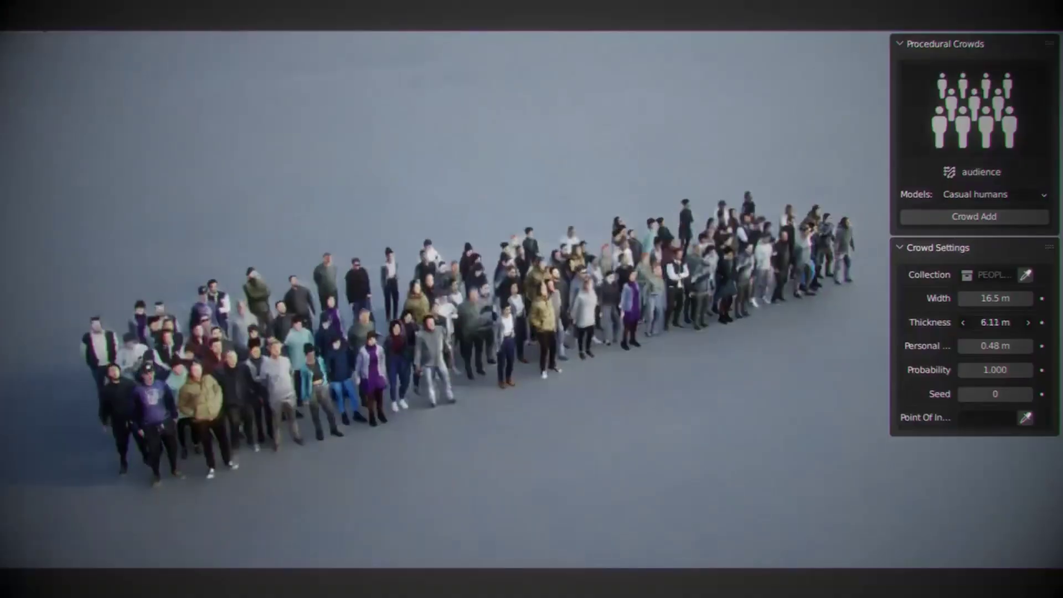
drag(995, 322, 1030, 322)
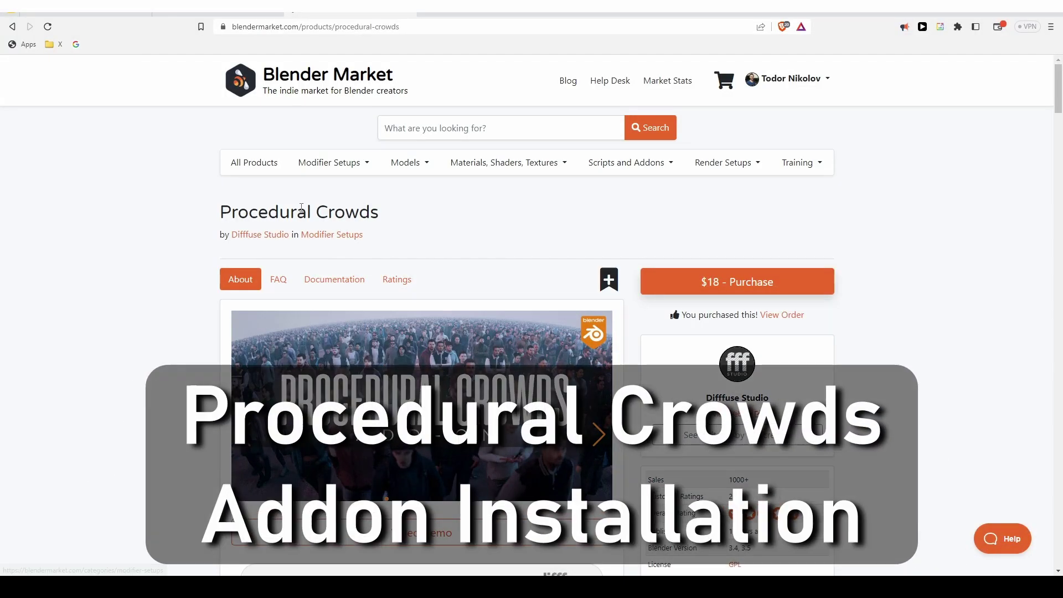
- Open the purchased Procedural Crowds order's downloads, and inspect the add-on zip and Assets folder inside the ProceduralCrowds folder in File Explorer
click(780, 316)
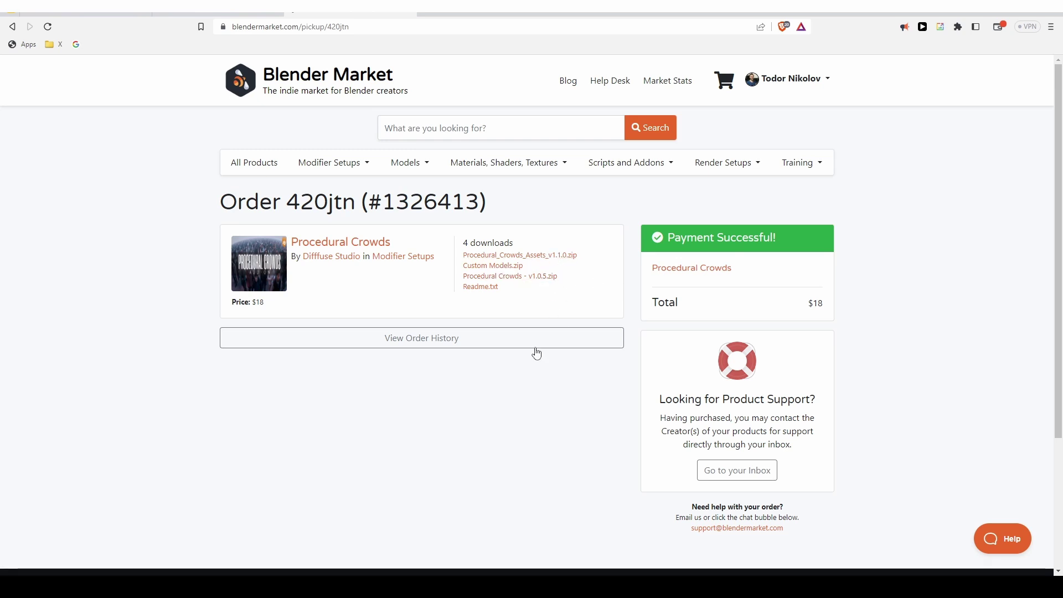
click(194, 586)
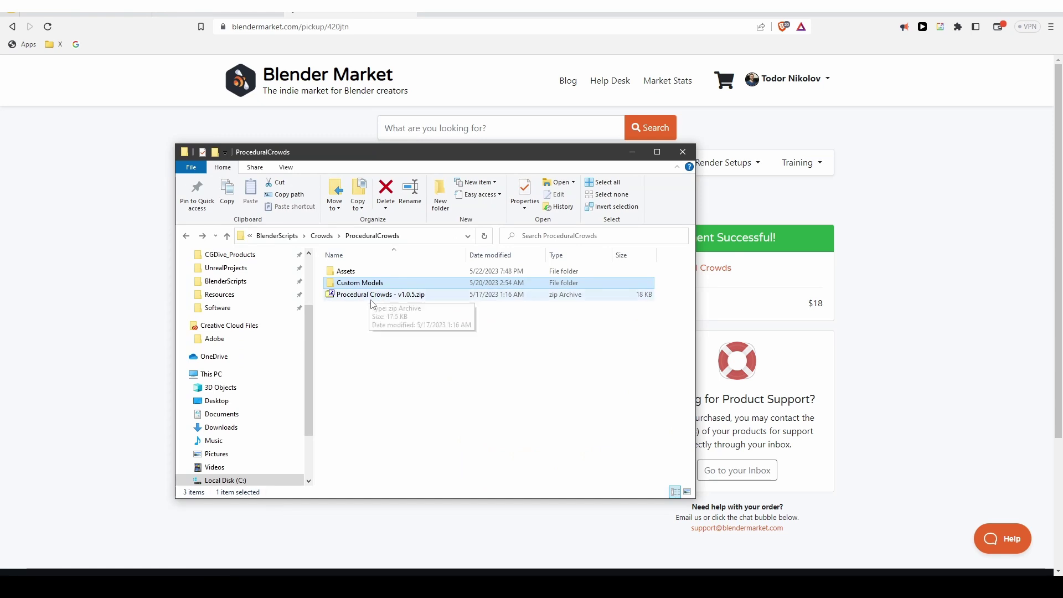
click(369, 299)
click(351, 272)
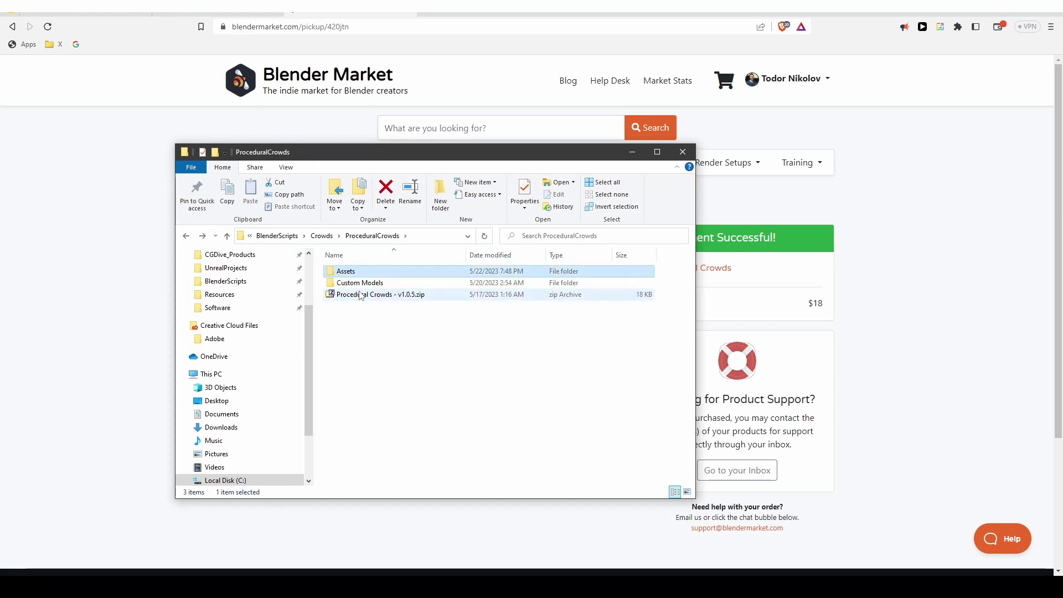
double_click(355, 274)
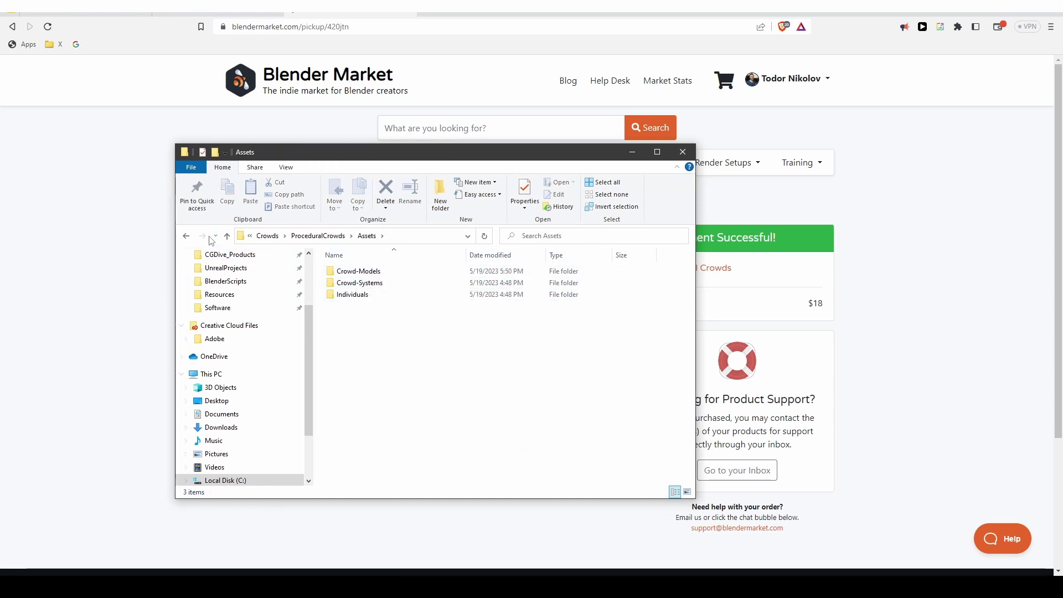
click(186, 235)
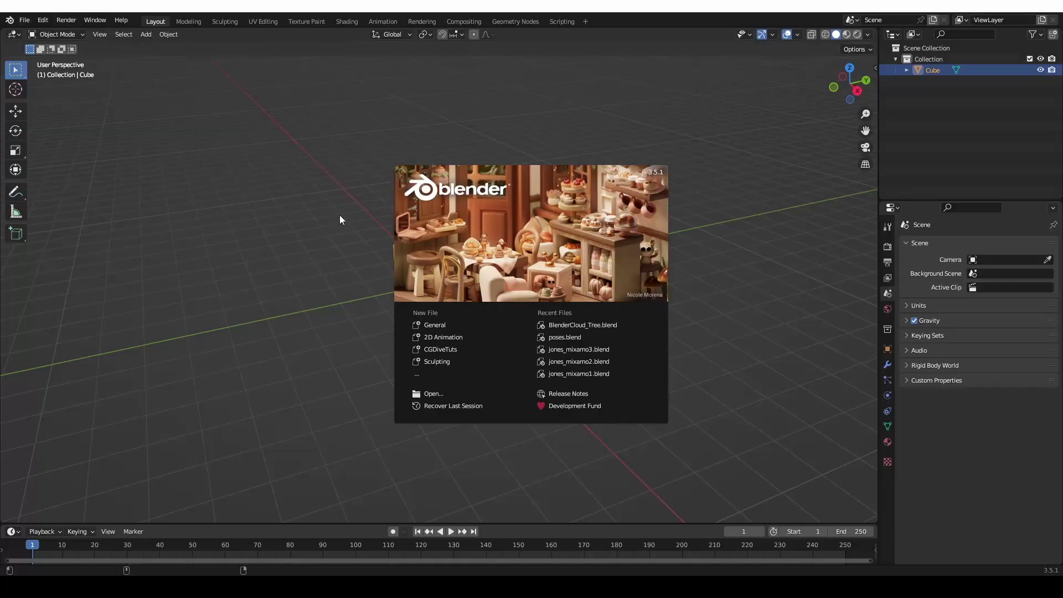
- Switch to Blender and install the add-on from "Procedural Crowds - v1.0.5.zip" in the ProceduralCrowds folder through the preferences
click(339, 215)
click(42, 20)
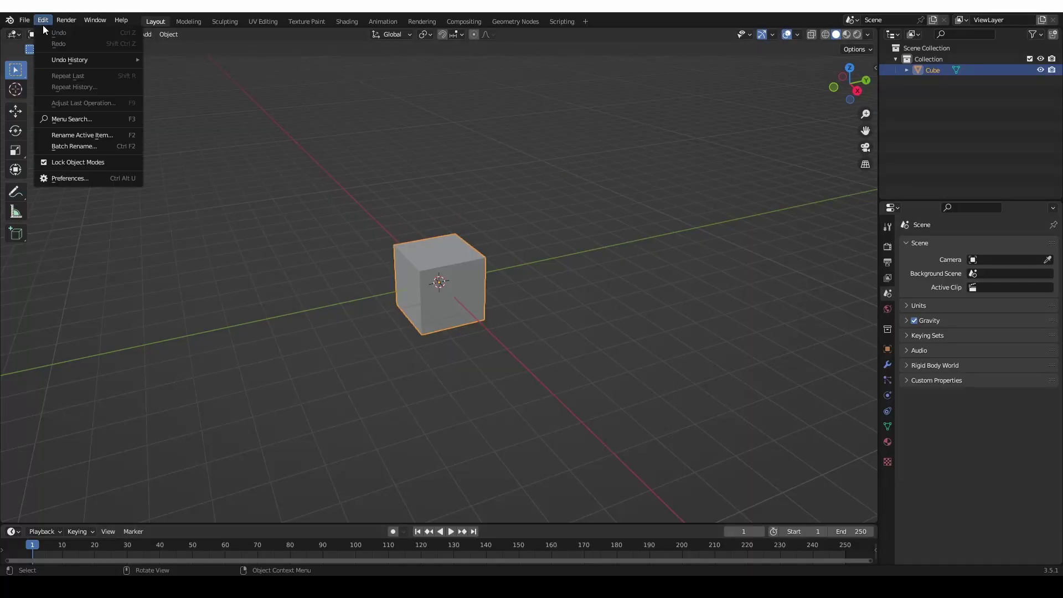
click(78, 176)
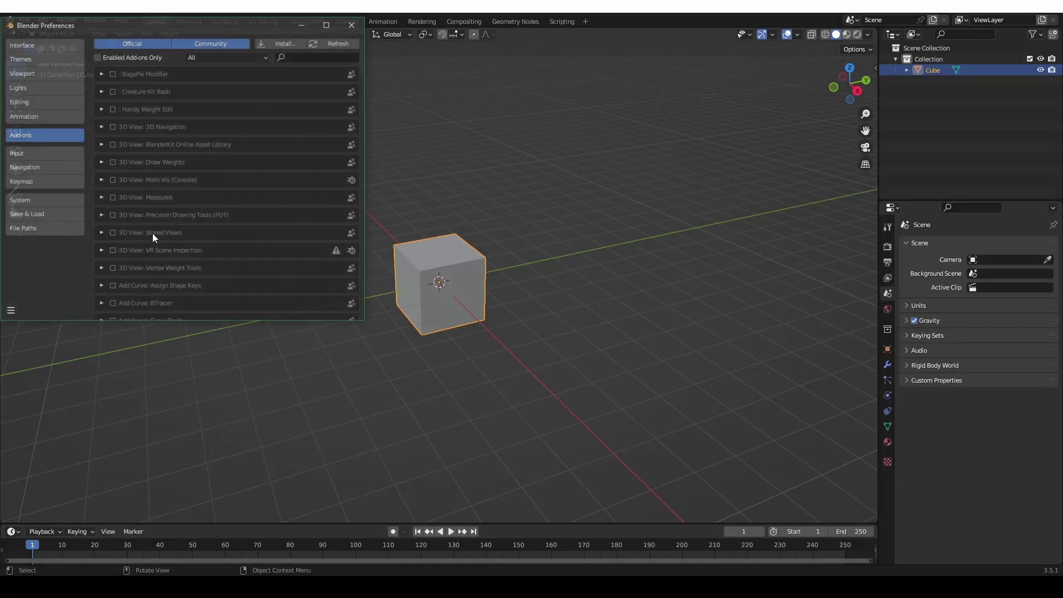
click(274, 45)
click(51, 300)
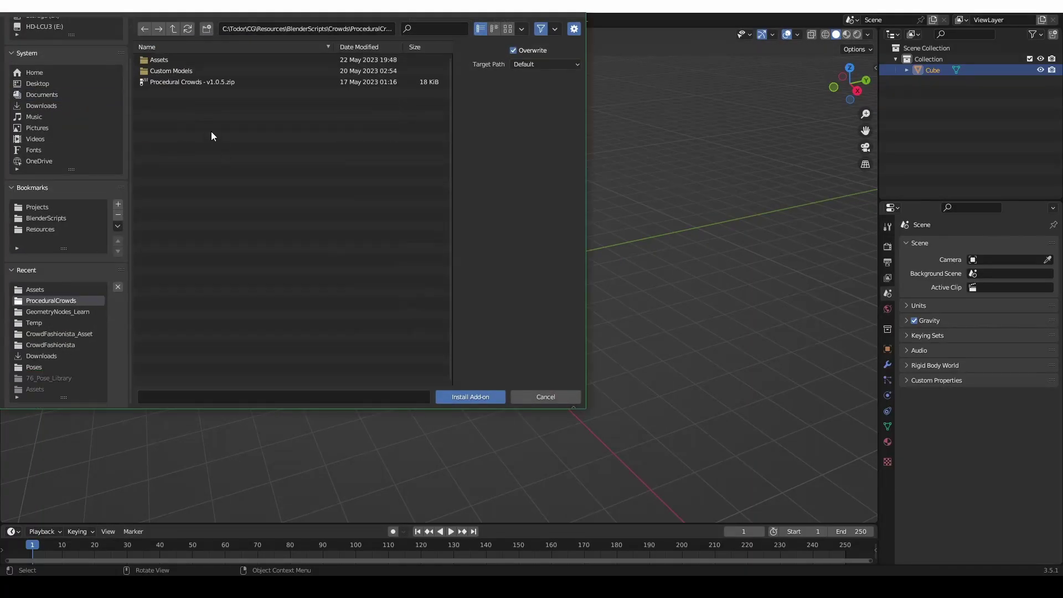
click(223, 81)
click(480, 394)
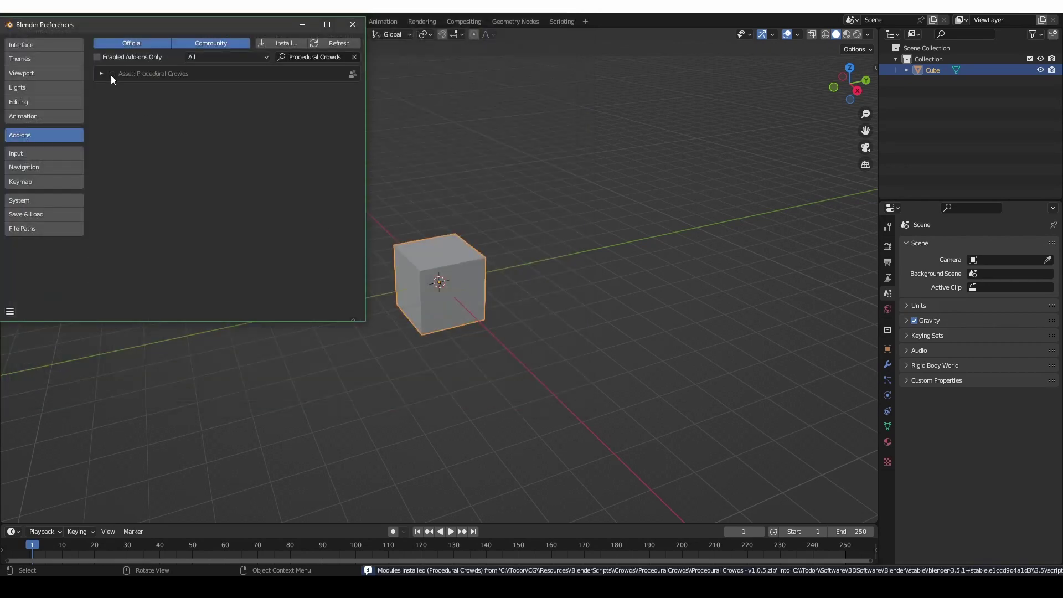
- Enable the Procedural Crowds add-on and set its assets folder to the Assets folder inside ProceduralCrowds
click(112, 73)
click(102, 75)
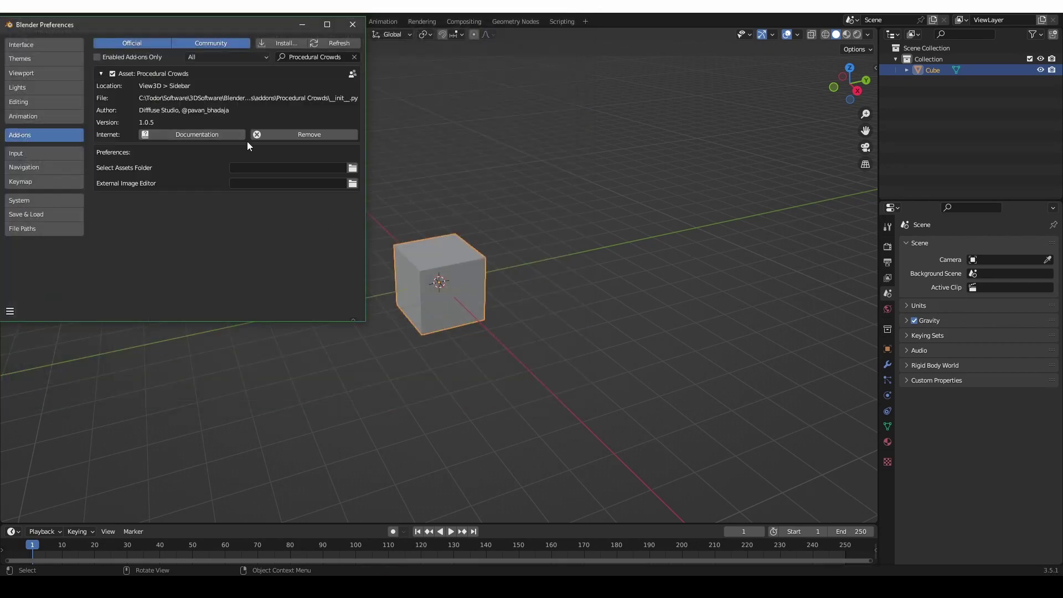
click(352, 168)
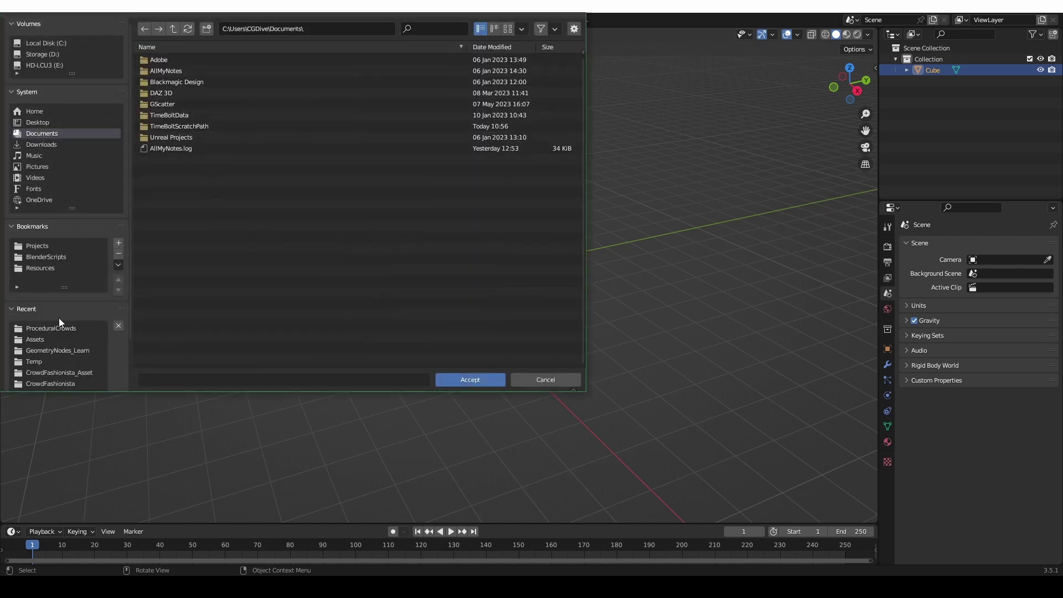
click(71, 339)
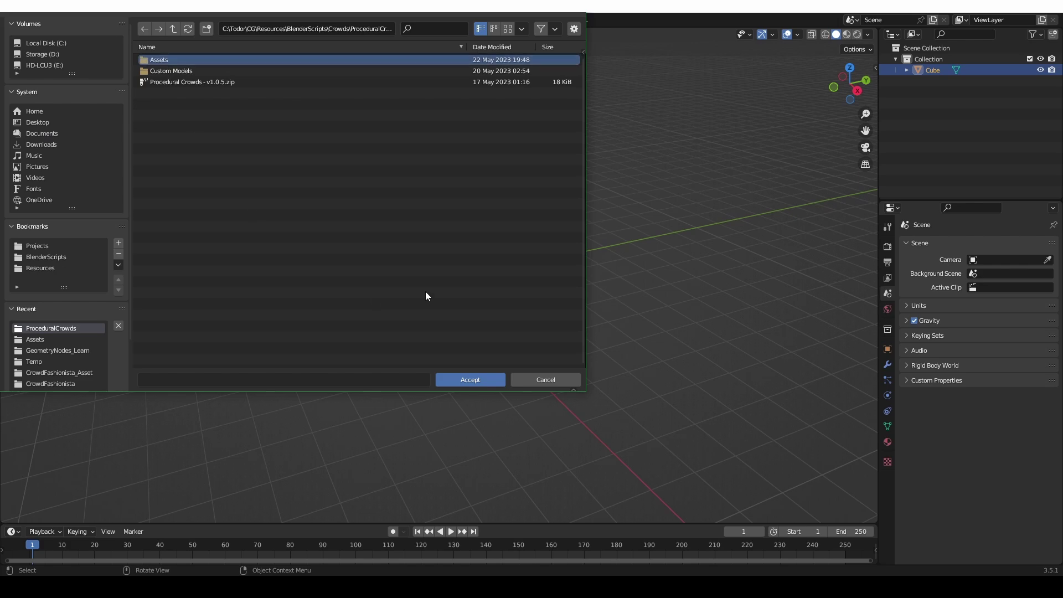
click(457, 378)
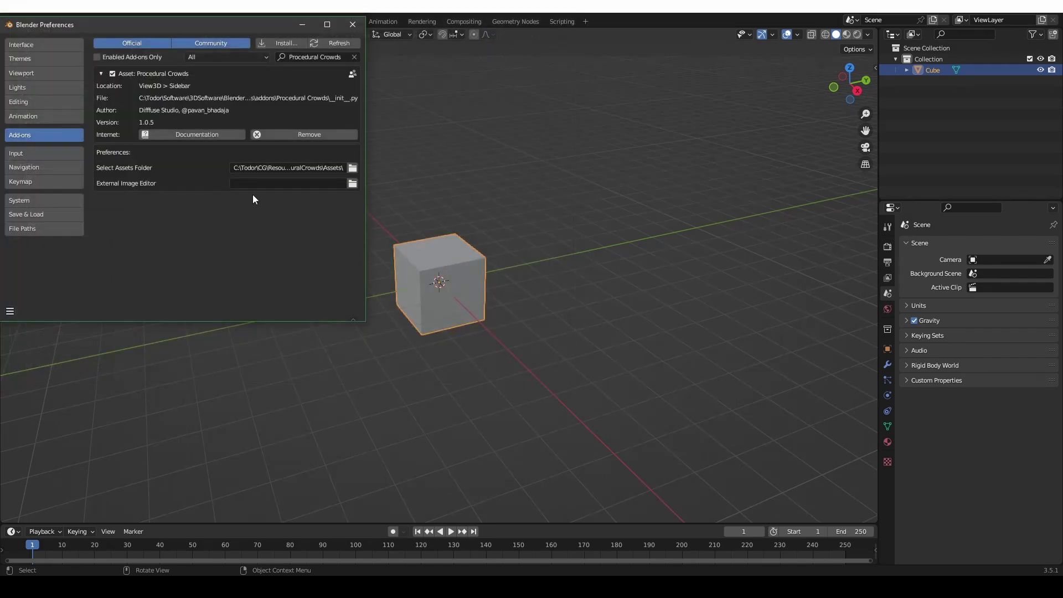
- Save the preferences and close the preferences window
click(10, 311)
click(35, 284)
click(353, 25)
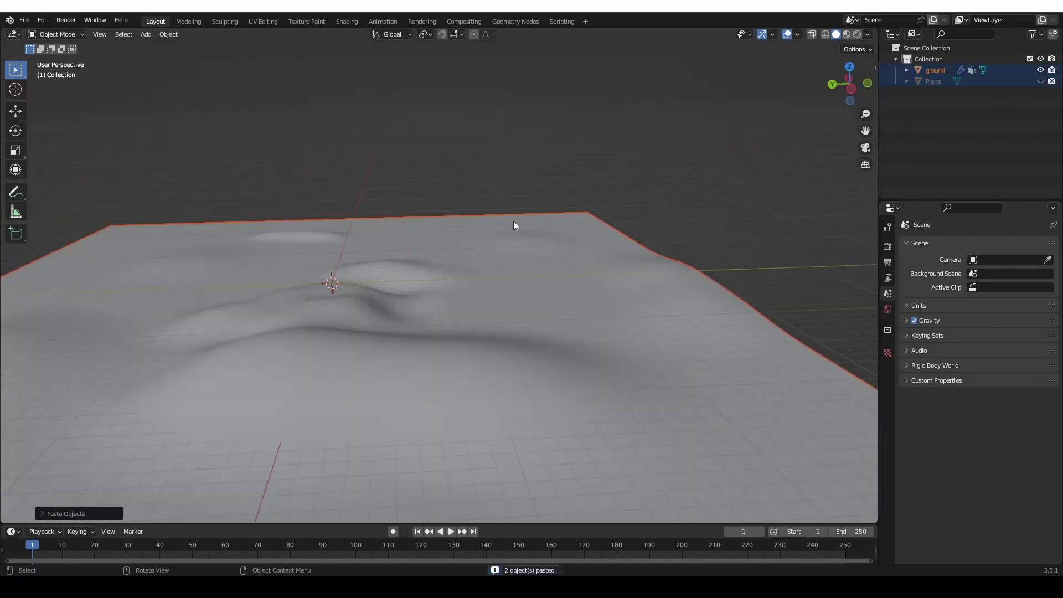
- Display the Procedural Crowds controls beside the 3D view, expanding the Crowd Settings and checking the Individual Humans options
key(n)
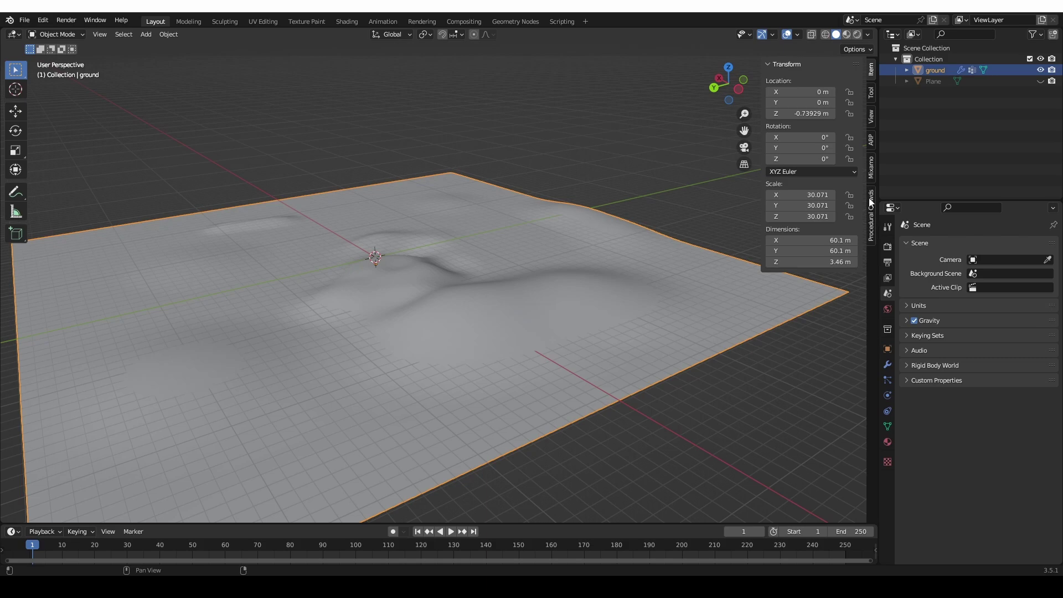
click(871, 201)
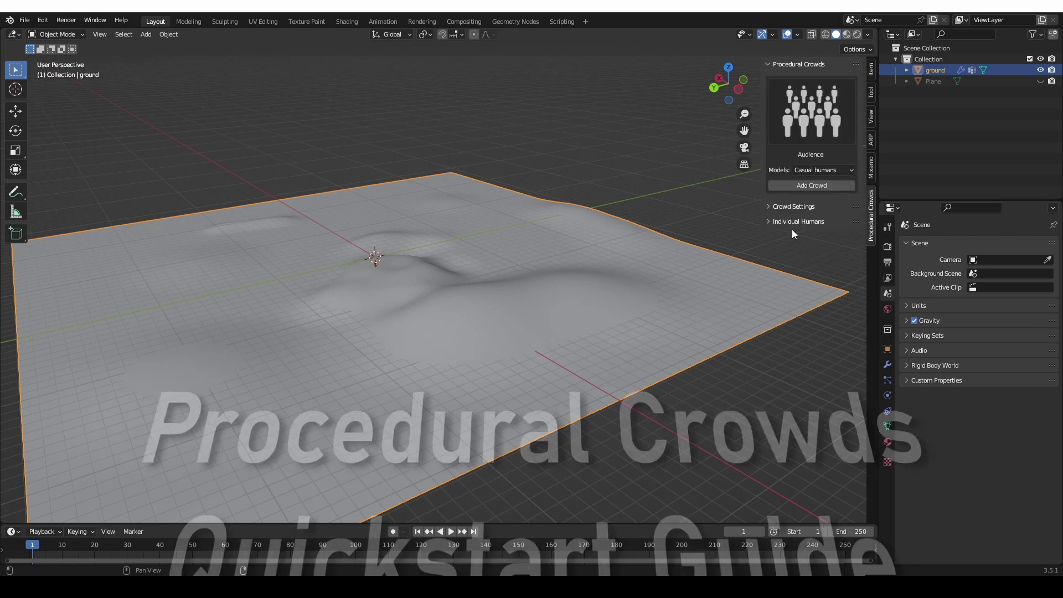
click(818, 98)
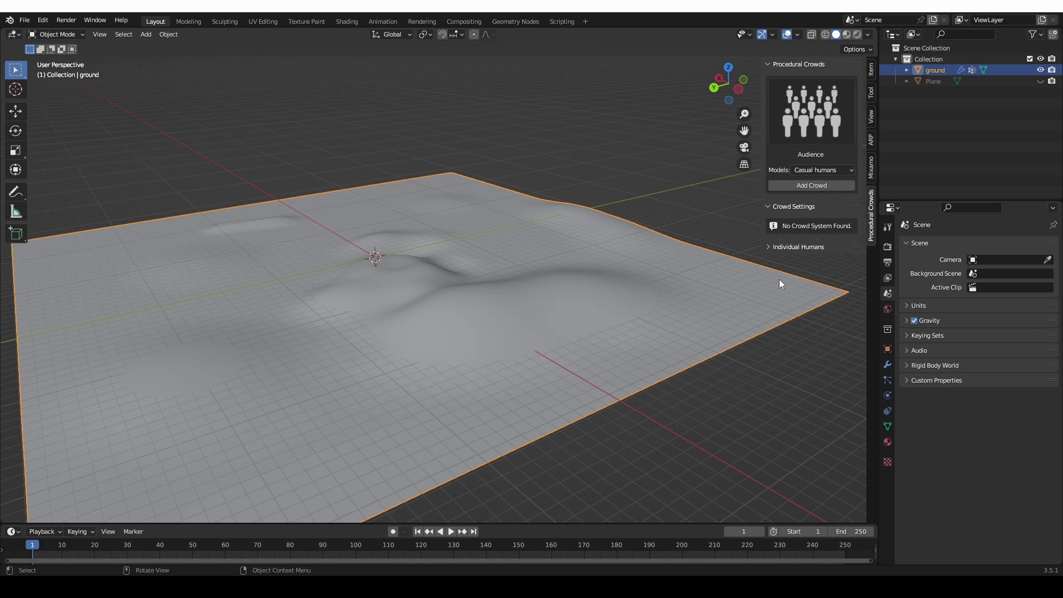
click(794, 247)
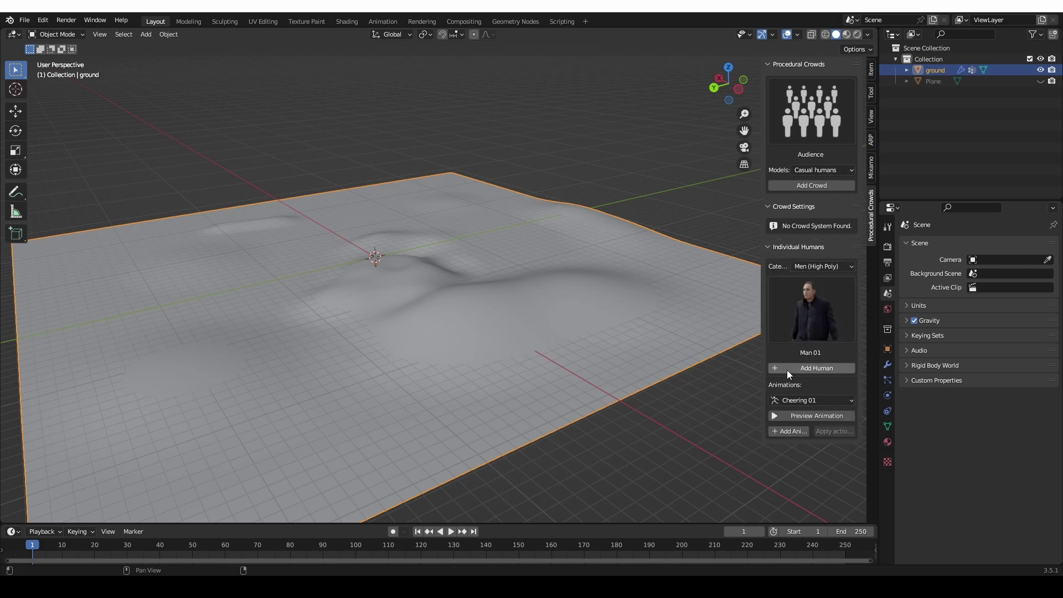
click(805, 248)
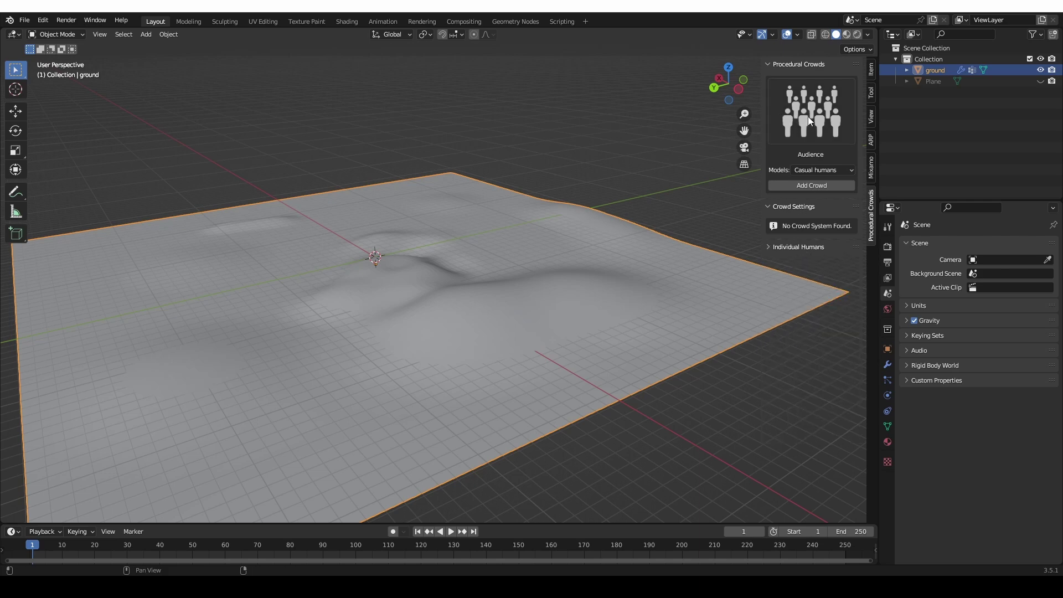
- Add an Audience crowd with the Casual humans models and widen the settings area so its full option names are readable
click(813, 187)
scroll(377, 244, up, 5)
middle_drag(377, 244, 265, 170)
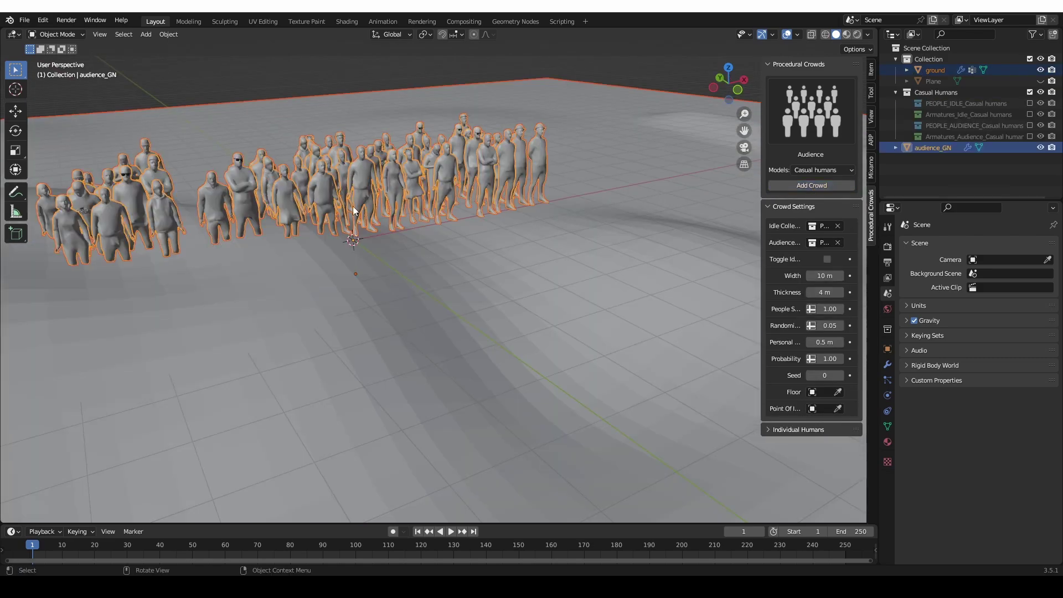
drag(763, 310, 676, 332)
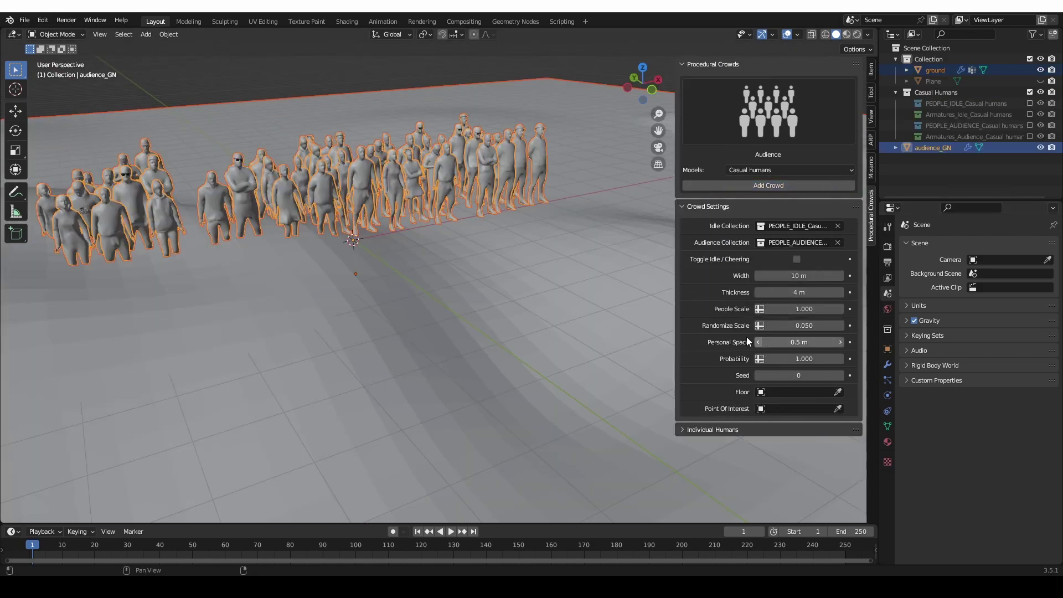
- Try out different width, thickness and people scale values on the audience crowd
drag(798, 275, 847, 275)
right_click(783, 280)
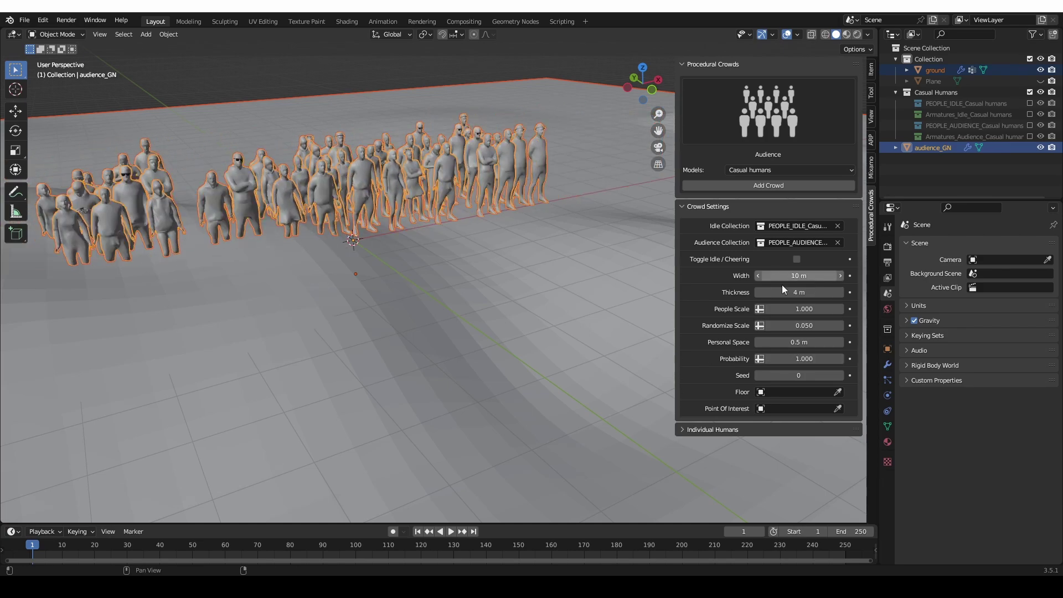
drag(776, 293, 803, 358)
right_click(776, 294)
right_click(783, 309)
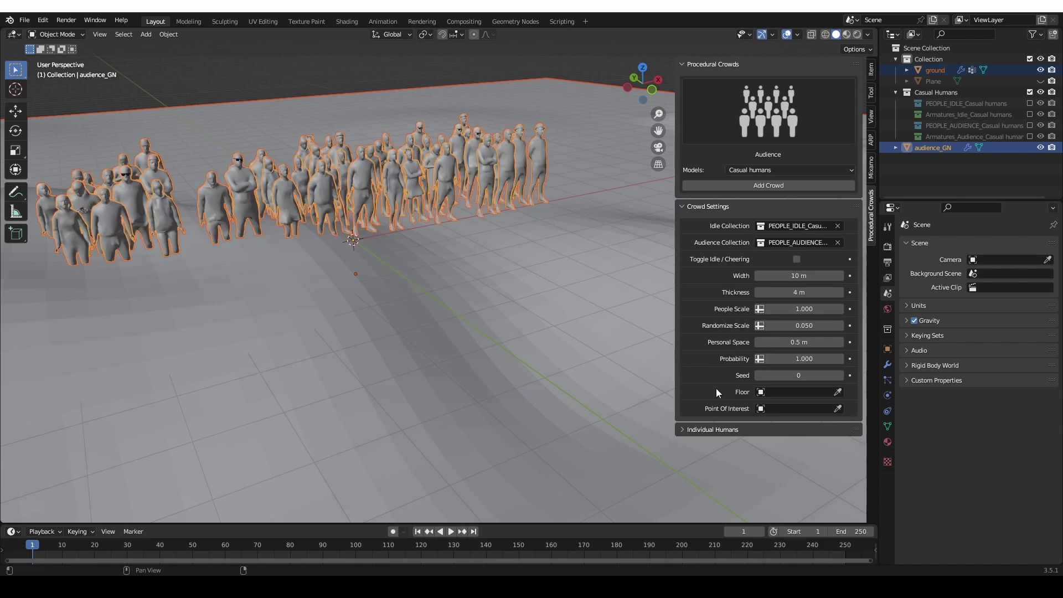
- Set the audience crowd's seed to 8
click(842, 376)
click(842, 376)
click(841, 376)
click(841, 376)
click(841, 376)
click(841, 376)
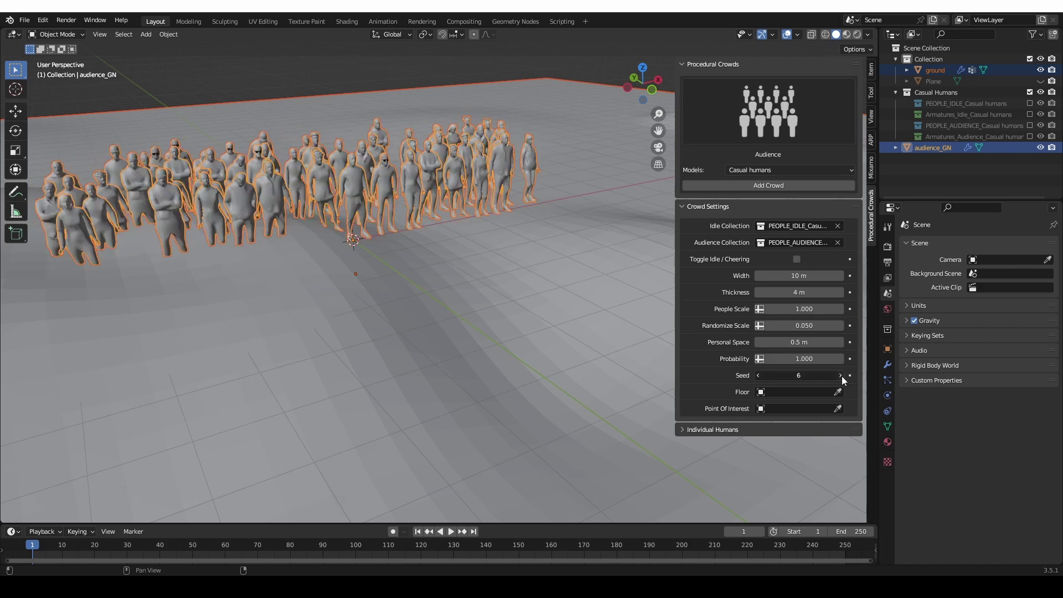
click(841, 376)
click(842, 377)
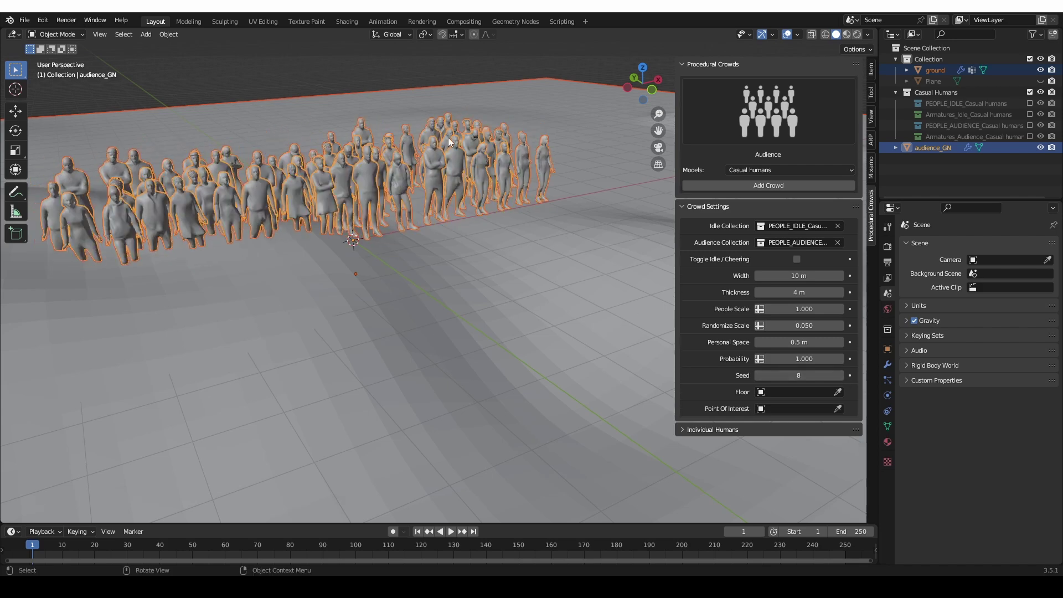
- Assign the ground object as the crowd's floor
click(838, 393)
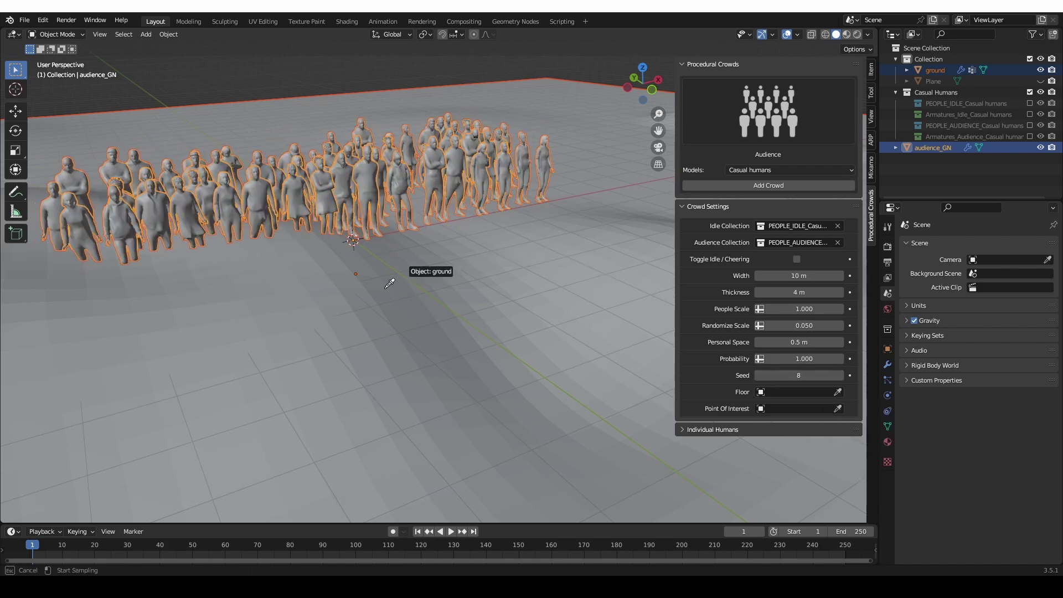
click(838, 392)
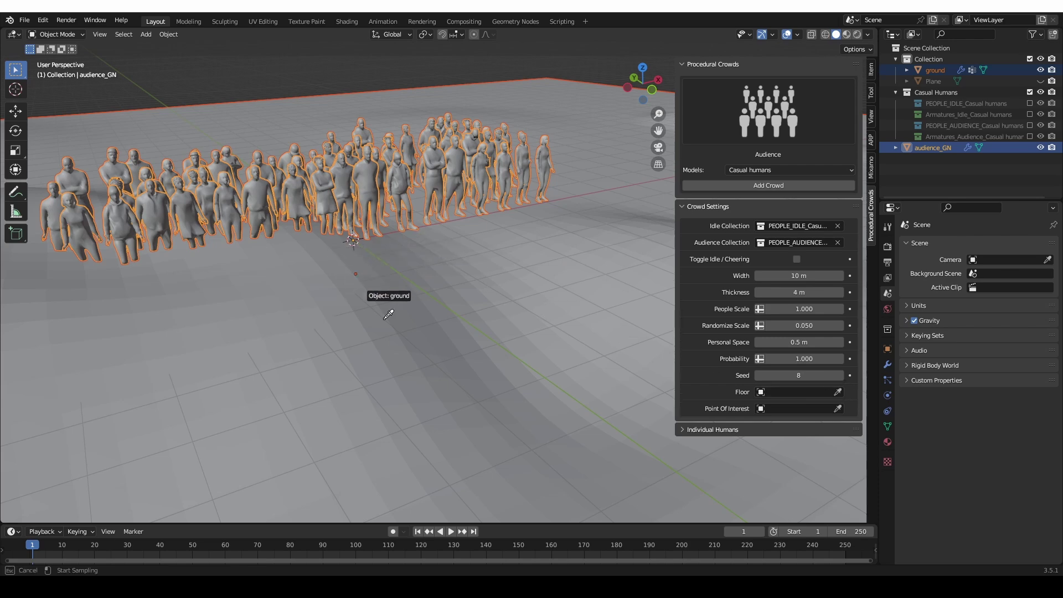
click(346, 310)
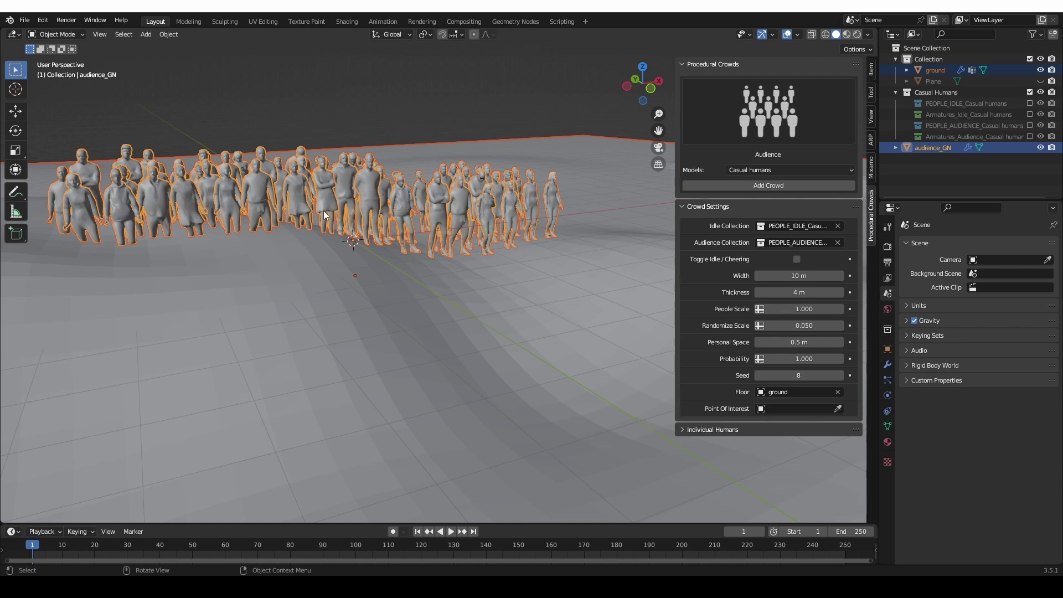
- Move the audience crowd slightly so it stands on the ground surface, and preview its idle animation
click(346, 209)
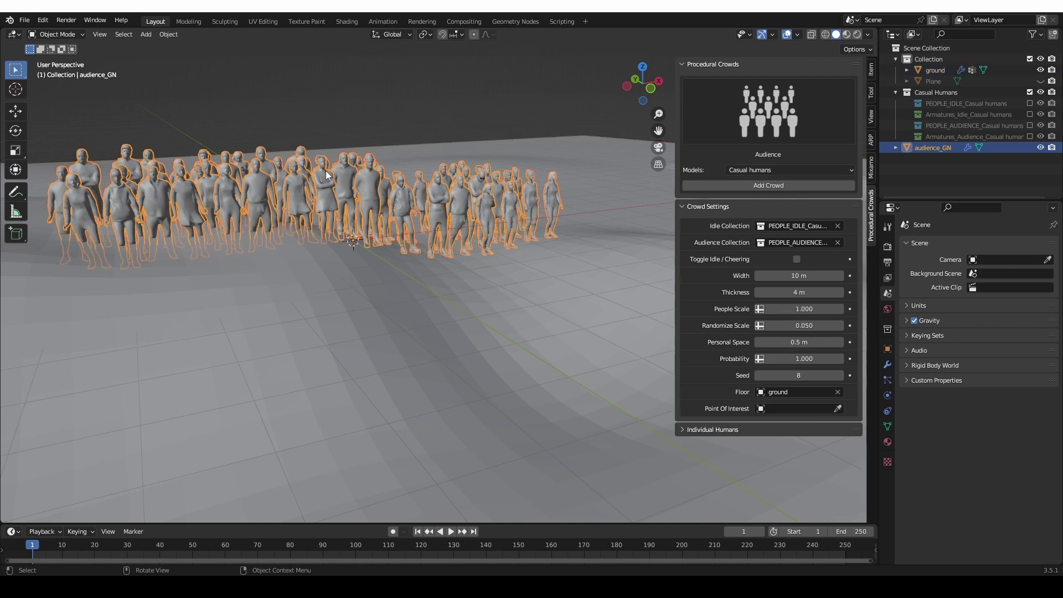
key(g)
click(191, 100)
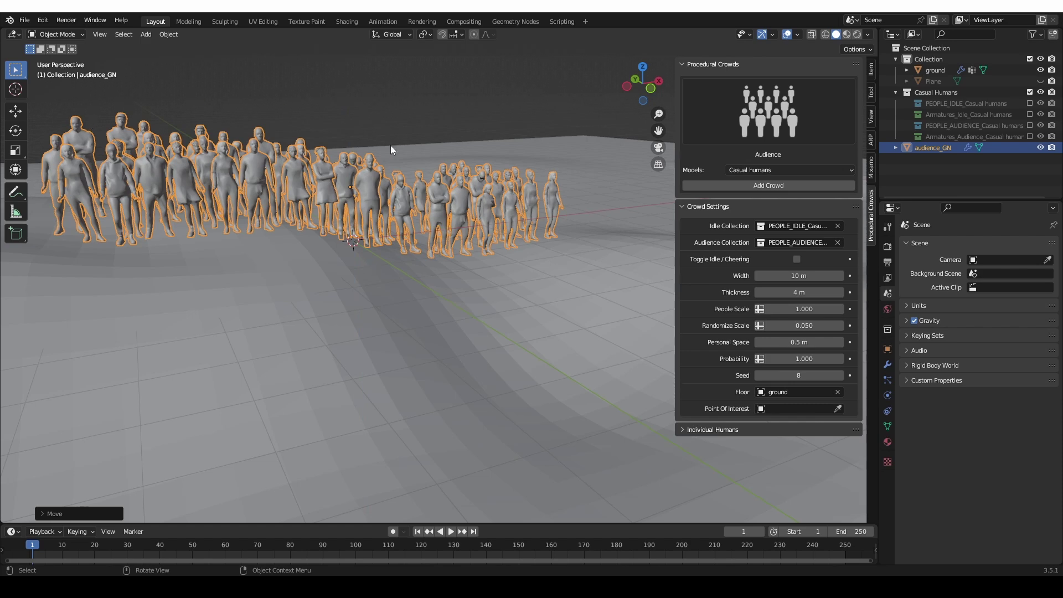
key(space)
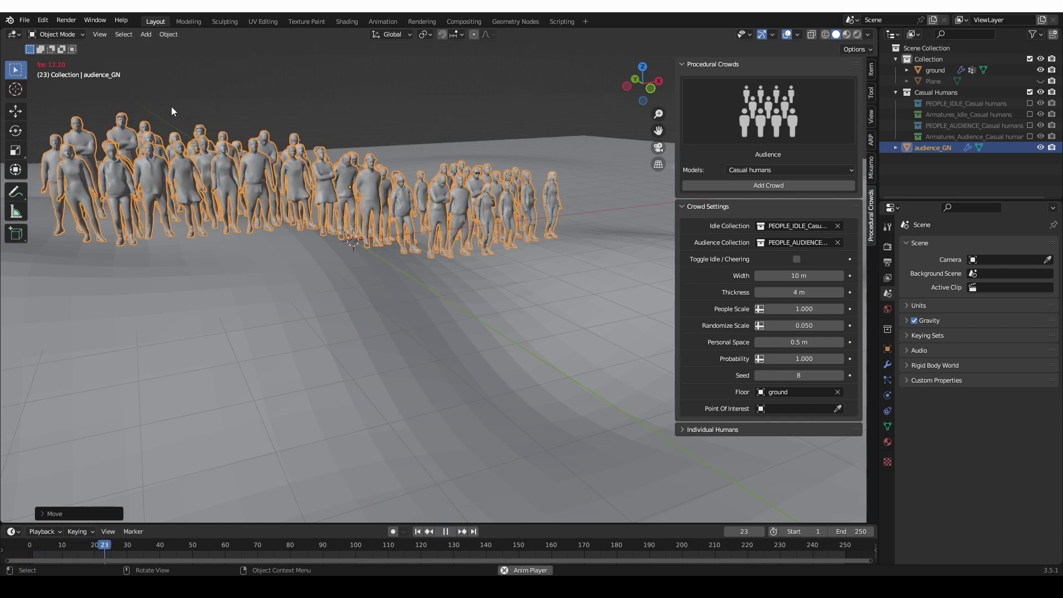
key(space)
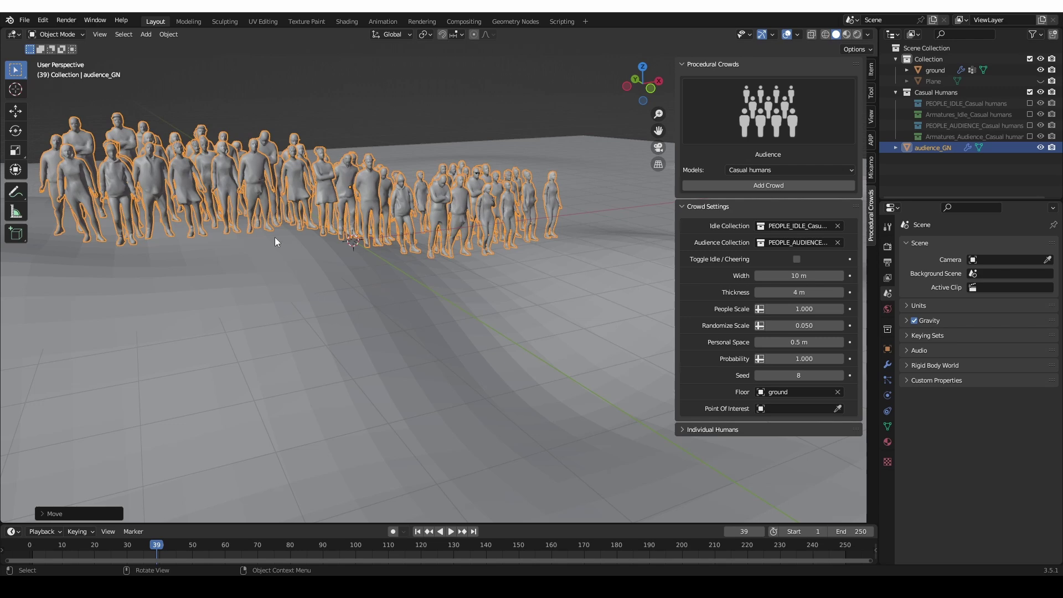
- Switch the crowd from idle to cheering and play back the animation to preview it
click(797, 259)
key(space)
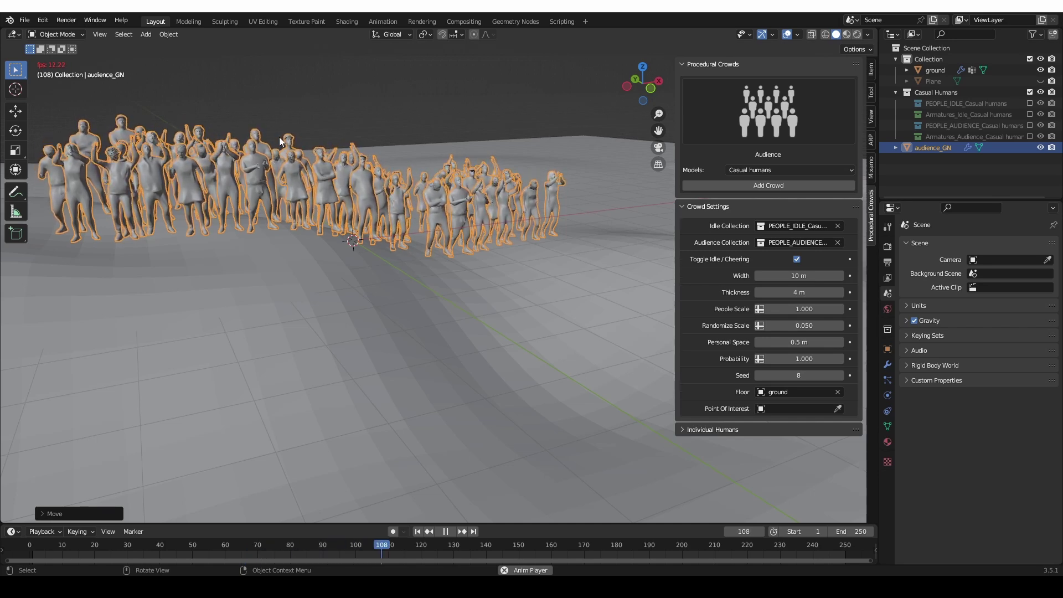
key(space)
scroll(301, 237, down, 2)
middle_drag(301, 237, 485, 333)
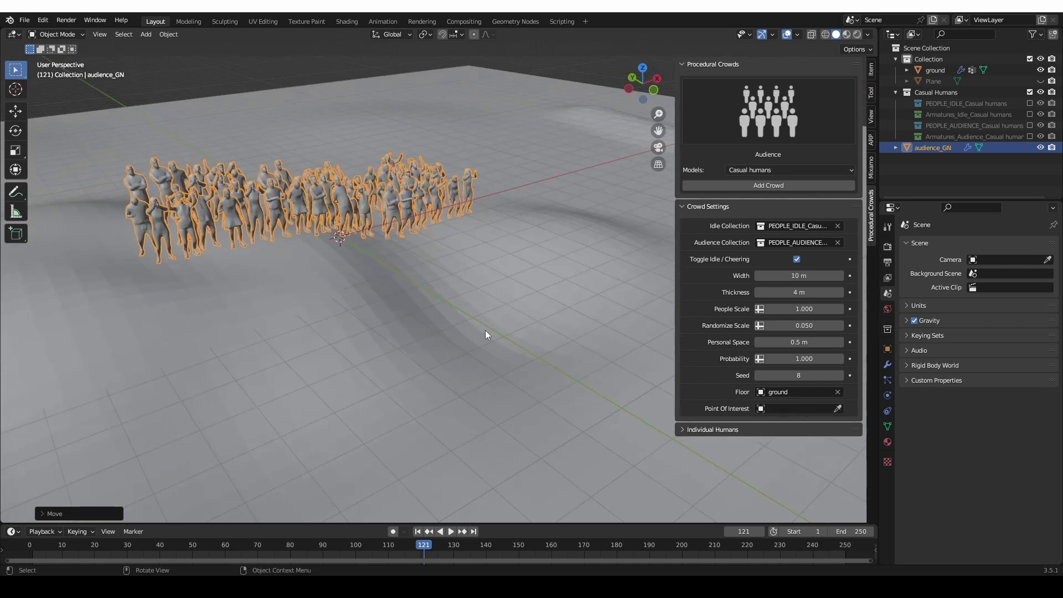
- Add an empty and move it about 6.86 m away, onto the open ground in front of the audience crowd
key(shift+a)
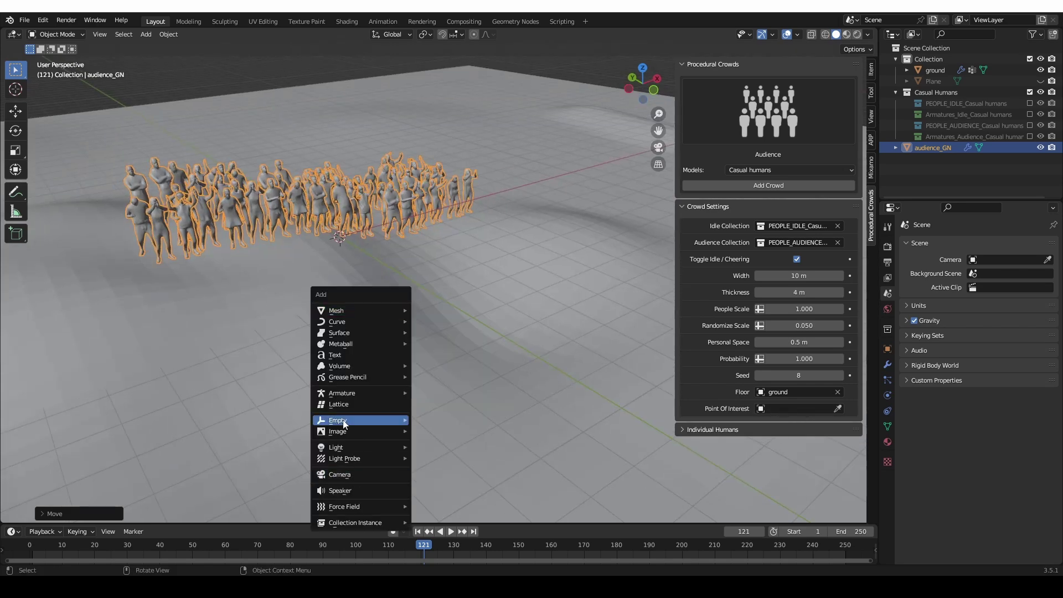
mouse_move(360, 419)
click(456, 425)
middle_drag(308, 364, 419, 338)
key(g)
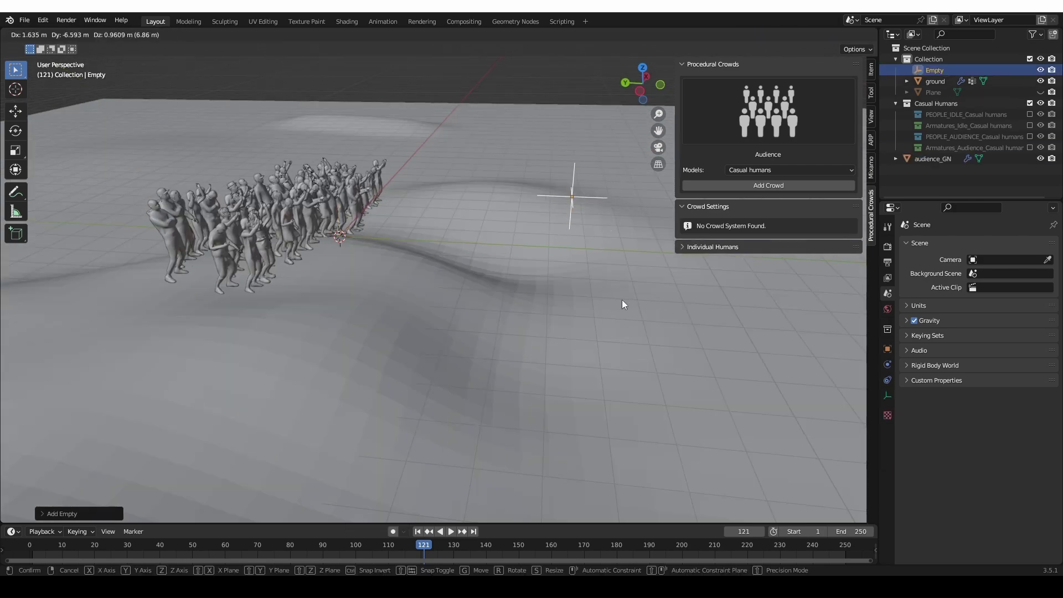
click(624, 304)
middle_drag(620, 301, 531, 265)
- Assign the empty as the audience crowd's point of interest
click(389, 151)
click(391, 154)
click(838, 408)
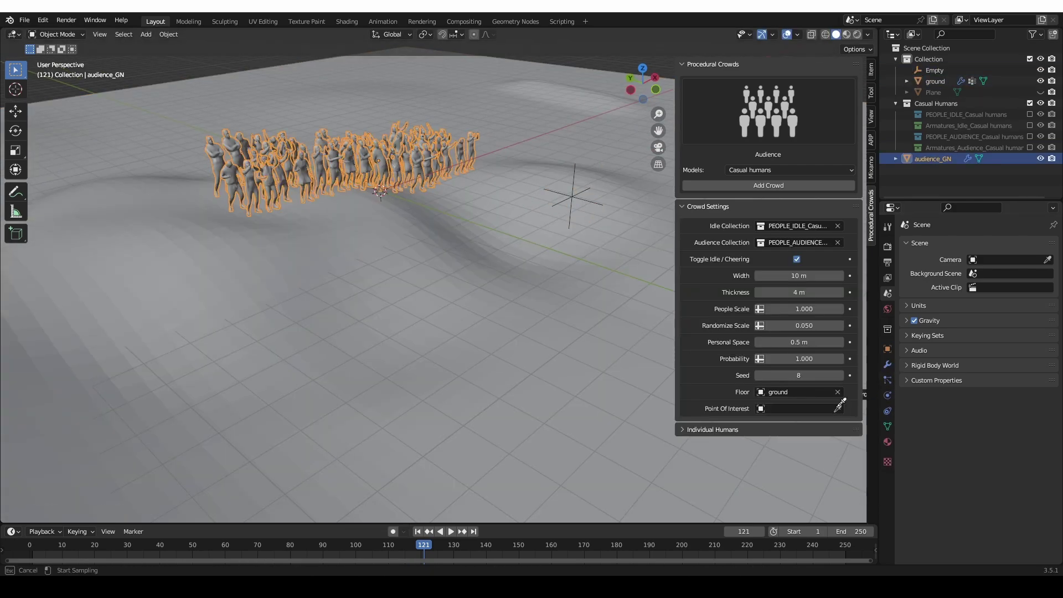
click(573, 197)
middle_drag(572, 197, 568, 183)
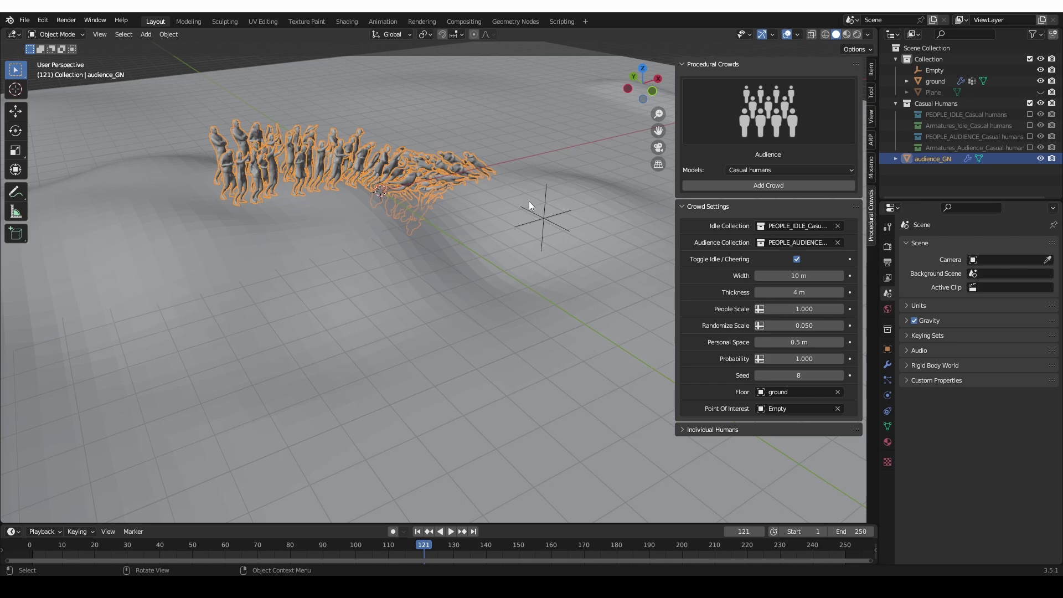
- Replace the timeline with an enlarged Geometry Node Editor and bring the AudienceCrowd tree's Face To frame into view
drag(312, 522, 310, 447)
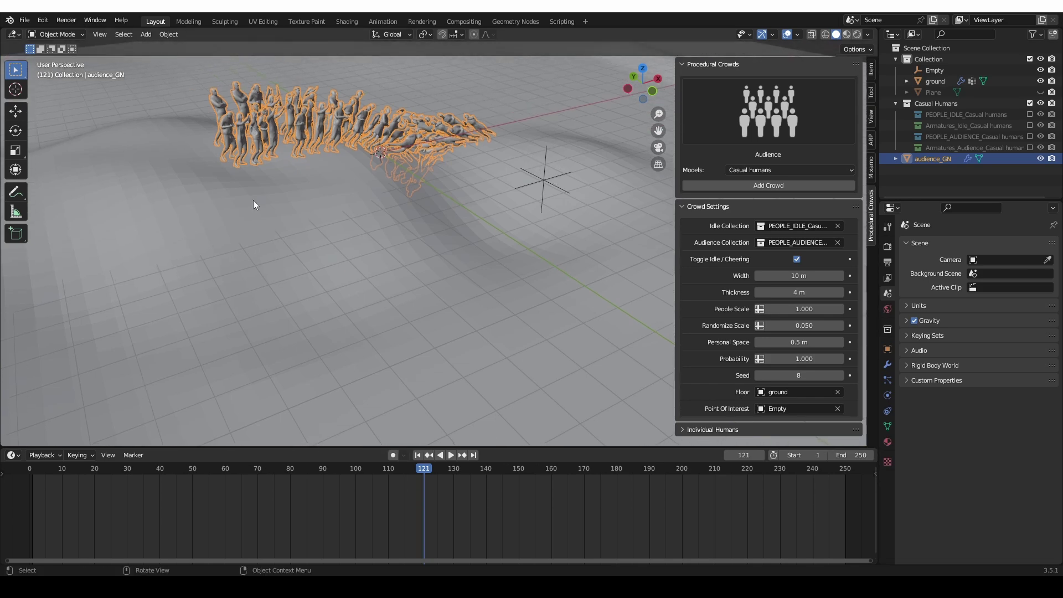
middle_drag(436, 172, 427, 111)
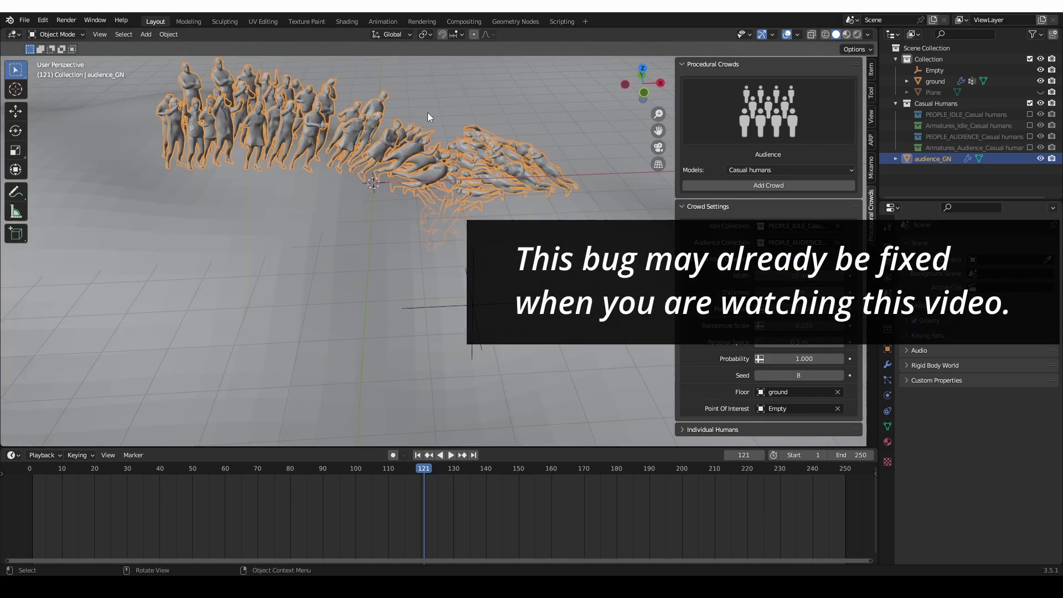
click(14, 454)
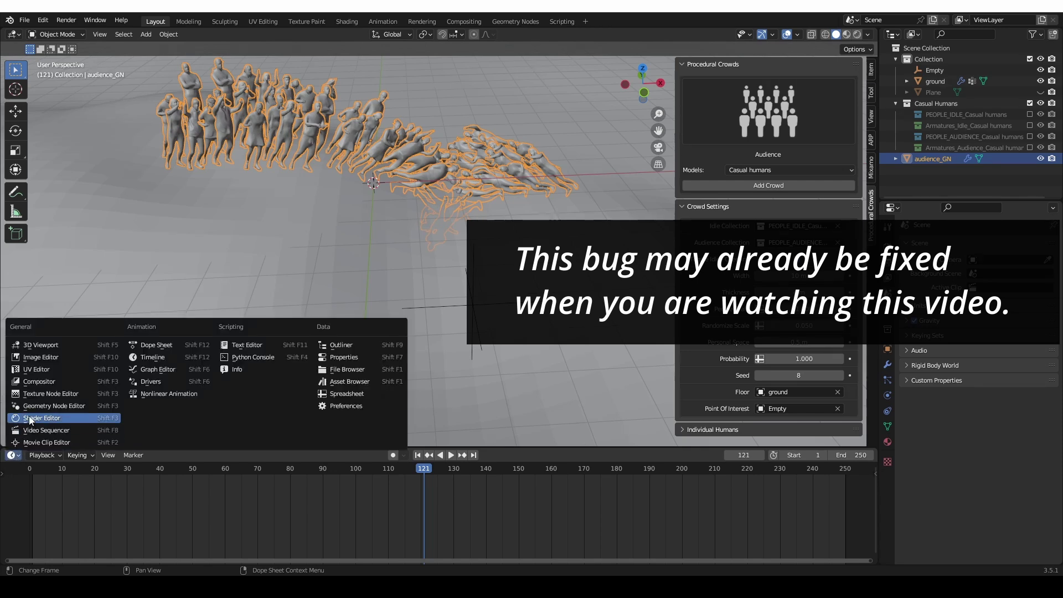
click(71, 406)
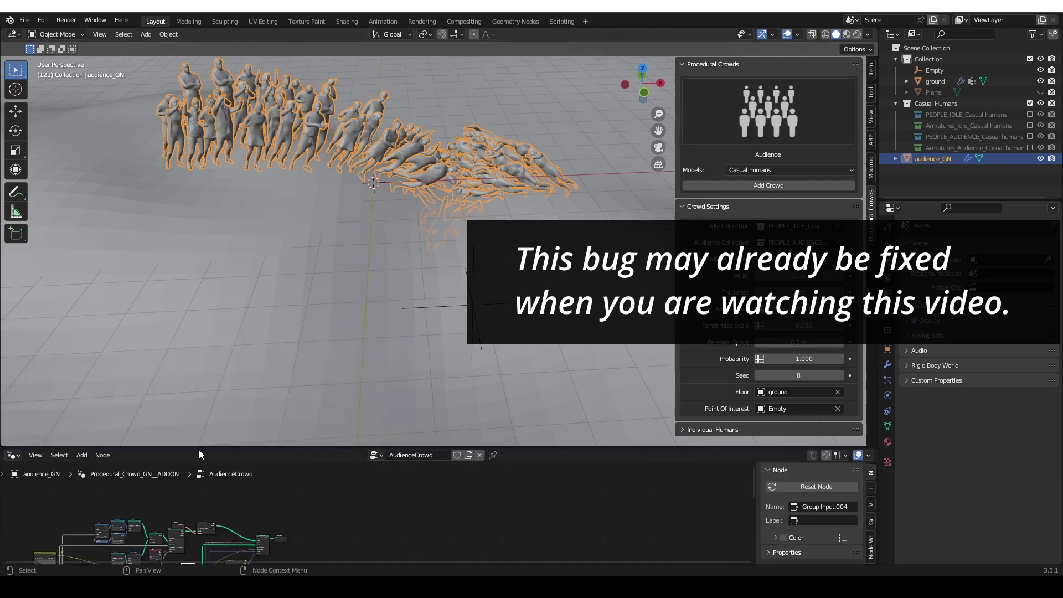
drag(198, 448, 277, 322)
scroll(398, 437, up, 8)
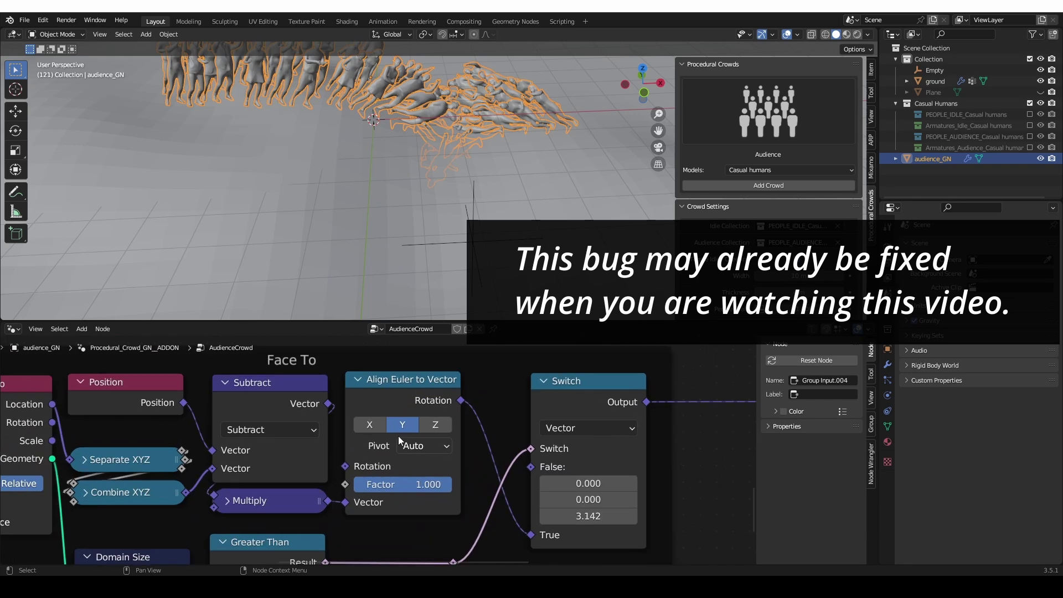
- Set the pivot of the Align Euler to Vector node in the Face To frame to Z
scroll(399, 440, up, 1)
click(404, 376)
click(413, 446)
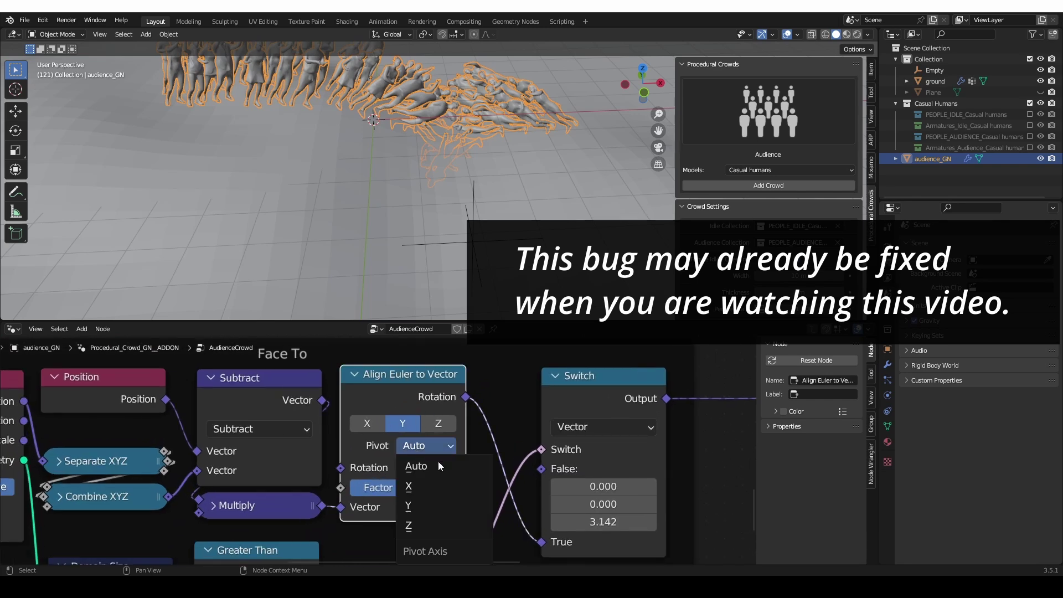
click(431, 532)
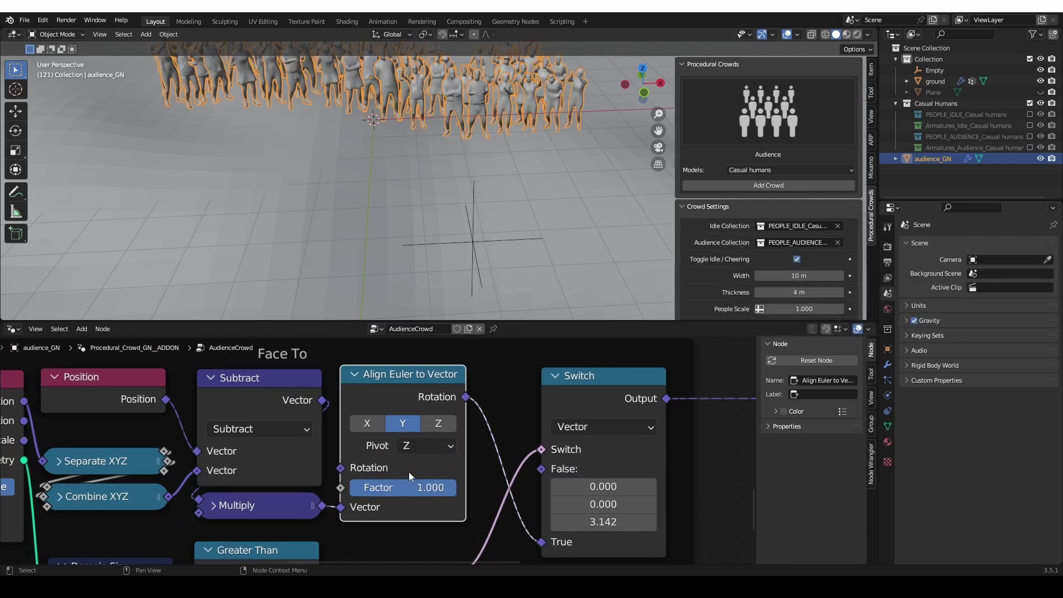
scroll(405, 465, down, 2)
middle_drag(384, 296, 444, 263)
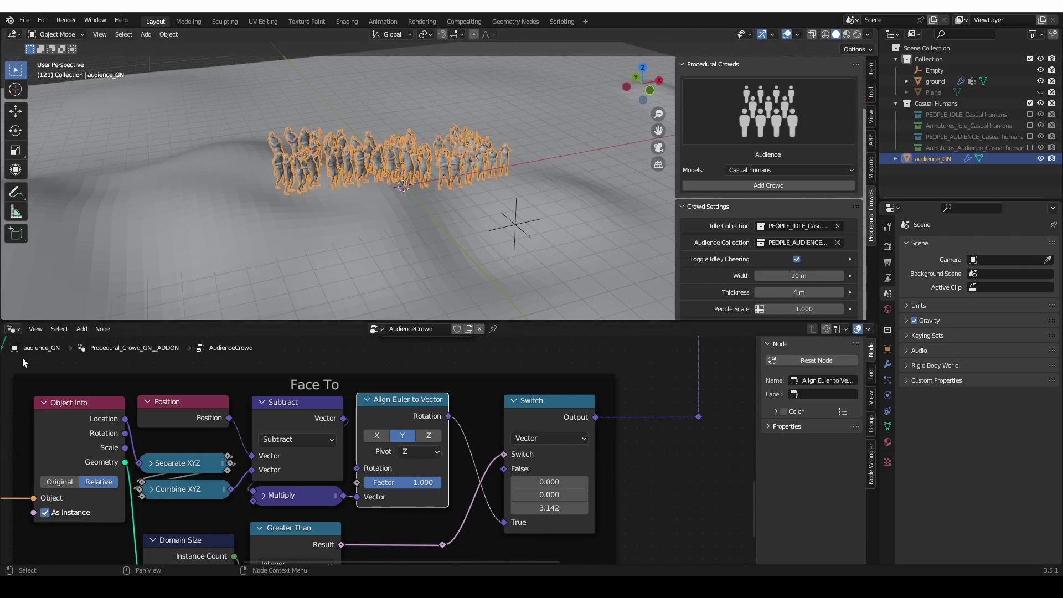
- Change the node editor back to the timeline and shrink it to enlarge the 3D viewport
click(12, 329)
click(165, 374)
drag(188, 321, 191, 512)
- Delete the audience crowd and add a Circle crowd with the Casual humans models
key(x)
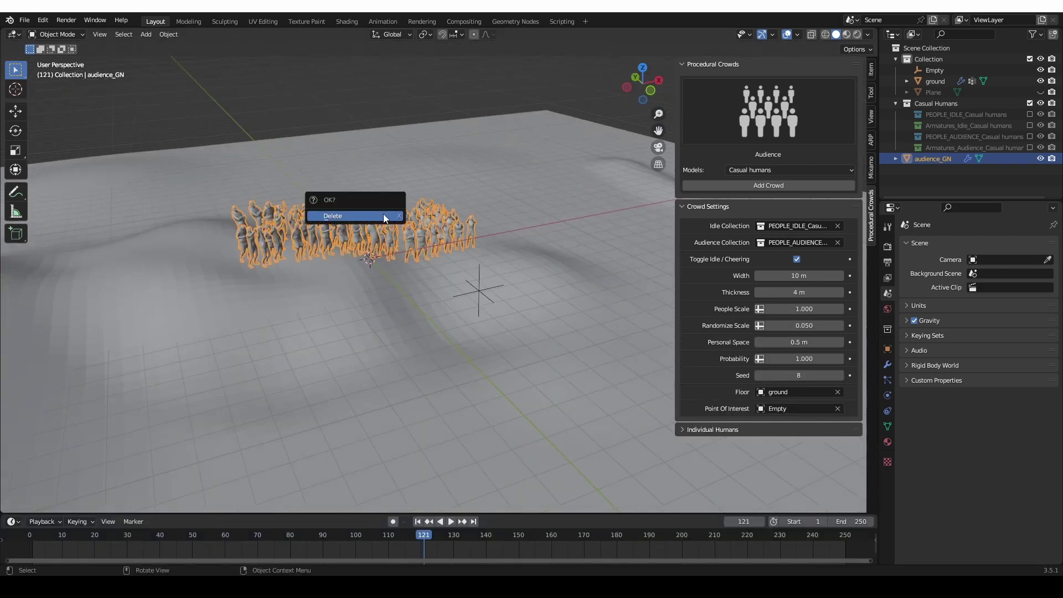
click(384, 217)
click(794, 109)
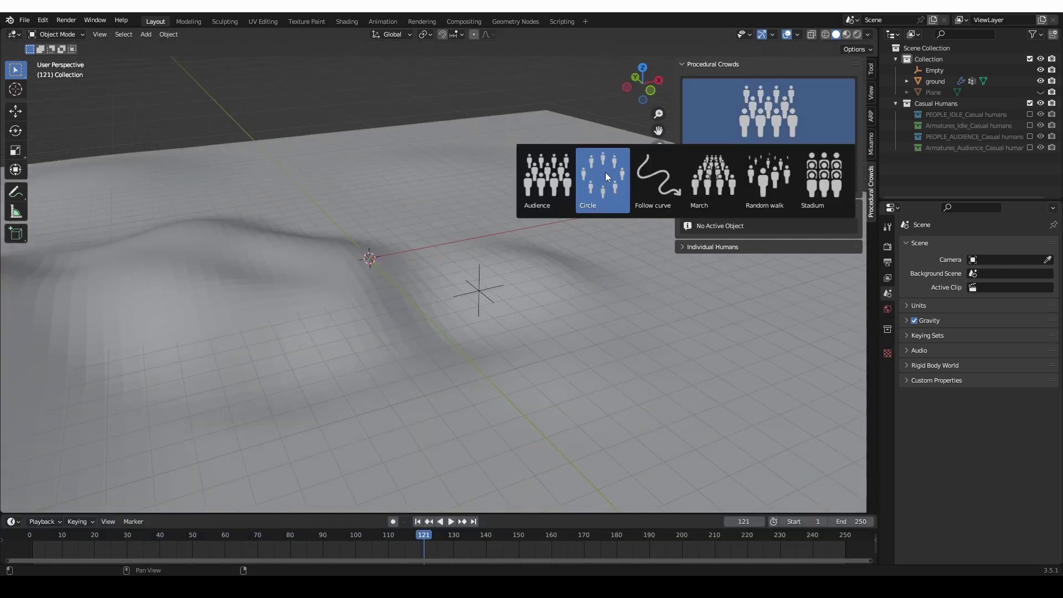
click(606, 172)
click(767, 184)
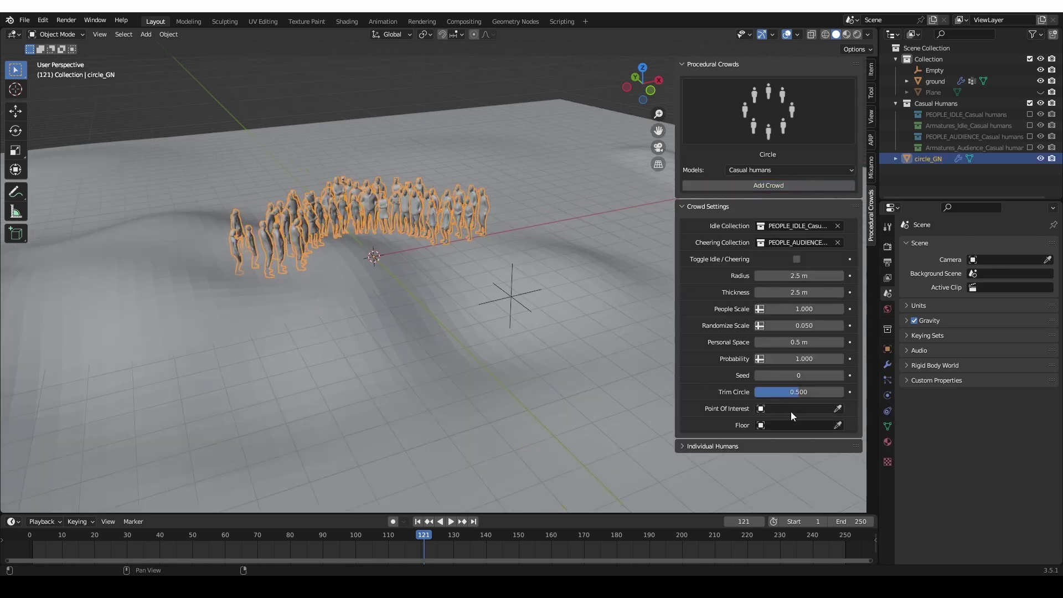
- Set the circle crowd's floor to the ground object and its point of interest to the empty
click(838, 424)
click(540, 428)
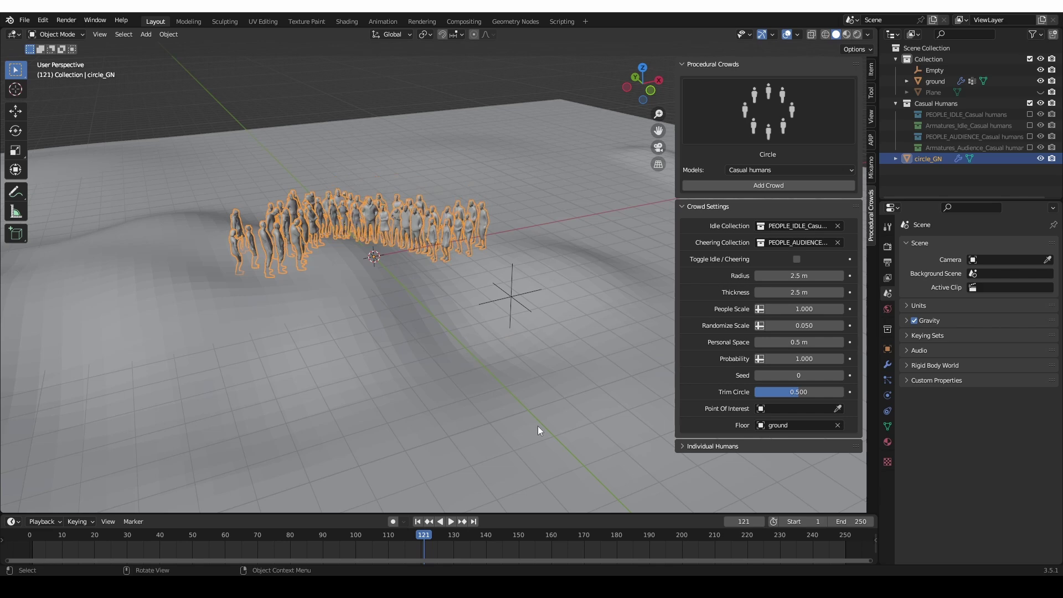
click(837, 408)
click(514, 300)
- Try moving the empty to test how the circle crowd turns toward its point of interest
click(516, 301)
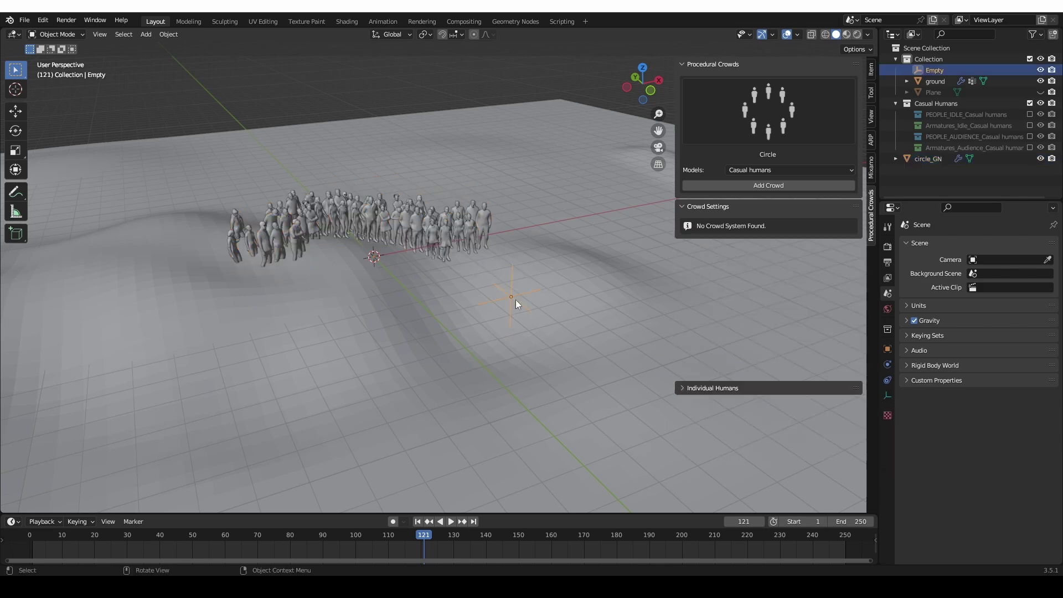
key(g)
right_click(360, 331)
click(348, 341)
- Move the circle crowd vertically along the Z axis to adjust its height over the ground
click(360, 237)
key(g)
key(z)
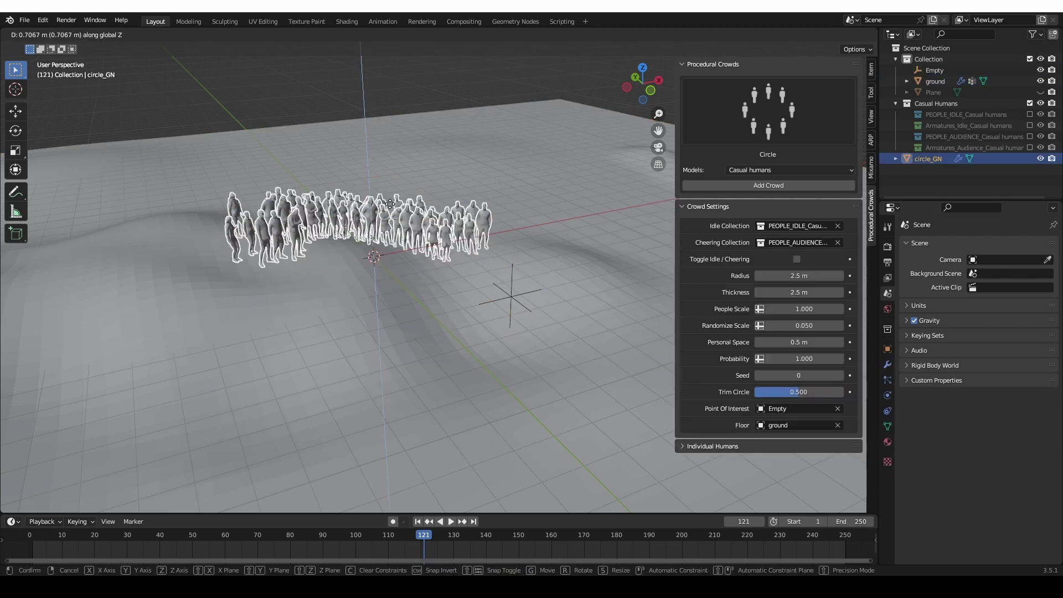
click(364, 243)
middle_drag(364, 243, 364, 239)
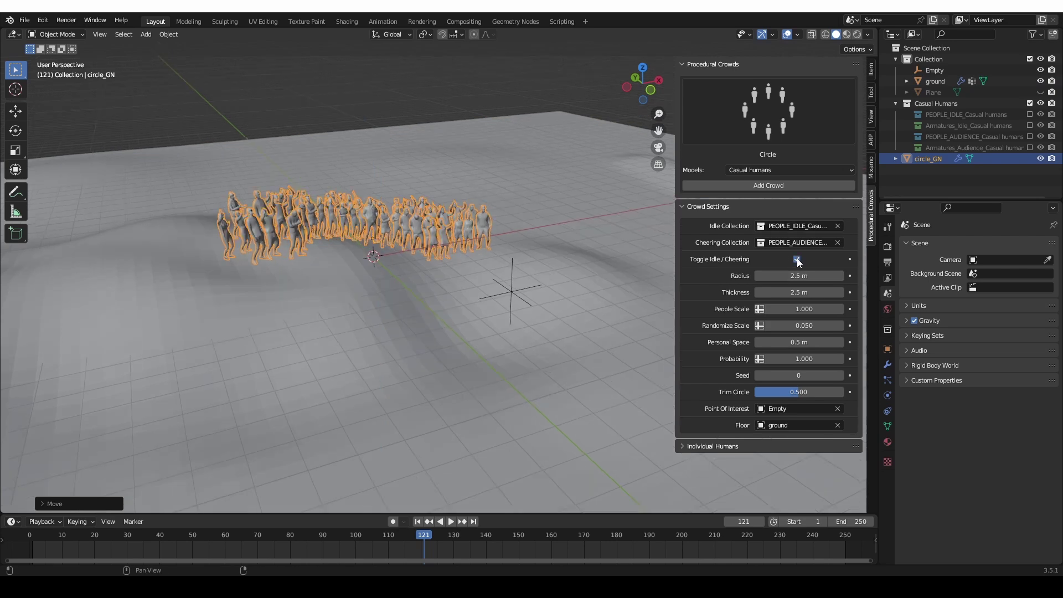
- Set the circle crowd's radius to 2.91 m, thickness to 5.38 m and Trim Circle to 0.322
drag(799, 275, 816, 293)
right_click(798, 276)
middle_drag(431, 205, 431, 256)
drag(821, 292, 856, 292)
drag(772, 394, 732, 399)
middle_drag(751, 459, 738, 389)
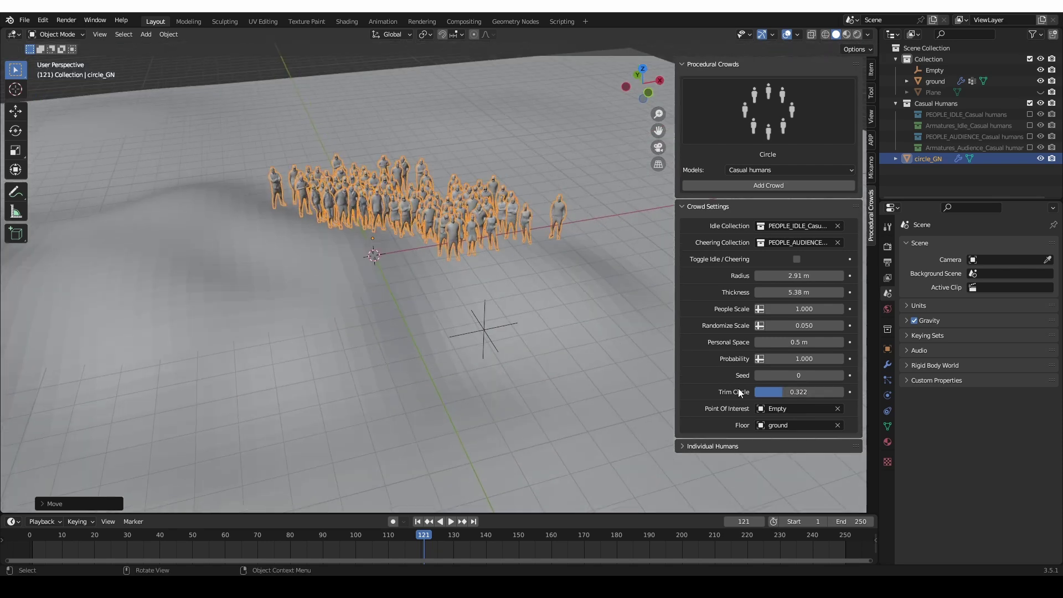
- Delete the circle crowd from the scene
key(x)
click(448, 300)
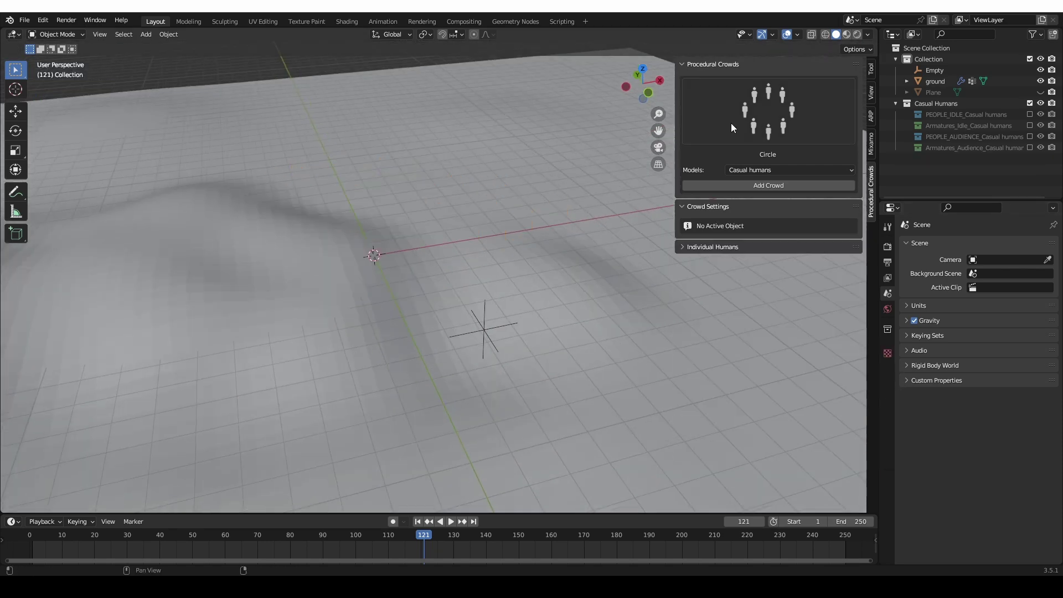
click(750, 112)
- Add a Bezier curve and delete all of its default vertices in Edit Mode
key(shift+a)
mouse_move(371, 135)
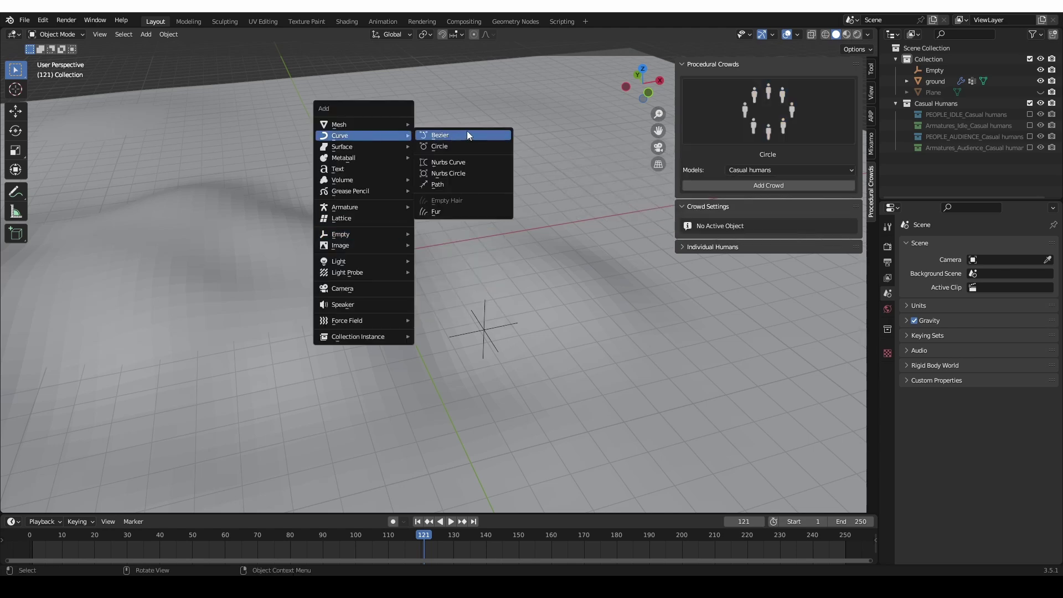
click(463, 135)
key(Tab)
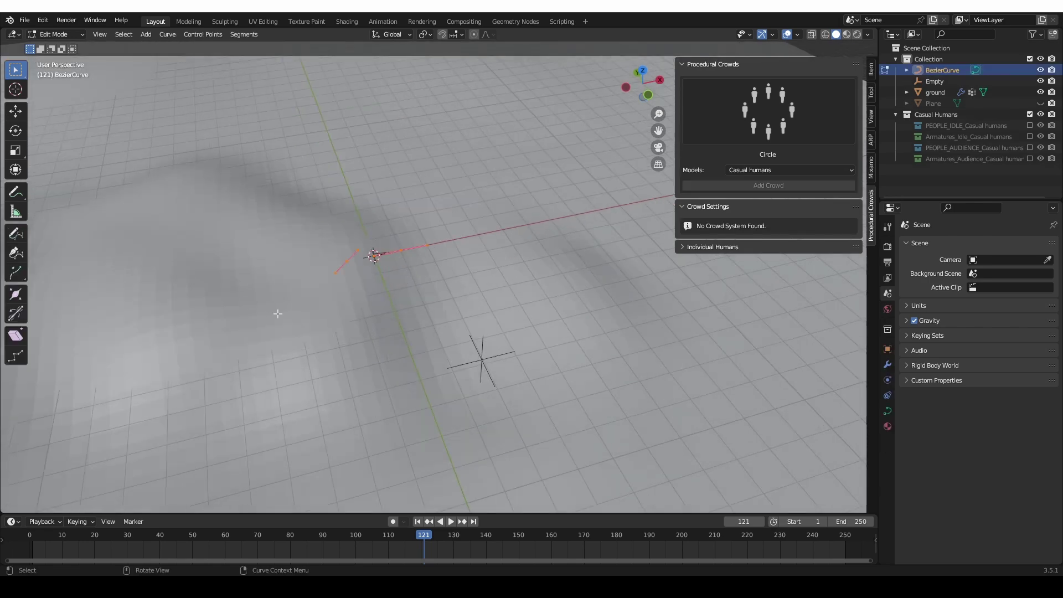
middle_drag(387, 289, 391, 276)
key(x)
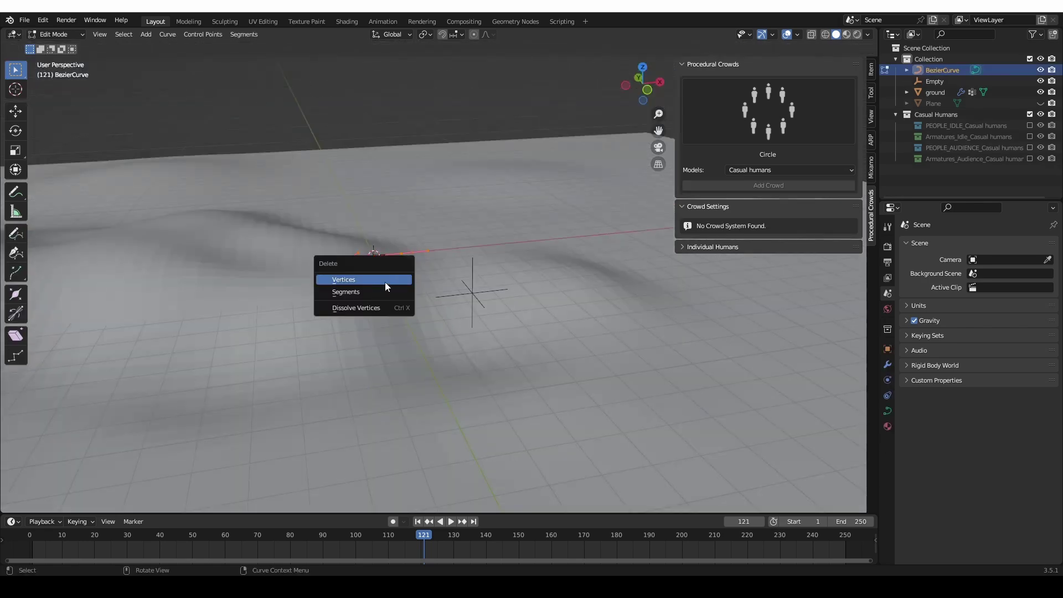
click(385, 282)
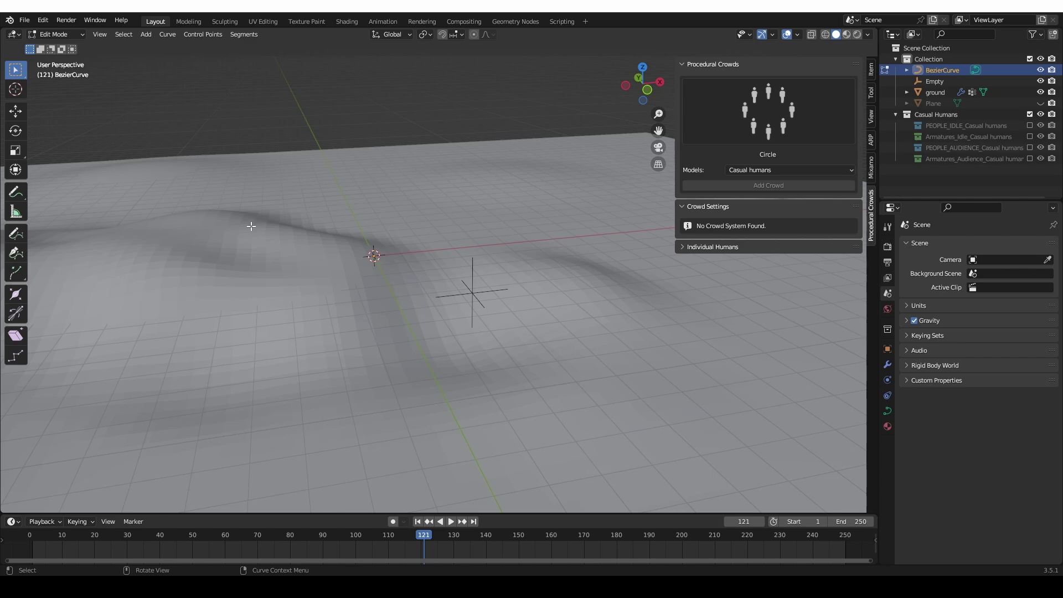
- Draw a freehand curve diagonally across the ground with surface projection and return to Object Mode
click(15, 234)
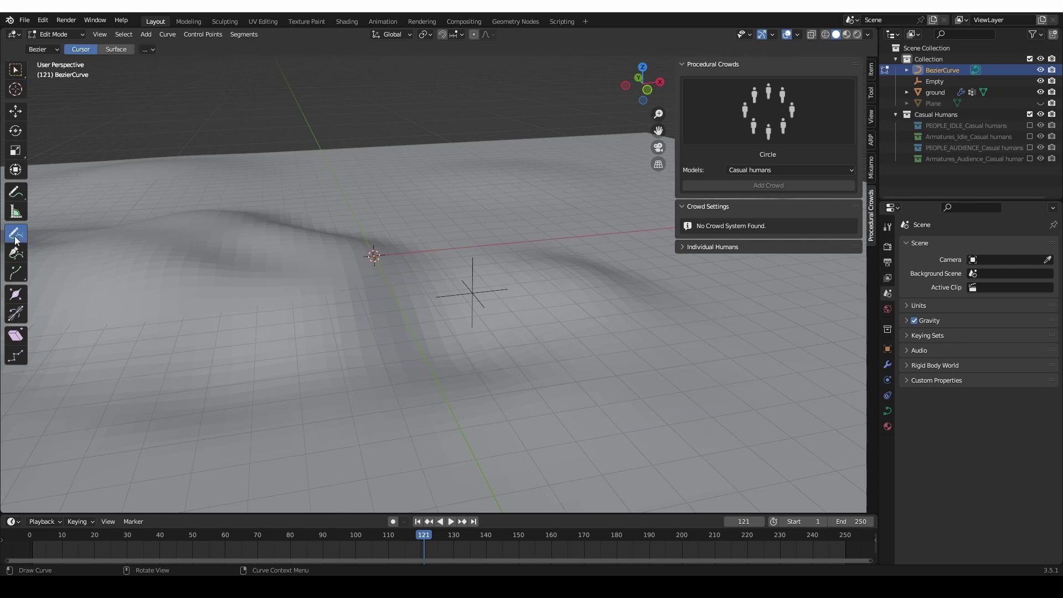
click(118, 49)
middle_drag(266, 161, 282, 266)
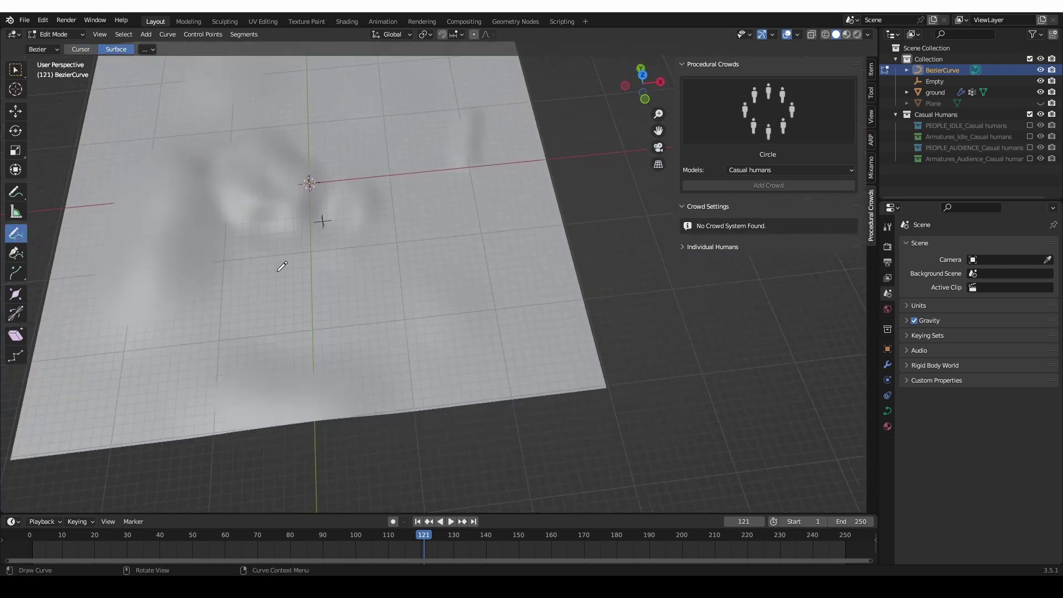
drag(208, 340, 441, 58)
mouse_move(441, 59)
middle_down()
mouse_move(381, 165)
mouse_move(332, 163)
mouse_move(365, 168)
middle_up()
key(ctrl+Tab)
click(417, 192)
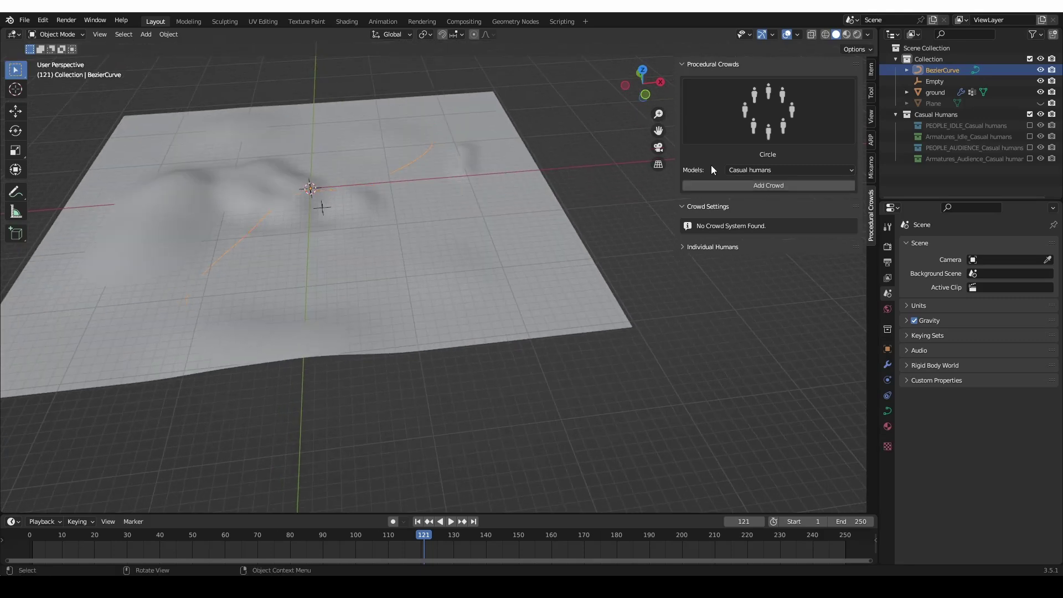
- Add a Follow curve crowd of Casual humans to the drawn curve and play its walking animation briefly
scroll(289, 181, up, 3)
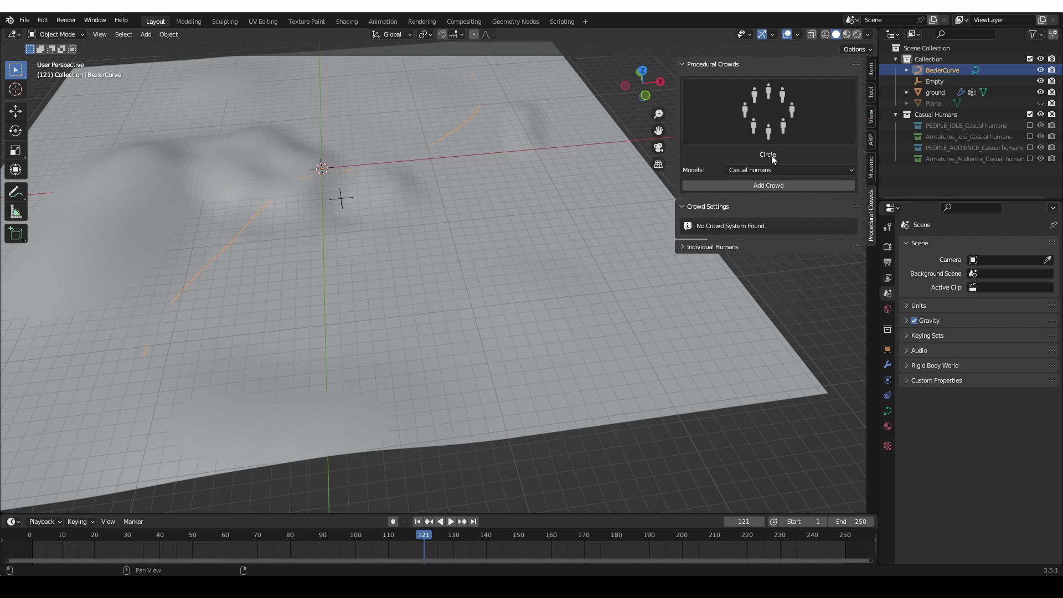
click(756, 114)
click(646, 202)
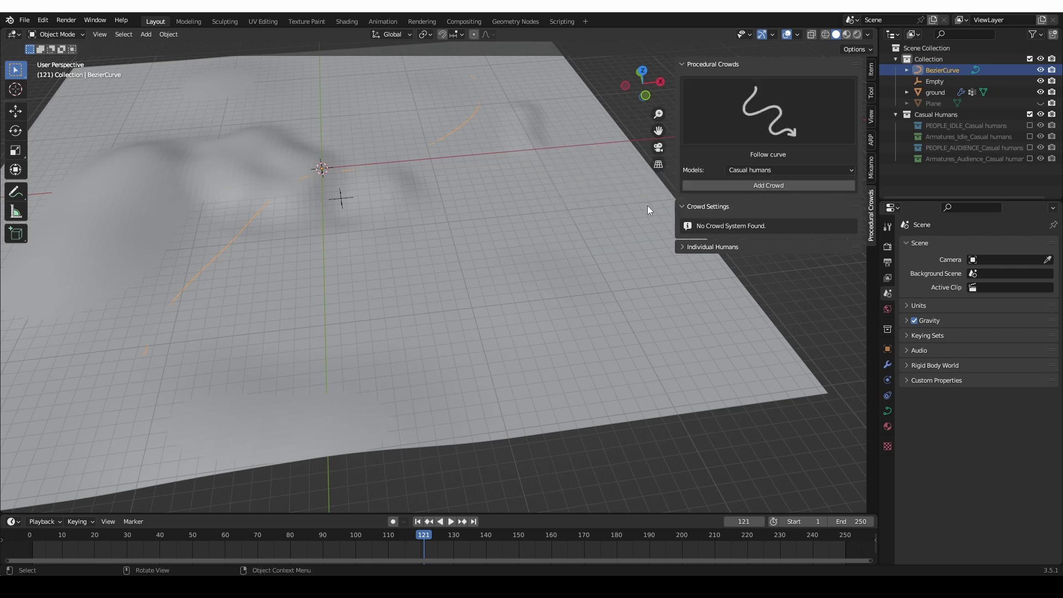
click(756, 185)
scroll(491, 260, down, 2)
key(space)
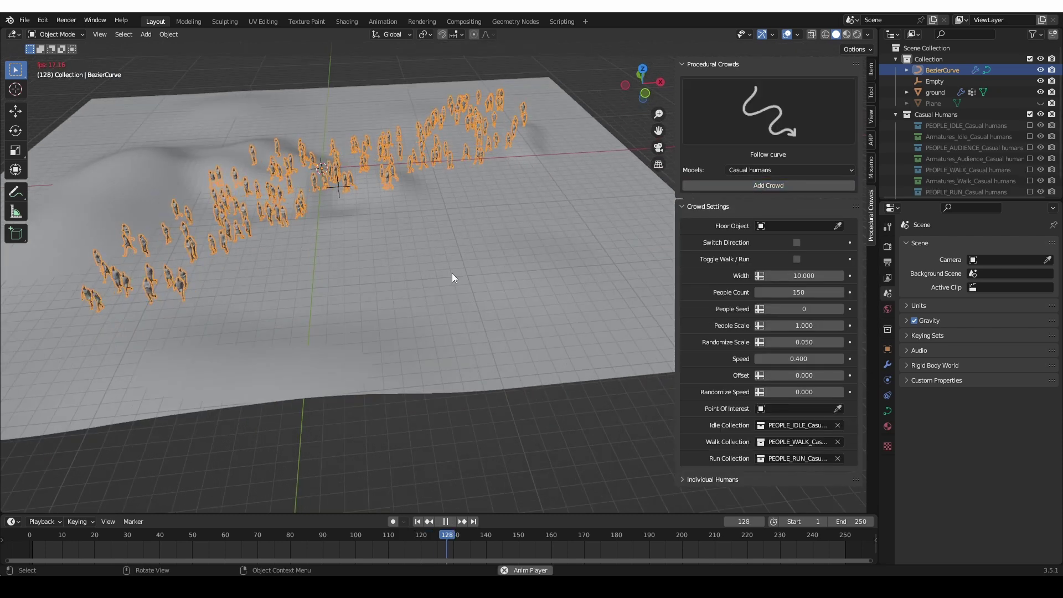
key(space)
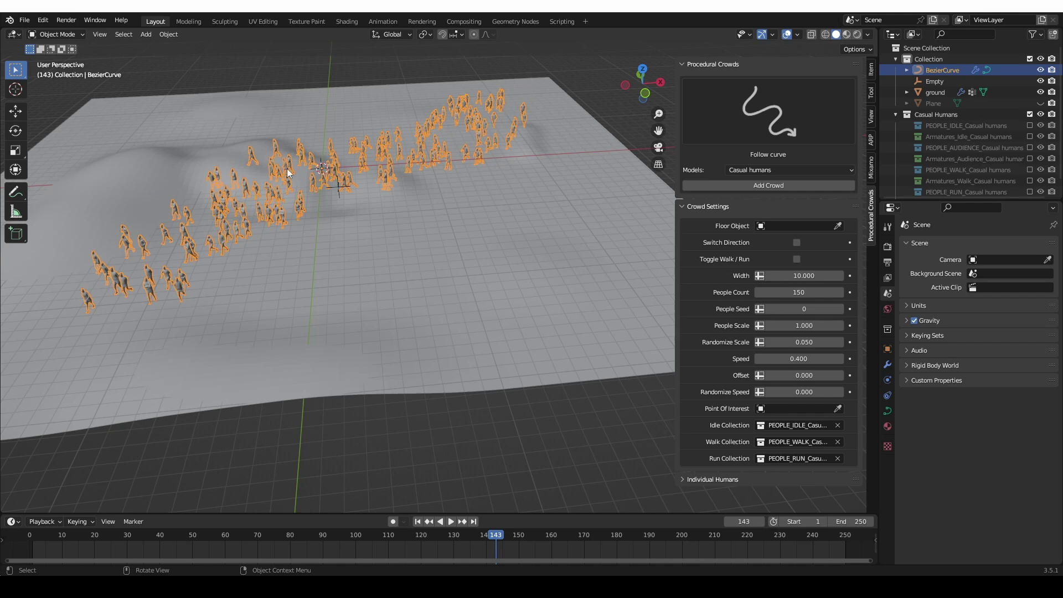
- Assign the ground as the curve crowd's floor object
click(838, 225)
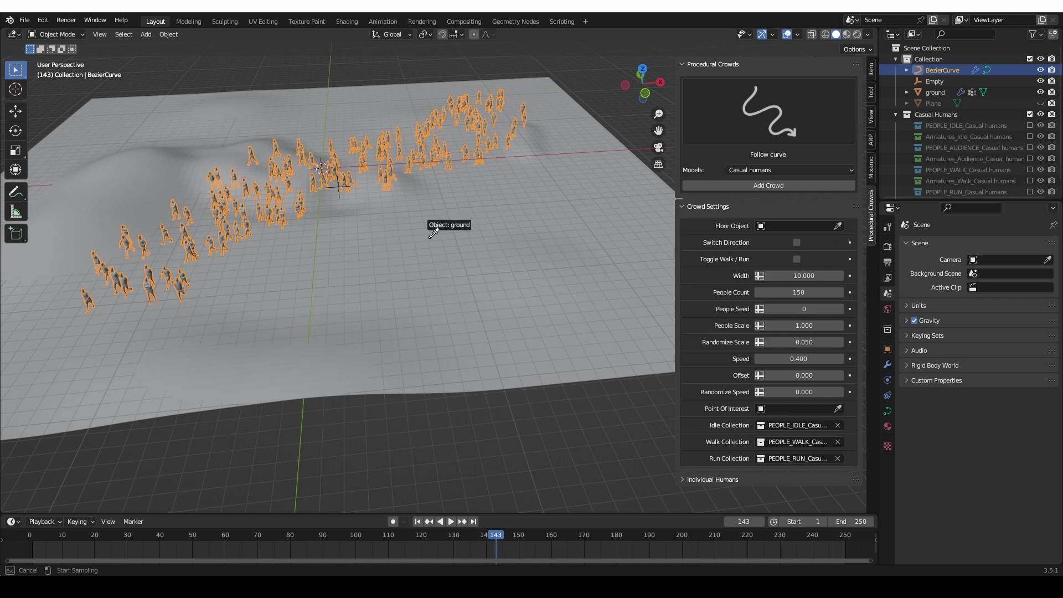
click(429, 224)
middle_drag(364, 263, 514, 285)
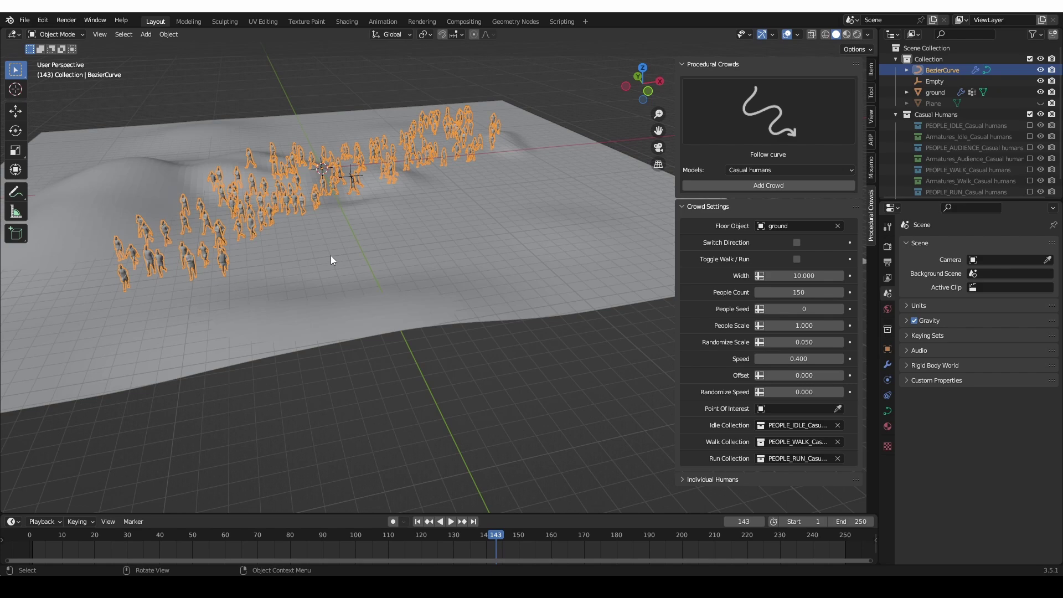
- Enable Switch Direction for the curve crowd and inspect the walking people up close
click(798, 244)
middle_drag(339, 225, 288, 243)
scroll(376, 197, up, 4)
scroll(376, 196, up, 3)
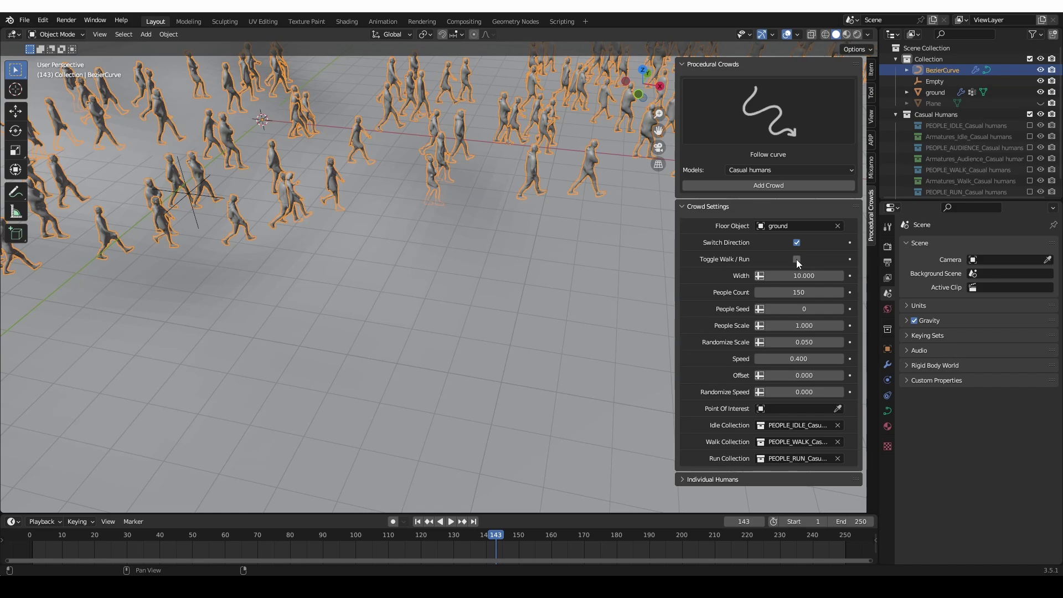
- Enable Toggle Walk / Run for the curve crowd and play the running animation briefly
click(796, 259)
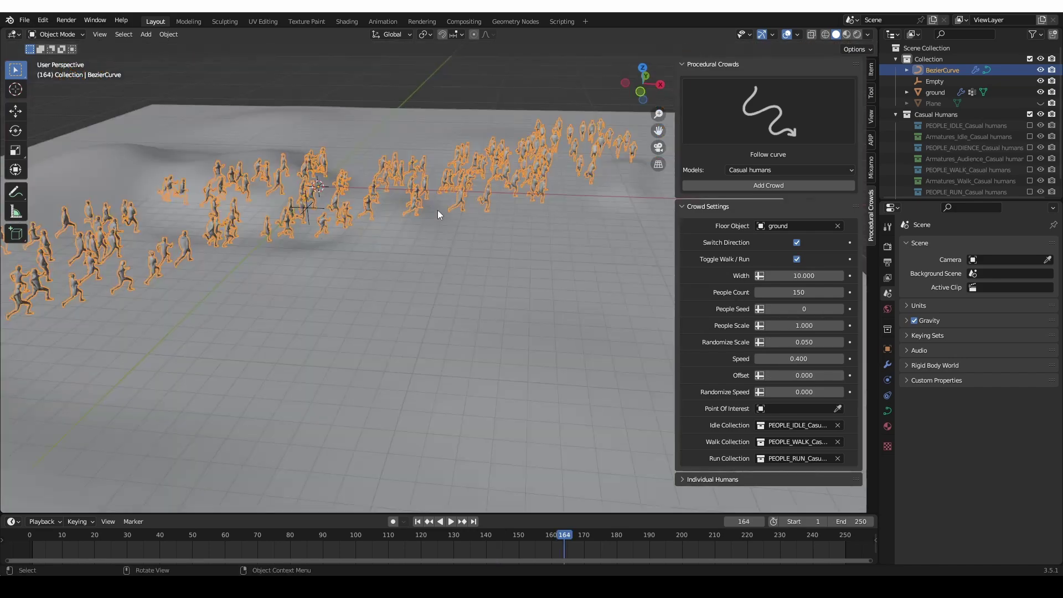
key(space)
middle_drag(437, 210, 337, 186)
scroll(338, 186, up, 3)
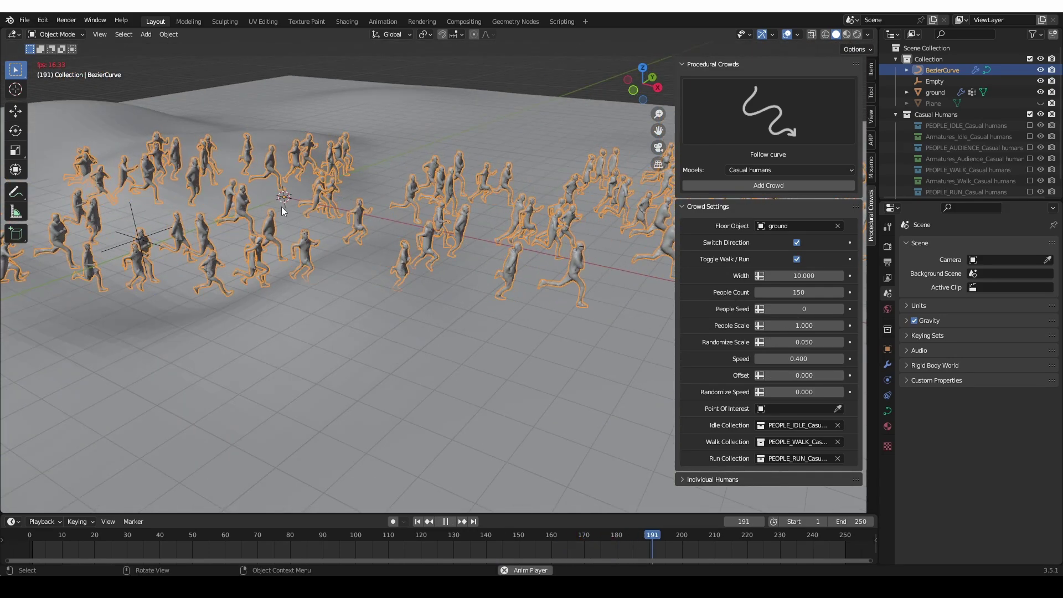
key(space)
middle_drag(359, 316, 383, 293)
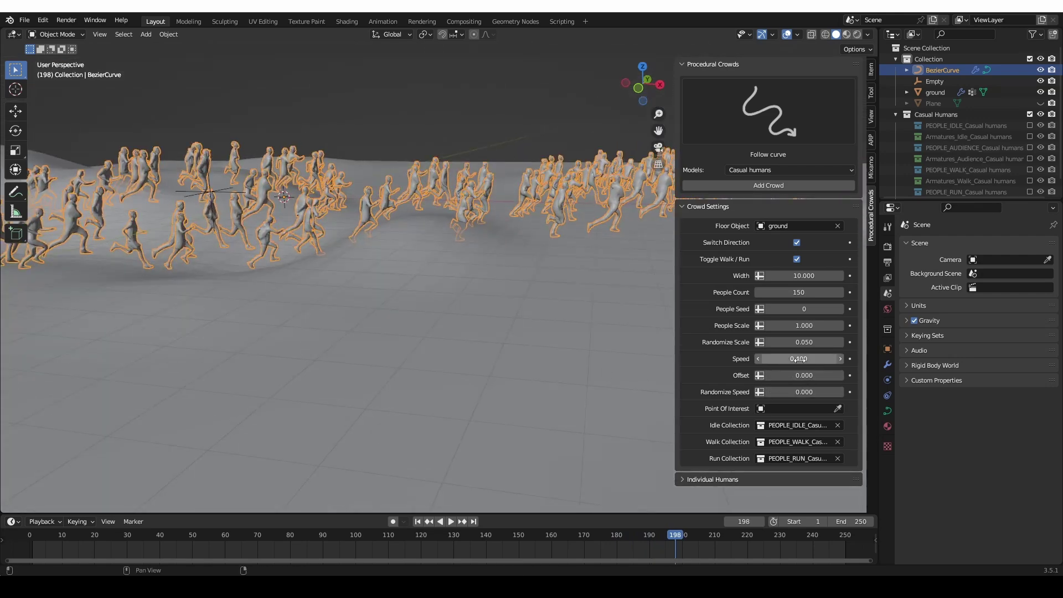
- Switch the curve crowd back to walking, set its Speed to 5, and play the animation briefly
click(796, 259)
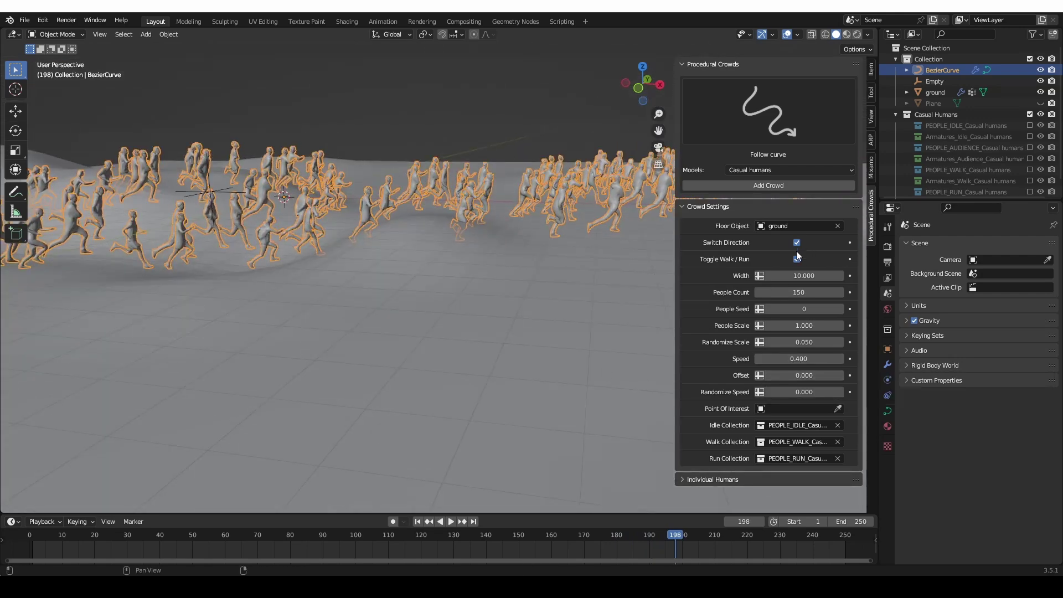
click(802, 359)
text(5)
key(Return)
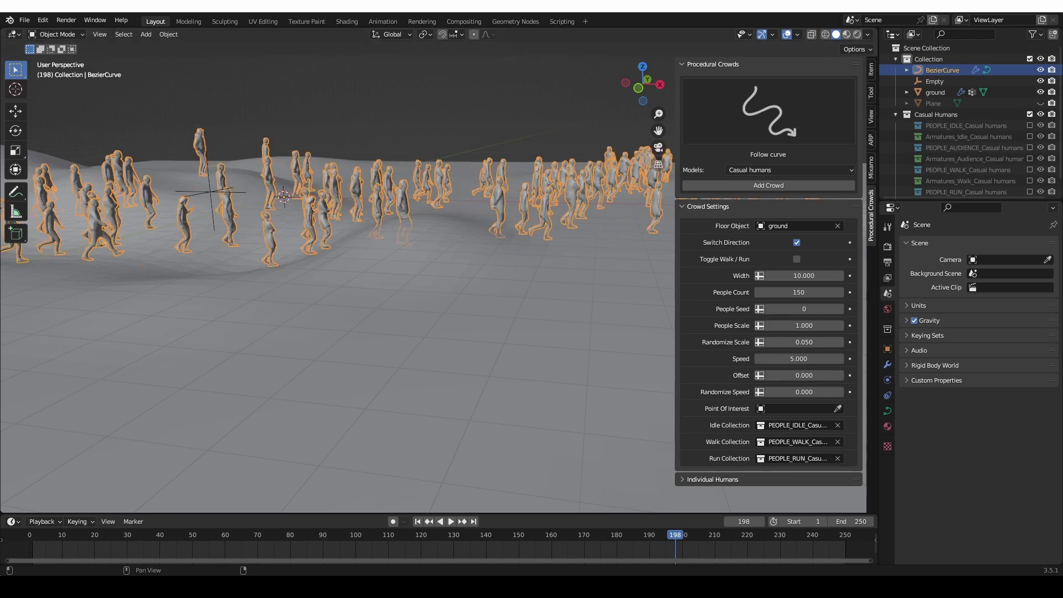
scroll(303, 204, down, 5)
middle_drag(304, 203, 344, 224)
key(space)
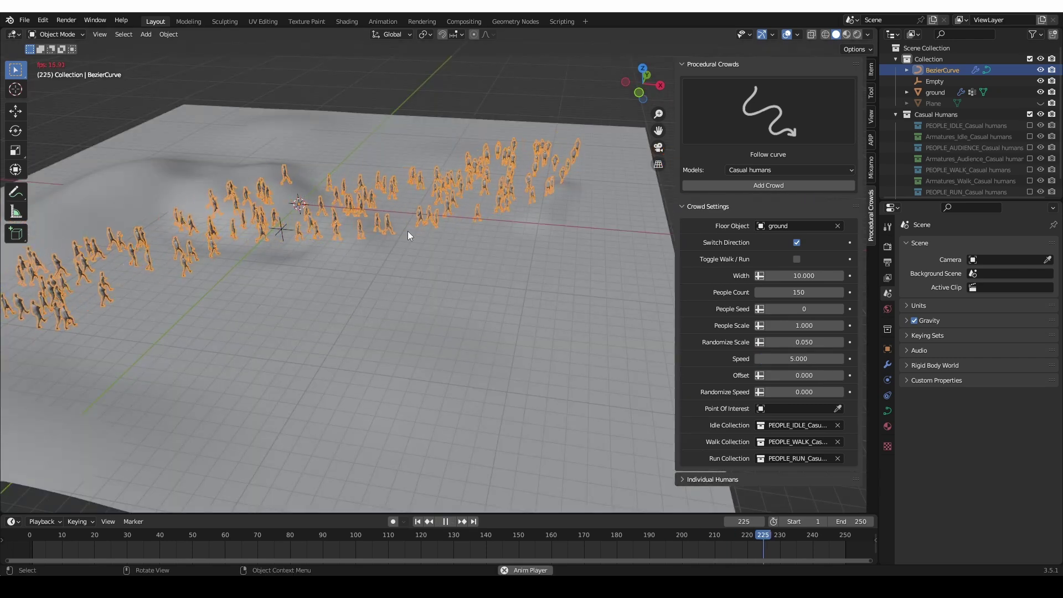
key(space)
- Switch the curve crowd to running with a Speed of 12 and play the animation briefly
click(797, 259)
click(803, 359)
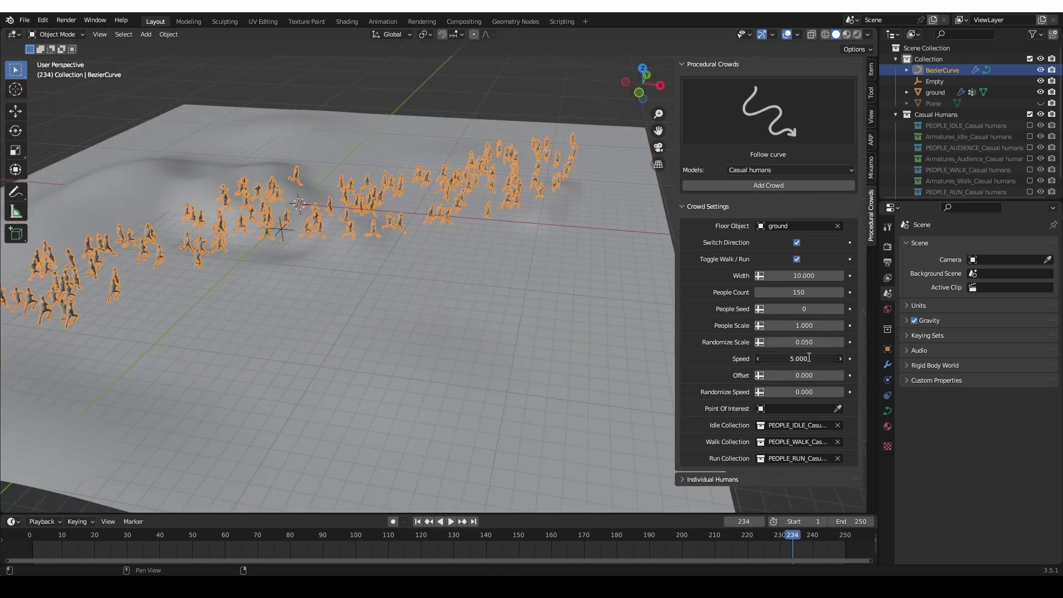
text(12)
key(Return)
key(space)
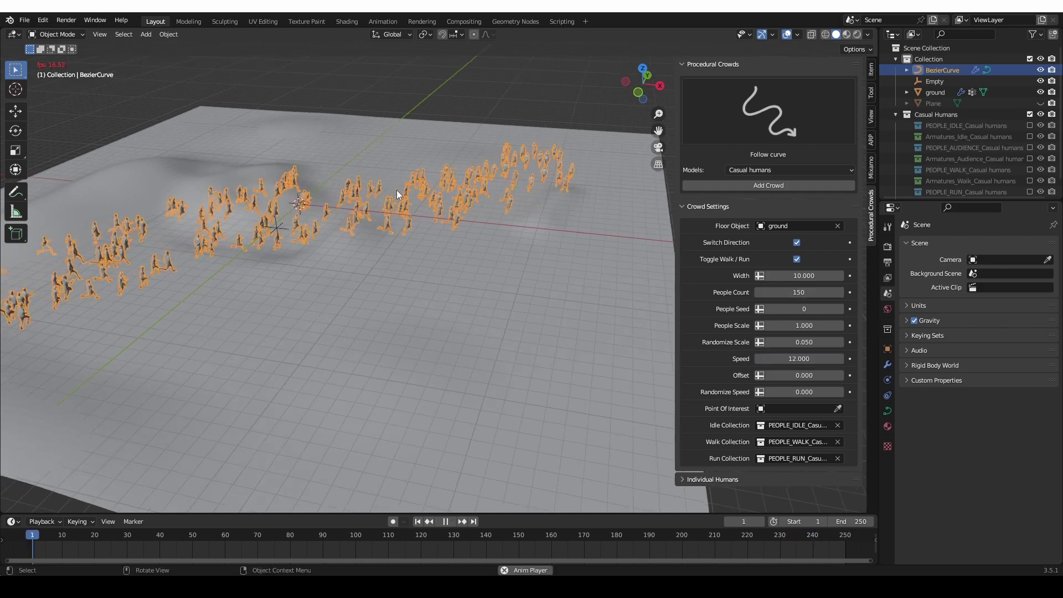
key(space)
scroll(501, 269, up, 1)
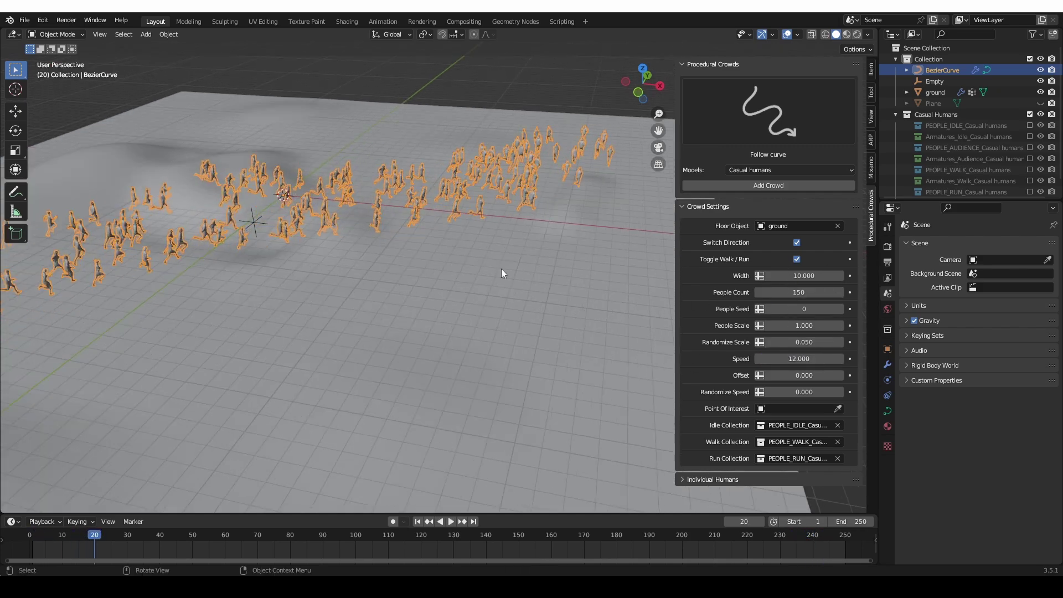
- Set the curve crowd's Width to 7.8, People Count to 289 and Randomize Speed to 0.1, and play the animation
drag(809, 275, 841, 293)
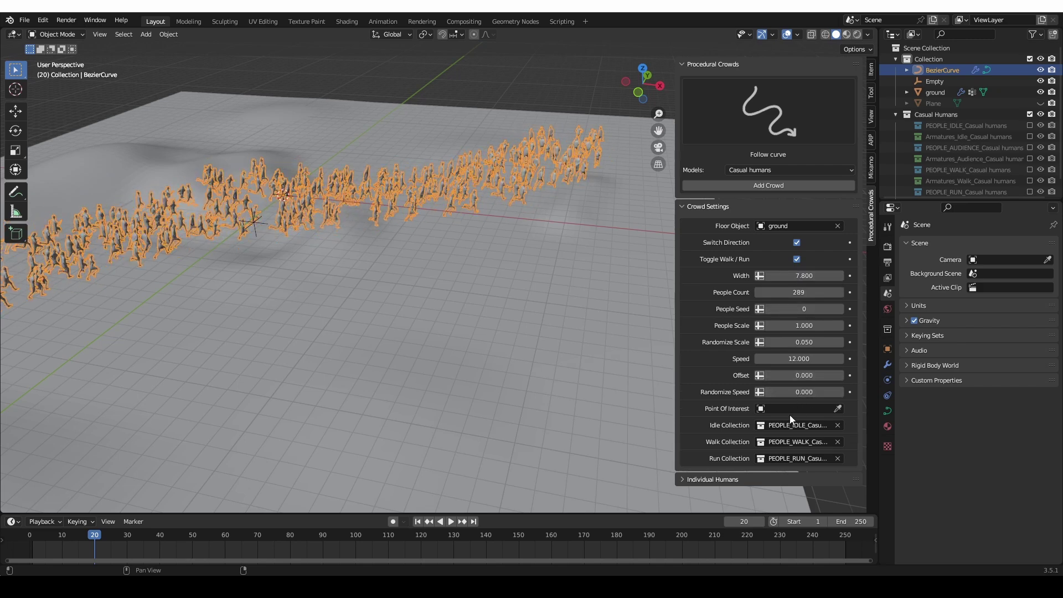
click(797, 392)
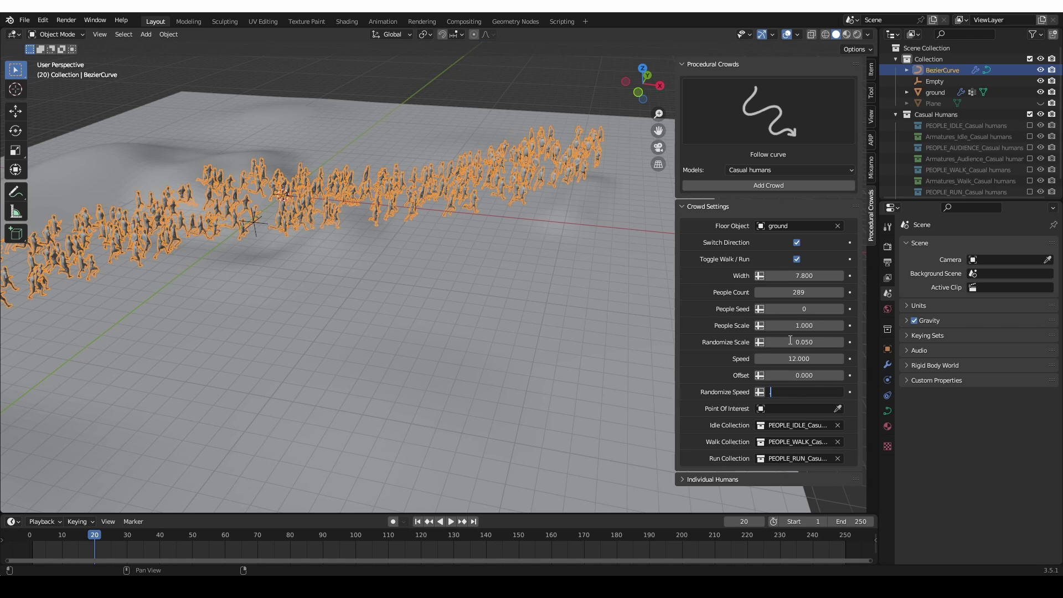
key(Return)
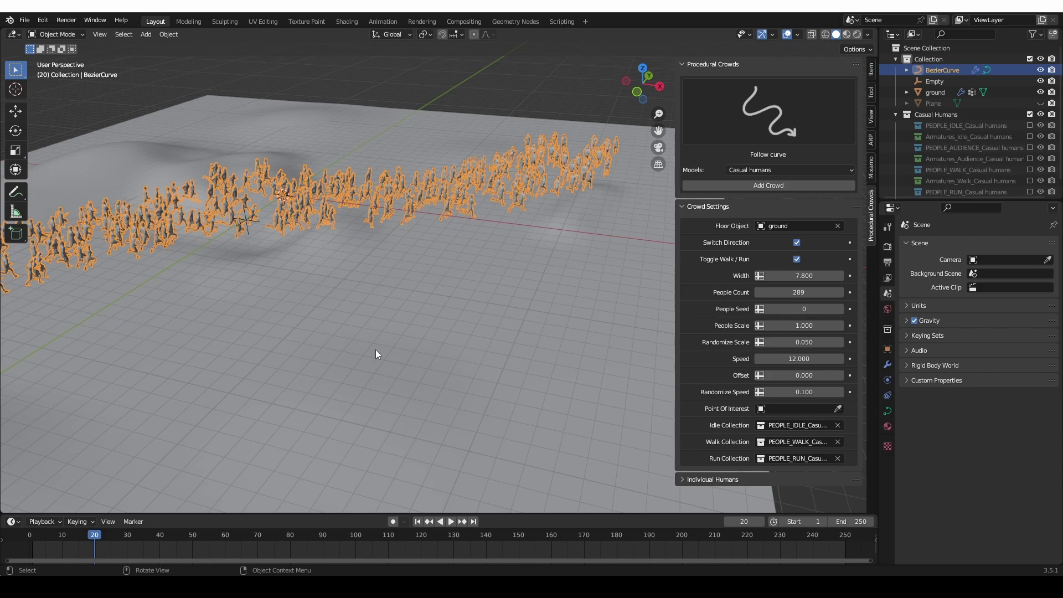
key(space)
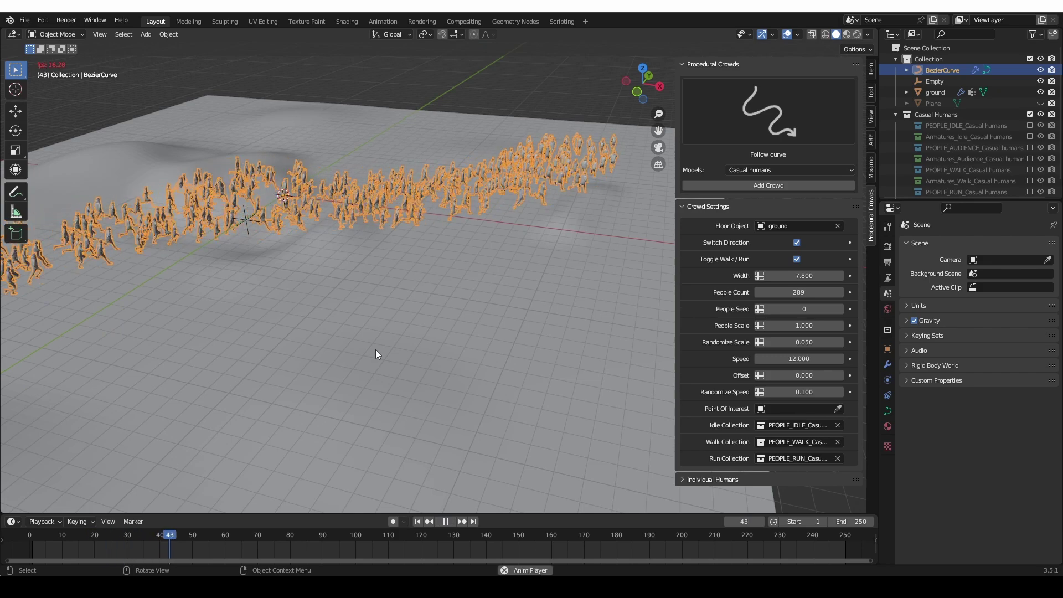
- Replace the curve's Follow curve crowd modifier with a March crowd of Casual humans
click(751, 129)
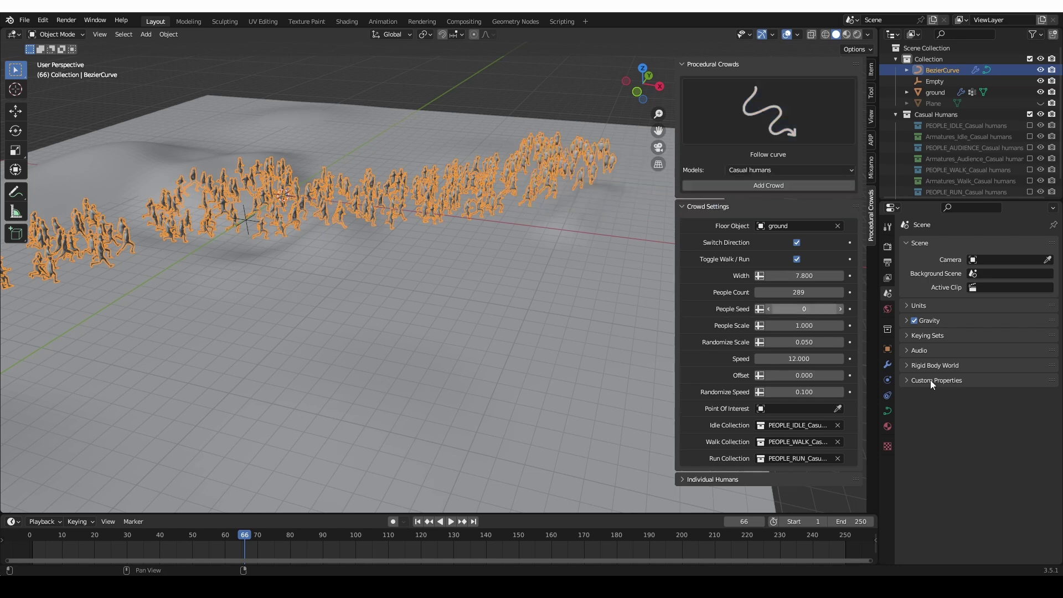
click(887, 364)
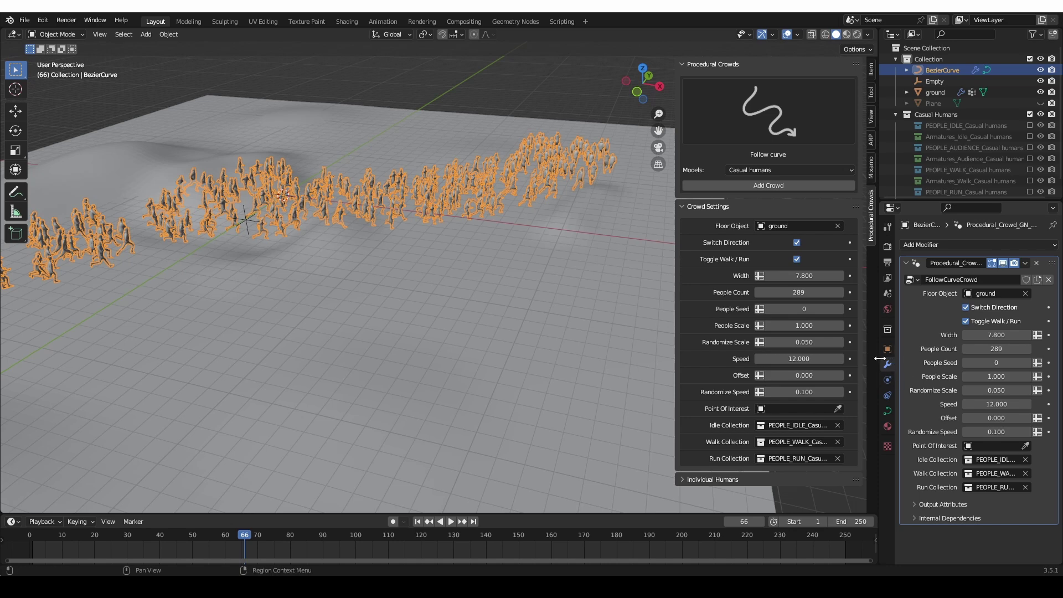
click(1037, 263)
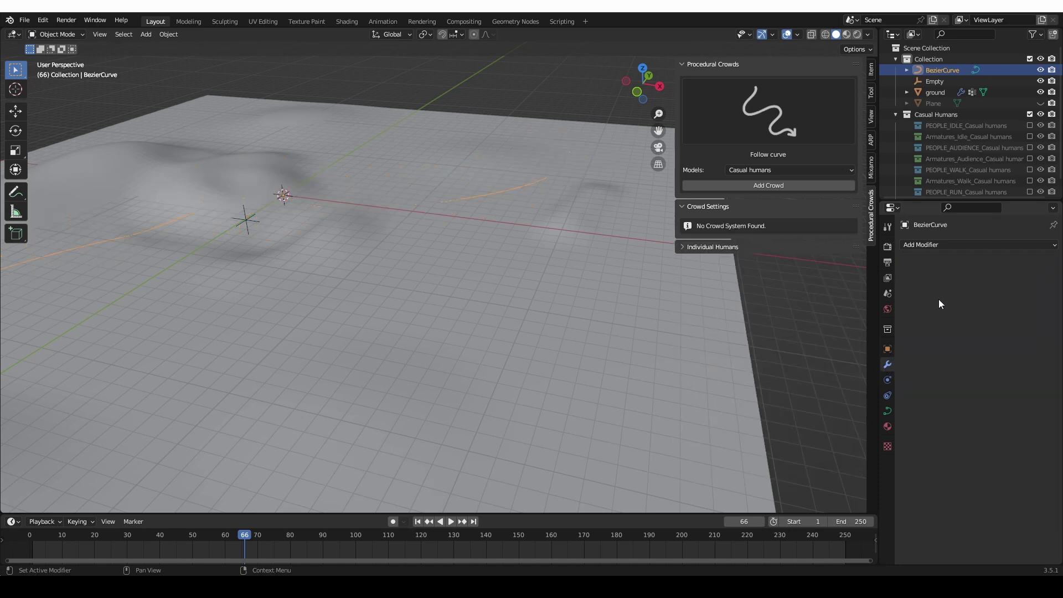
click(745, 136)
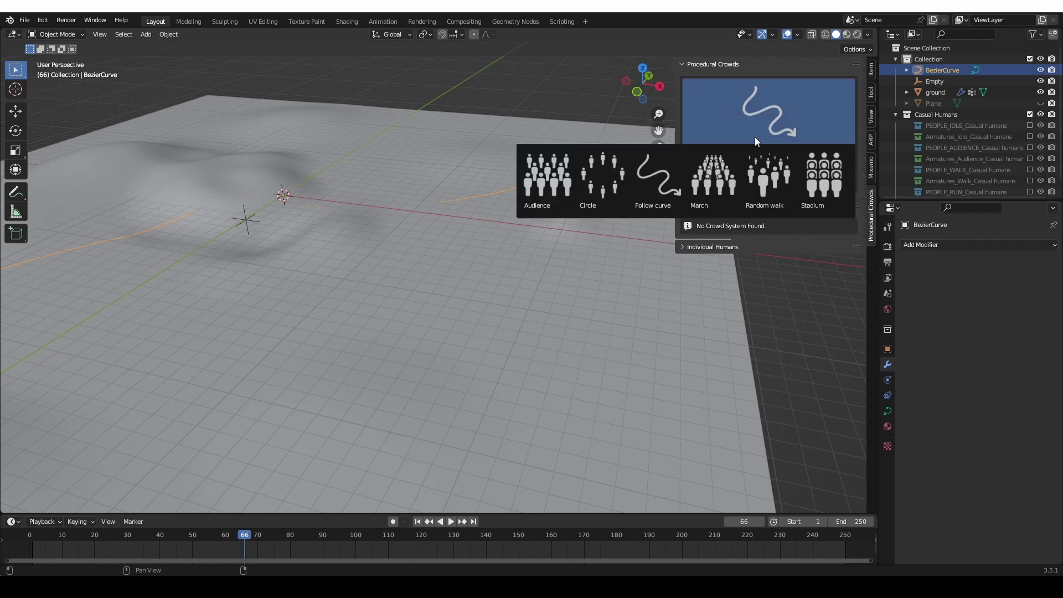
click(702, 181)
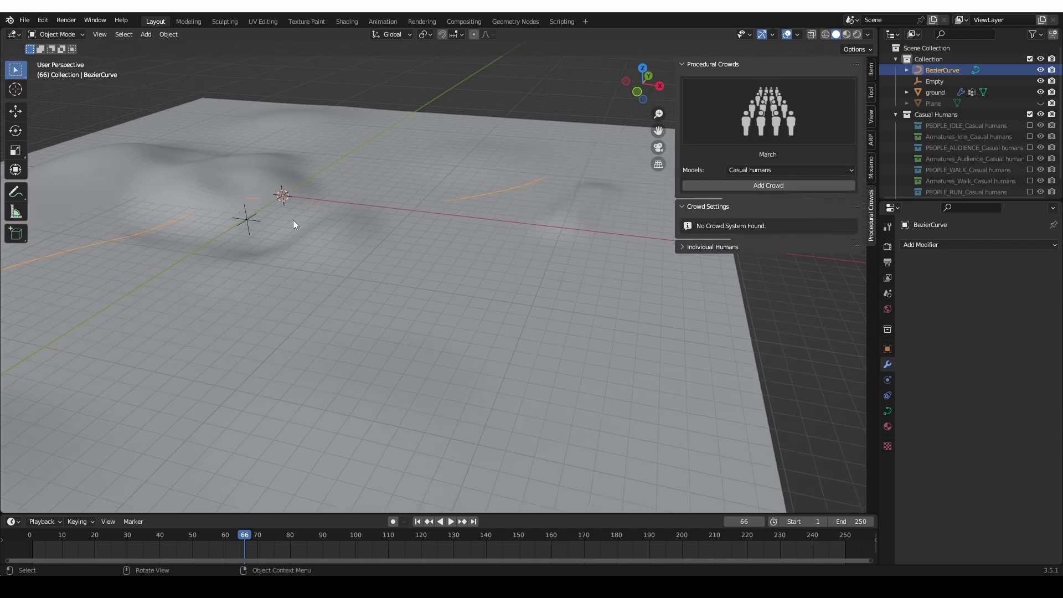
click(770, 185)
middle_drag(426, 311, 589, 188)
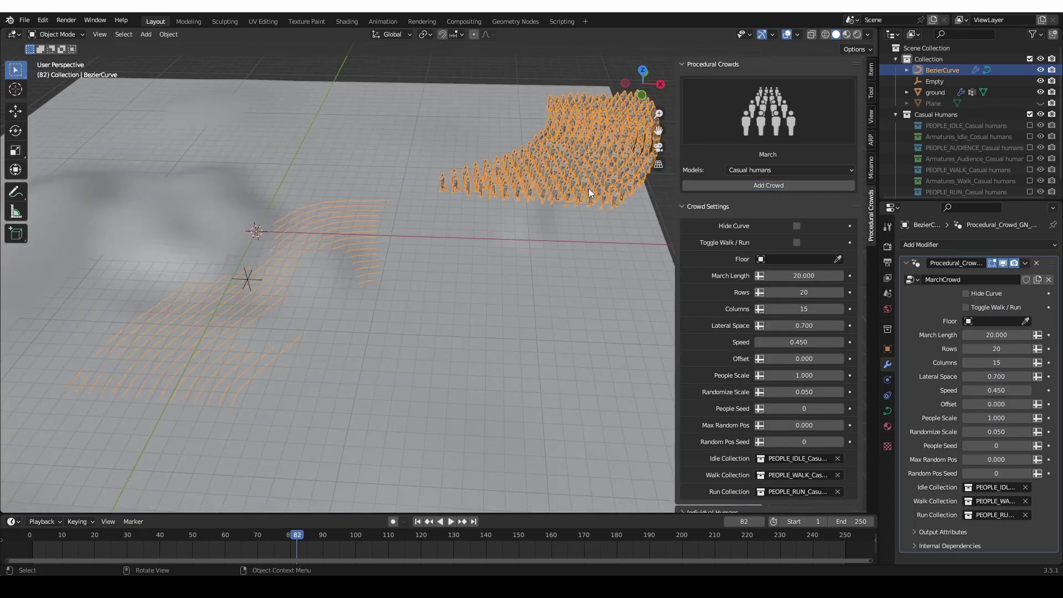
scroll(589, 189, up, 2)
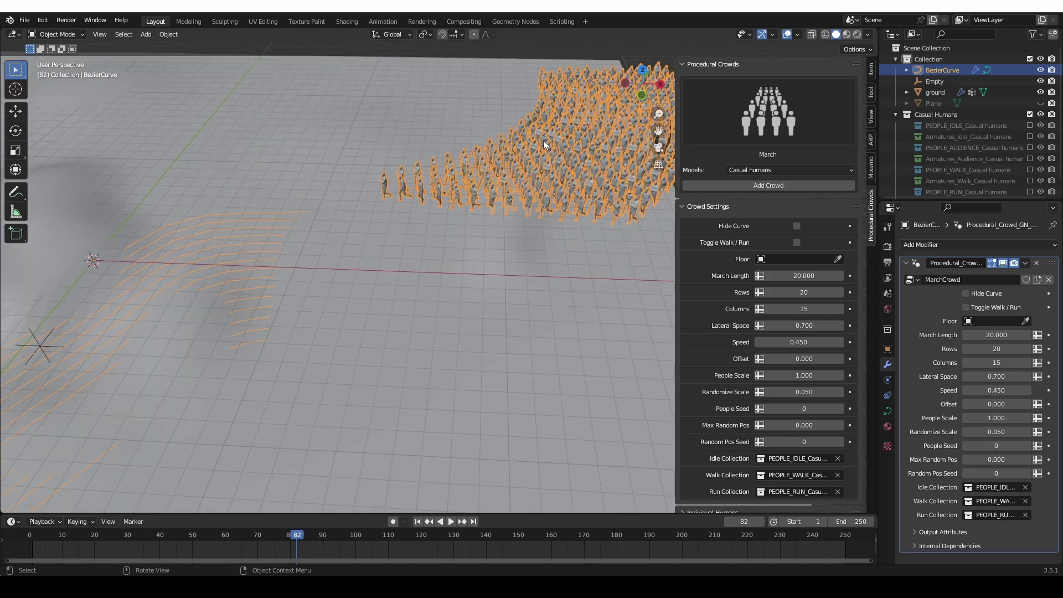
- Set the march crowd's Max Random Pos to 2.33 and play the animation briefly
drag(790, 426, 919, 426)
middle_drag(478, 330, 485, 311)
key(space)
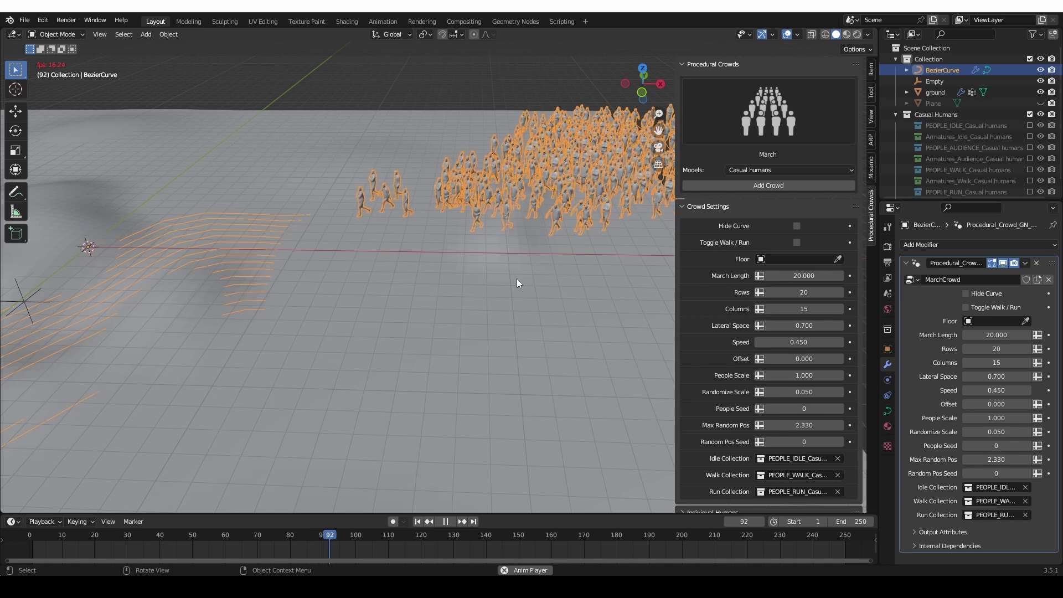
key(space)
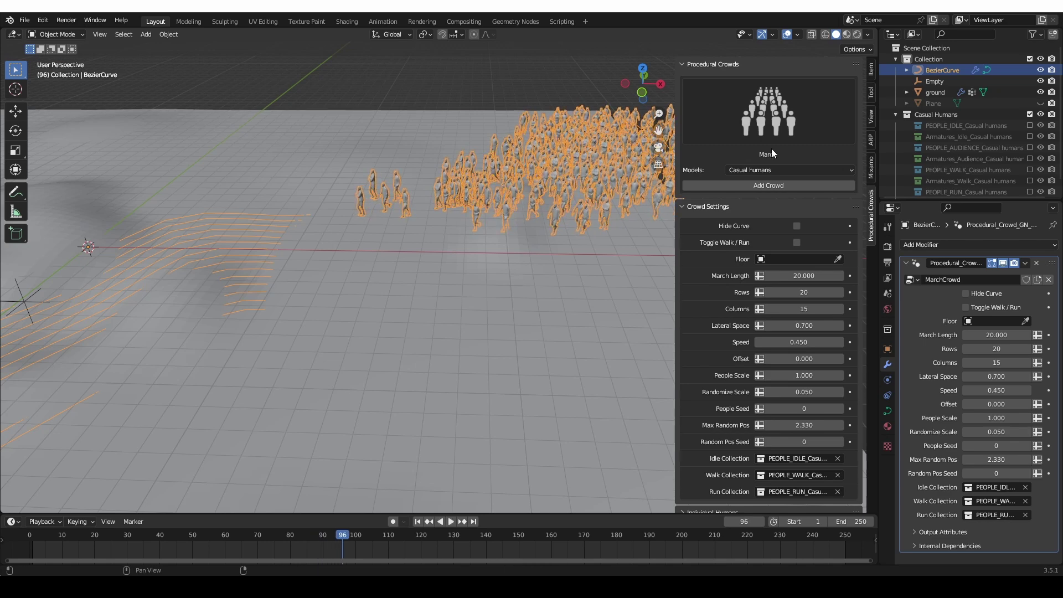
click(778, 125)
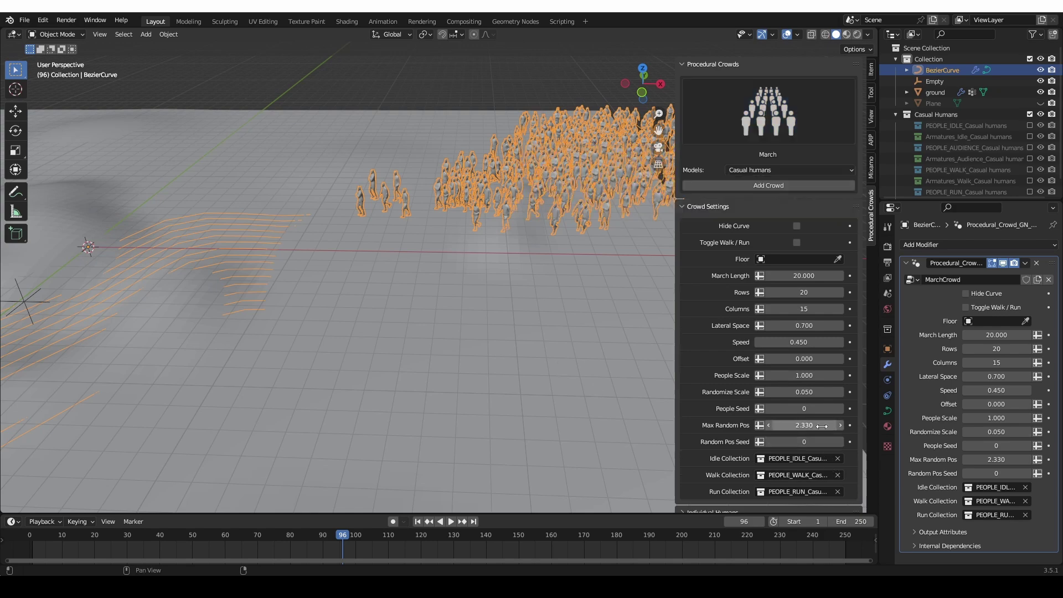
- Reset the march crowd's Max Random Pos to 0, and try a People Seed of 6 and undo it
mouse_move(818, 423)
mouse_down()
mouse_move(686, 424)
mouse_move(837, 425)
mouse_move(804, 425)
mouse_up()
middle_drag(472, 184, 421, 108)
key(space)
key(space)
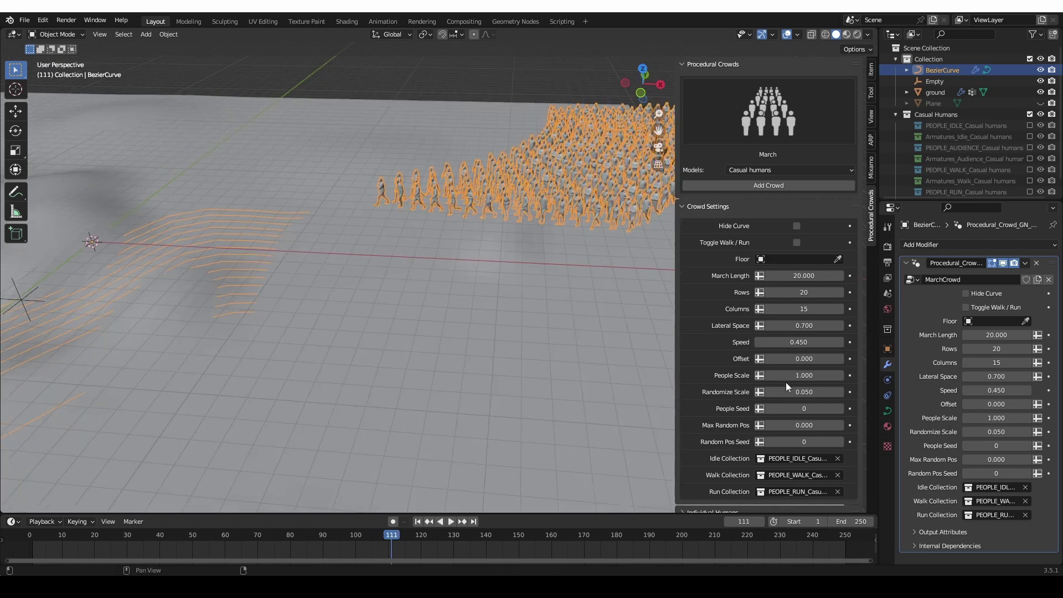
drag(798, 408, 826, 412)
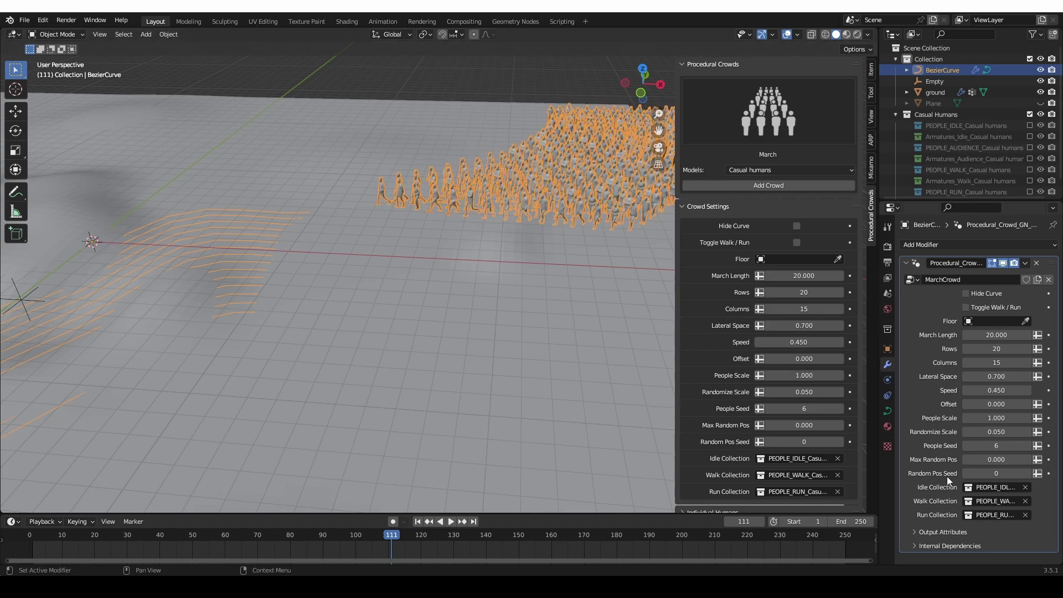
key(ctrl+z)
- Set the march crowd's Speed to 5 and play the walking animation briefly
click(813, 341)
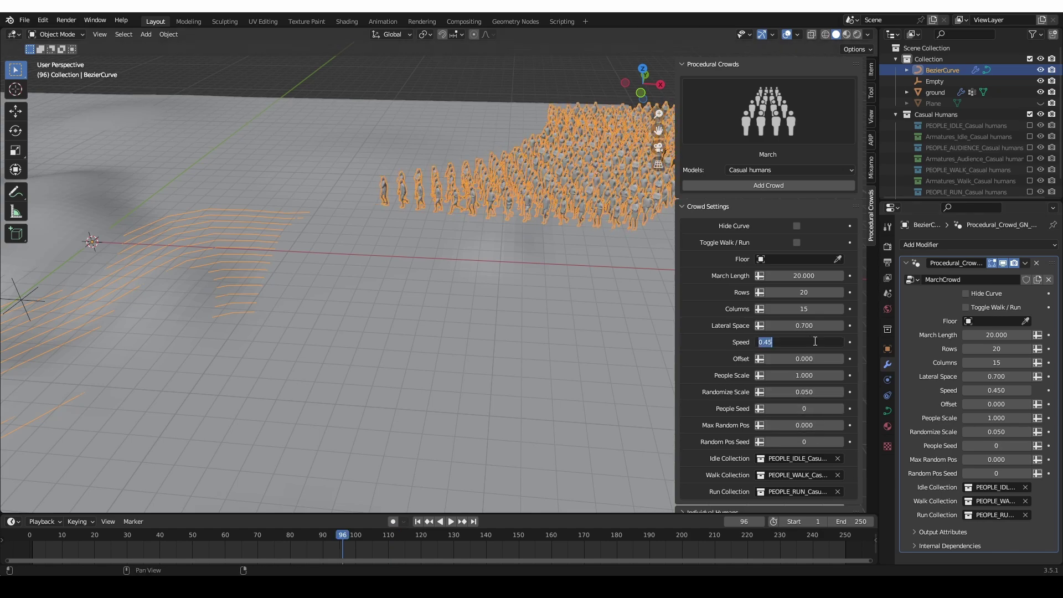
text(5)
key(Return)
middle_drag(334, 285, 340, 285)
key(space)
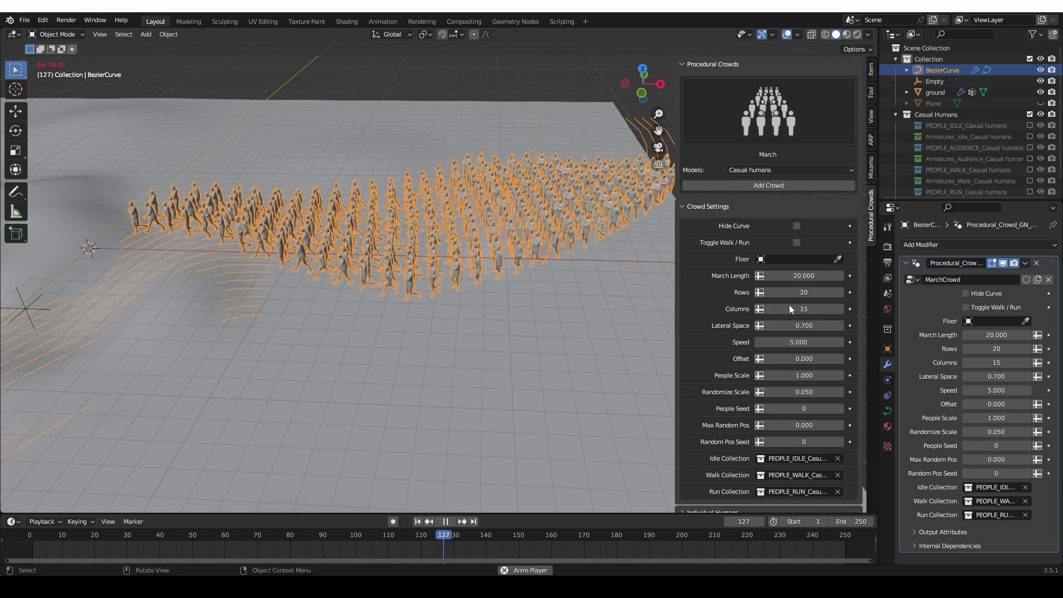
key(space)
- Switch the march crowd to running, set its Speed to 12, and play the animation briefly
click(796, 242)
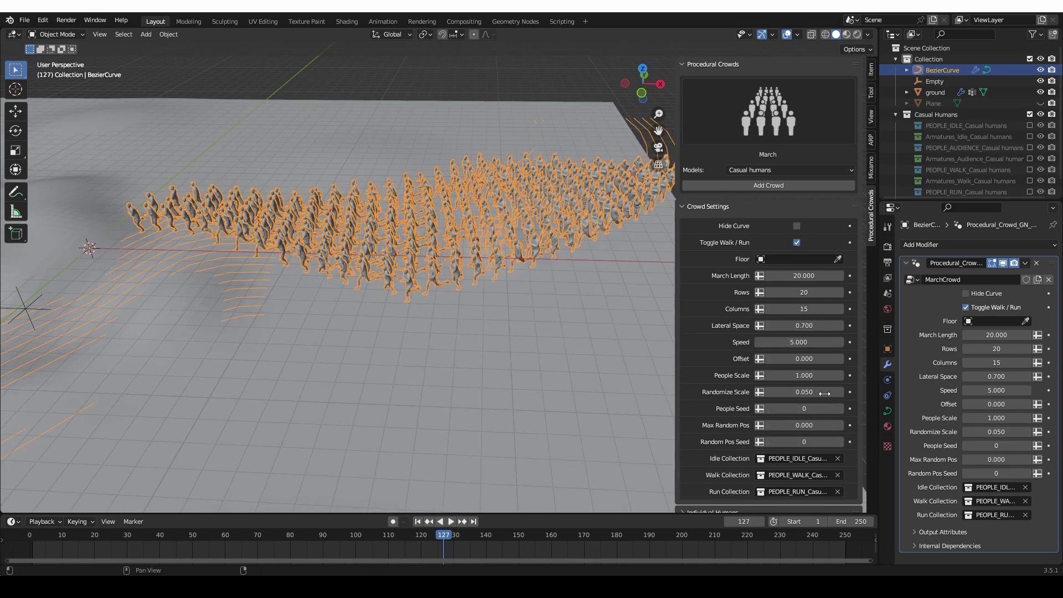
click(804, 342)
text(1)
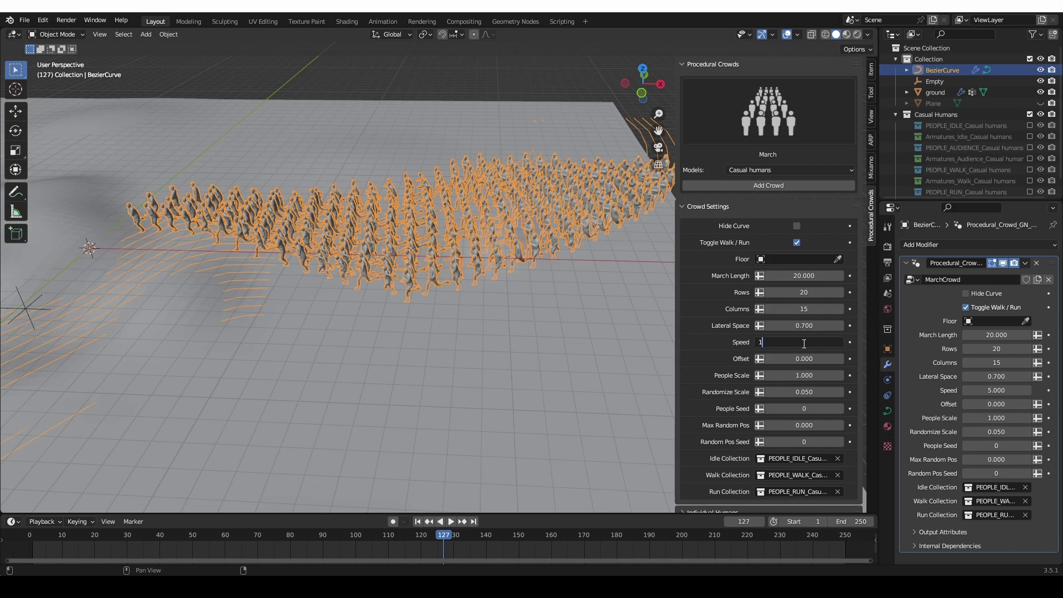
text(2)
key(Return)
key(space)
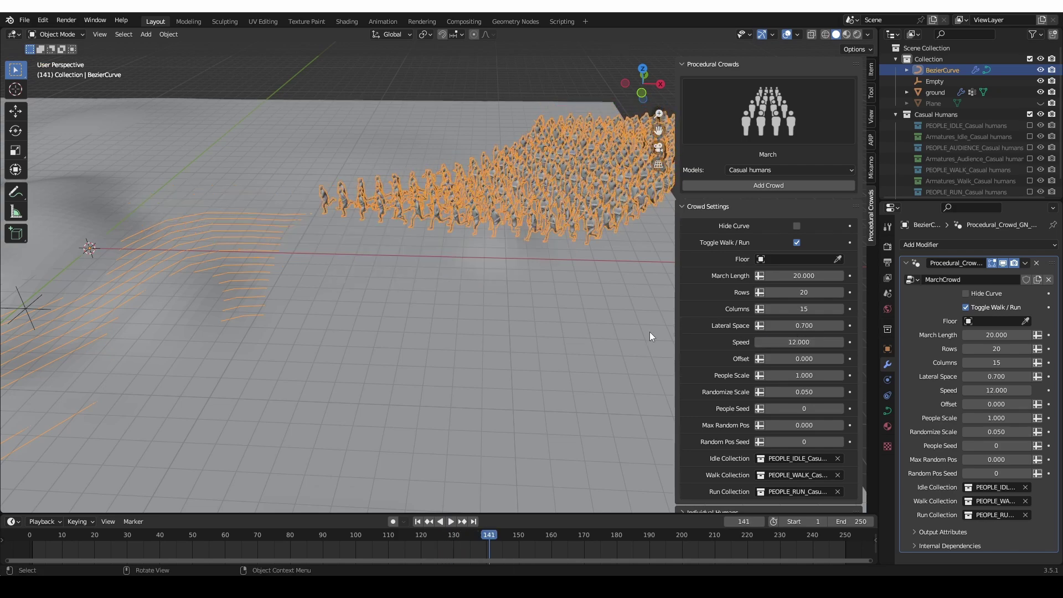
- Assign the ground as the march crowd's floor object
click(838, 259)
click(558, 329)
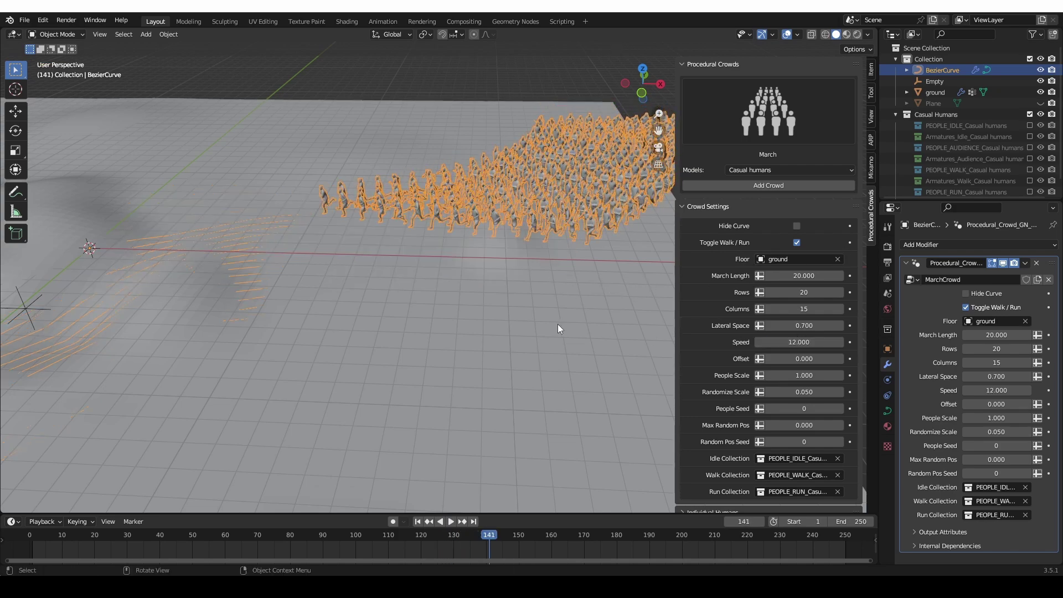
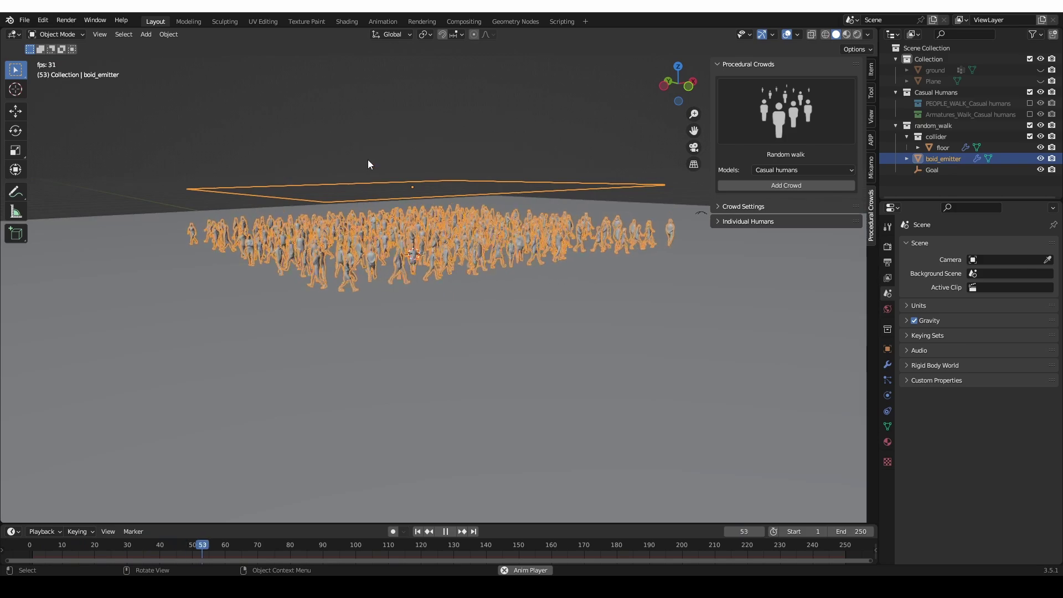
- Watch the random walk crowd's animation from a higher viewing angle and stop playback
middle_drag(467, 306, 390, 222)
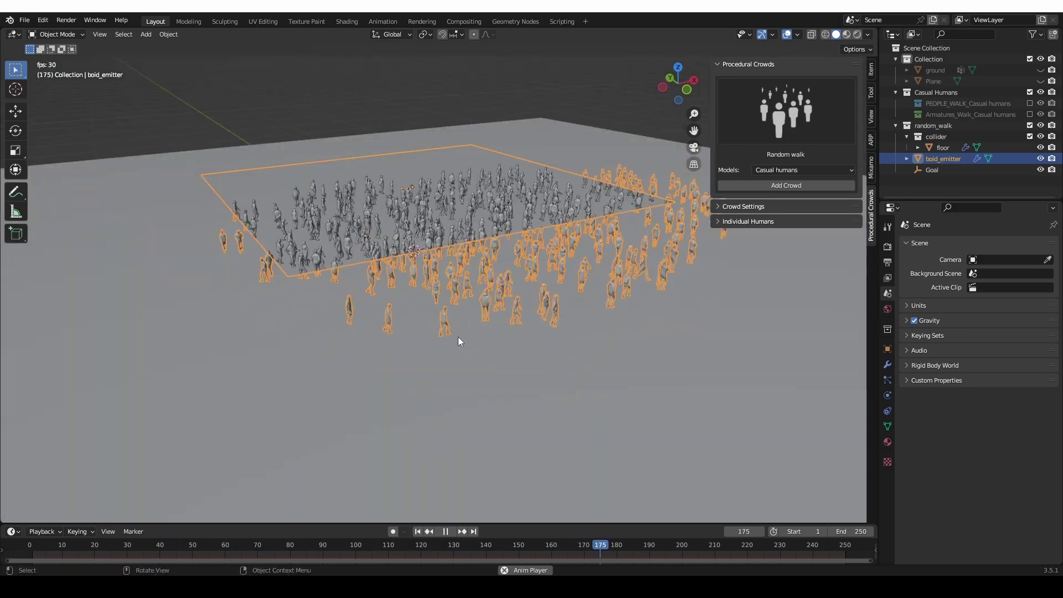
key(space)
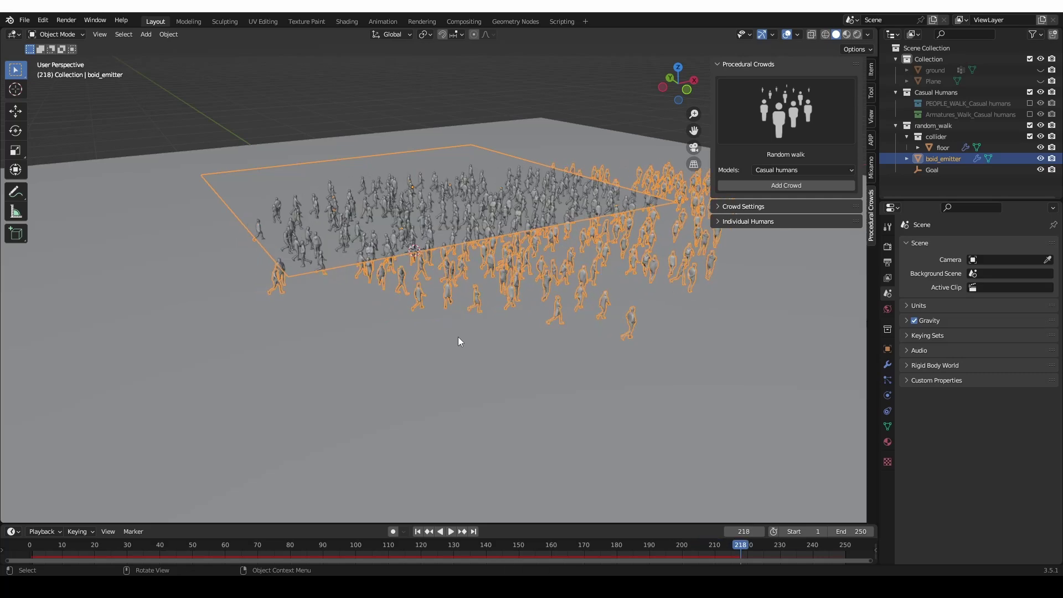
middle_drag(476, 343, 477, 293)
- Add a cube mesh to the random walk scene
key(shift+a)
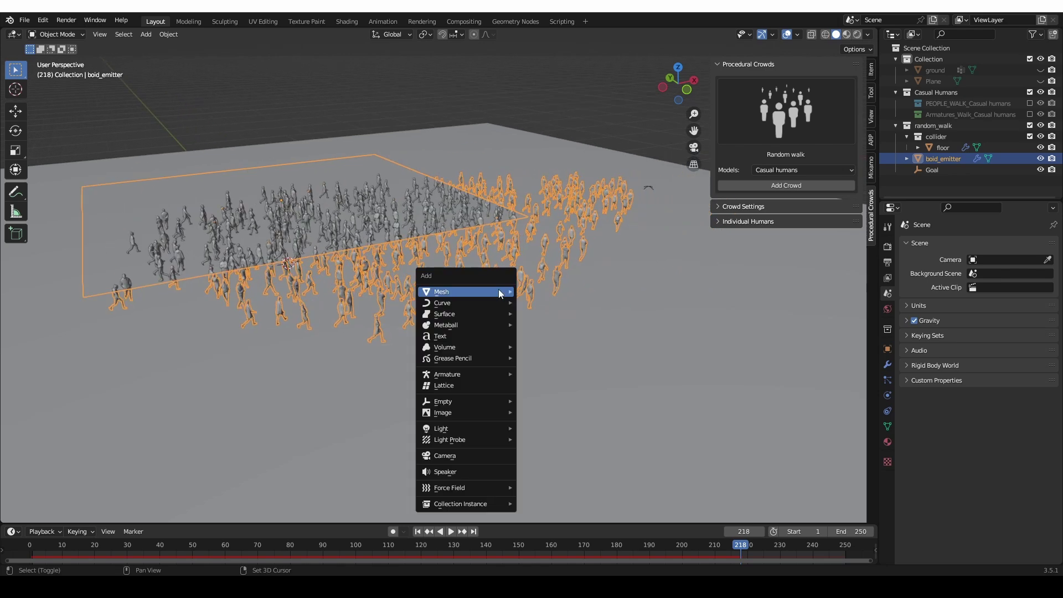
mouse_move(480, 297)
click(555, 303)
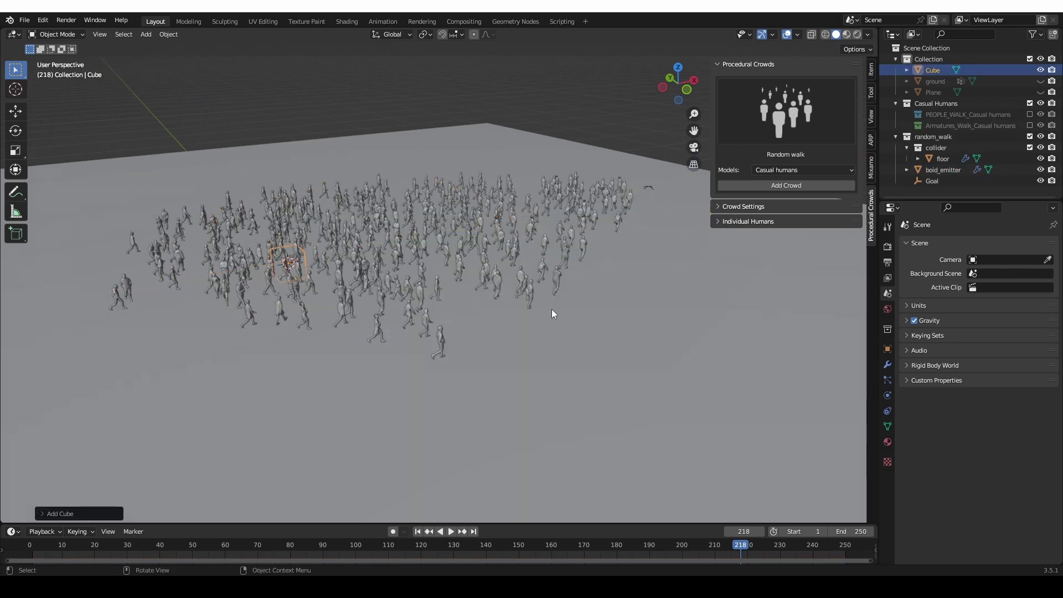
- Move the cube beside the random walk crowd and scale it up into a large block on the floor
scroll(550, 308, down, 3)
middle_drag(550, 309, 549, 317)
key(g)
click(736, 276)
key(s)
click(300, 368)
scroll(599, 235, up, 3)
middle_drag(599, 236, 611, 203)
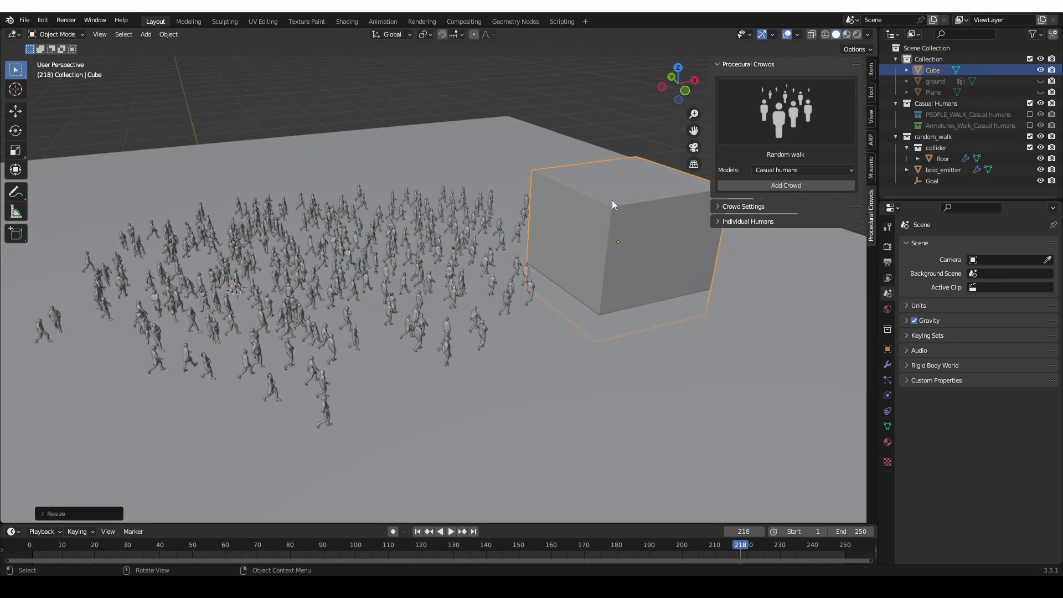
- Set the cube as a collision object for the random walk crowd
shift+click(326, 253)
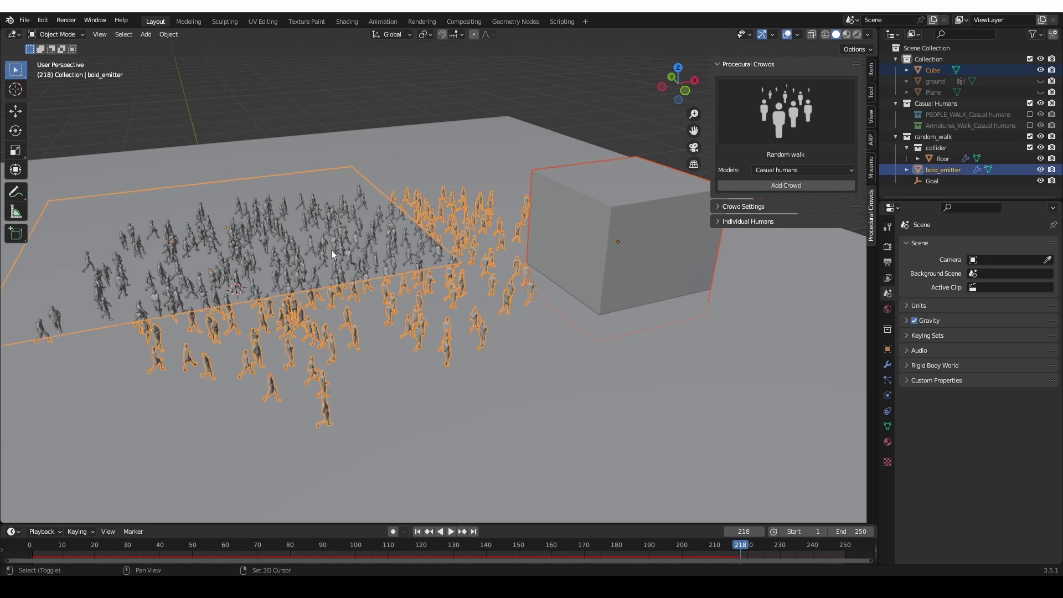
click(754, 208)
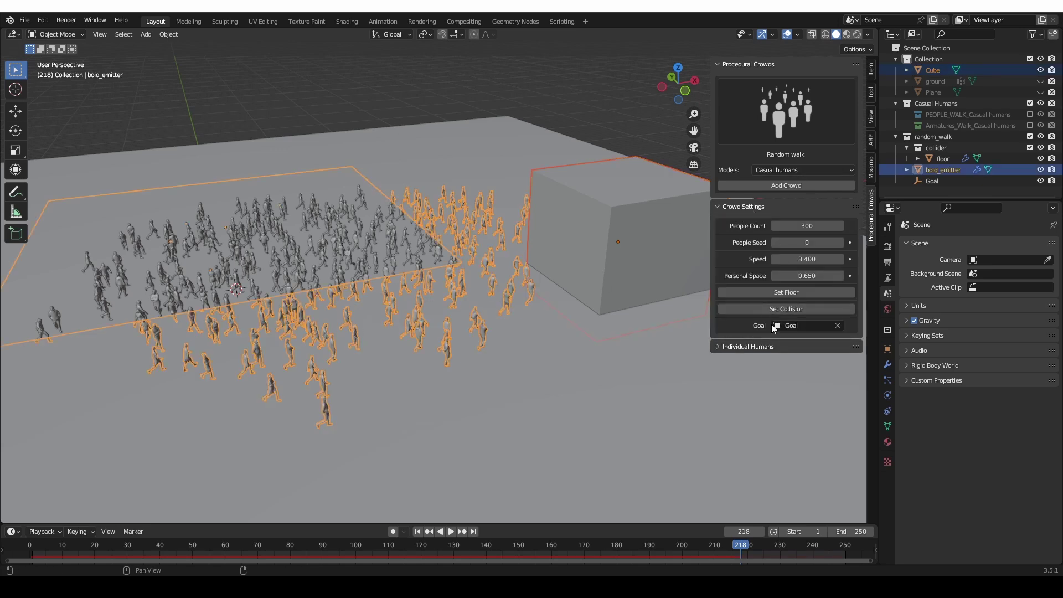
click(787, 308)
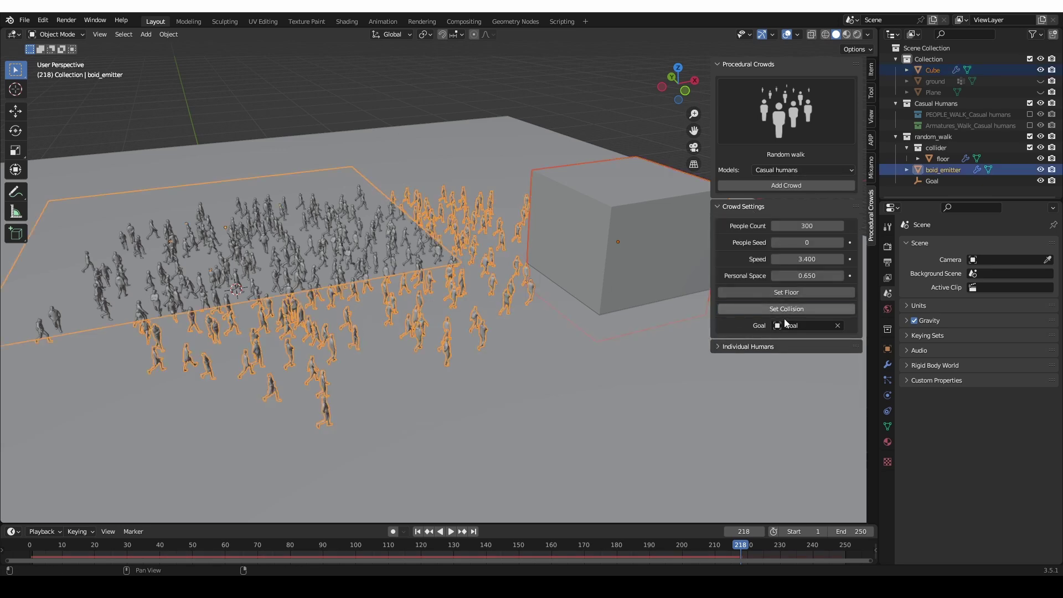
- Replay the animation from the first frame and examine how the people behave near the cube, then stop playback
click(418, 531)
middle_drag(409, 448, 501, 337)
key(space)
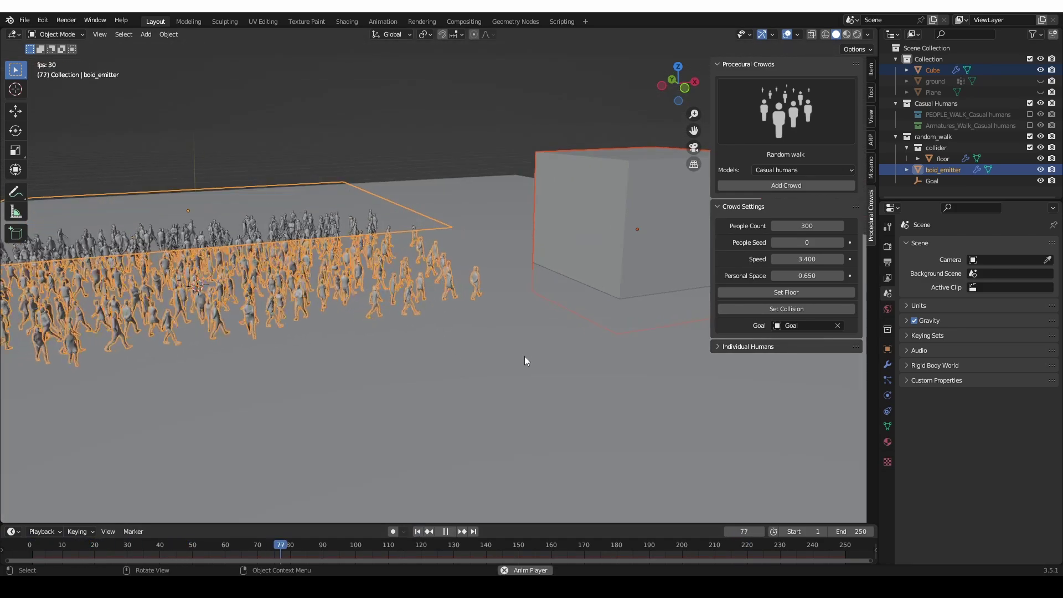
scroll(536, 299, up, 3)
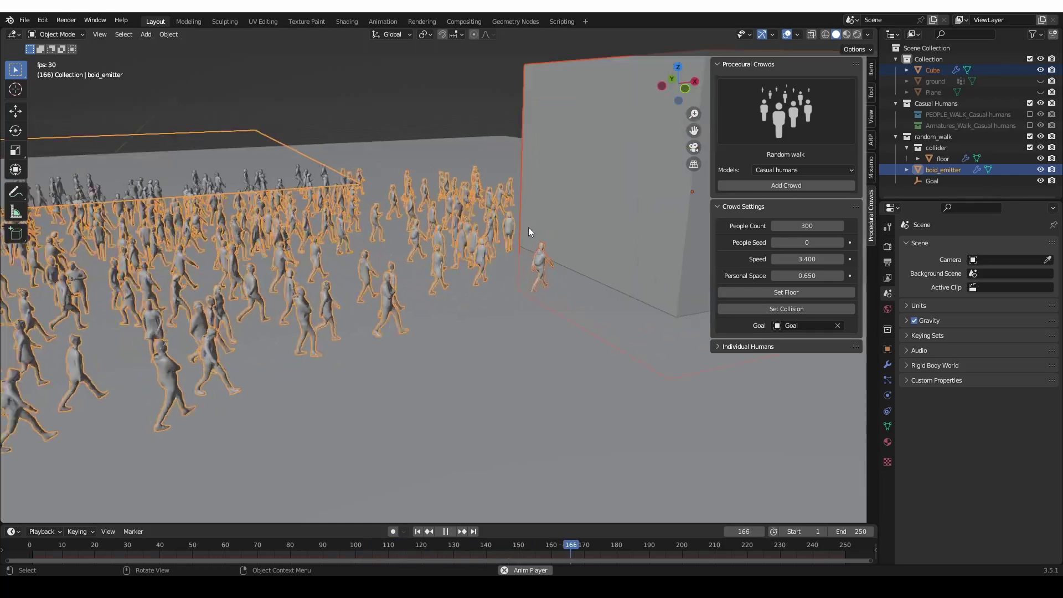
shift+middle_drag(529, 227, 515, 208)
scroll(514, 208, up, 3)
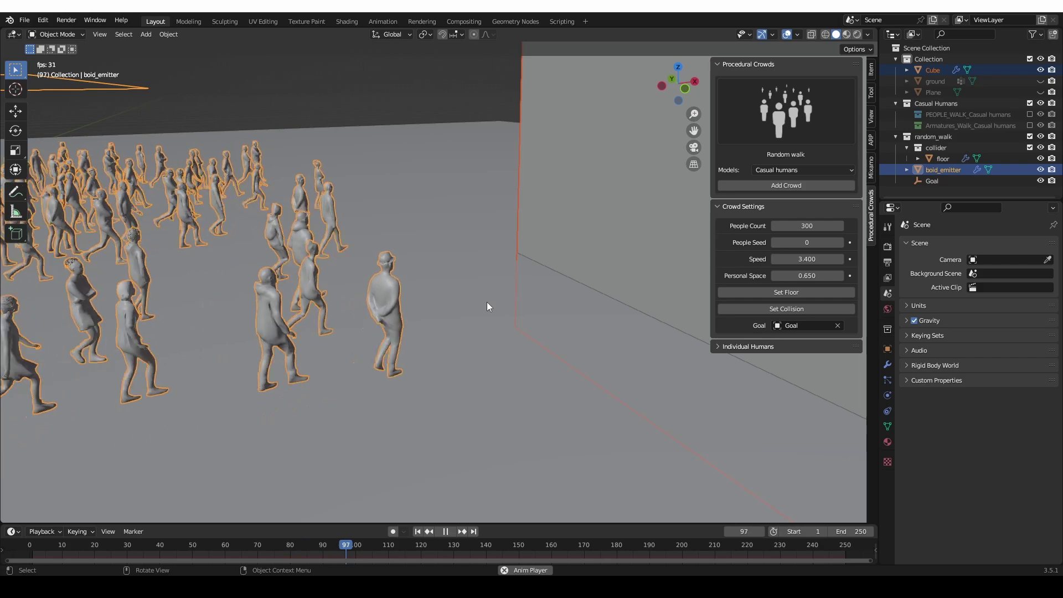
scroll(486, 271, down, 8)
middle_drag(498, 245, 565, 283)
key(space)
- Move the Goal empty horizontally across the floor, farther away from the cube
scroll(540, 227, up, 3)
click(540, 227)
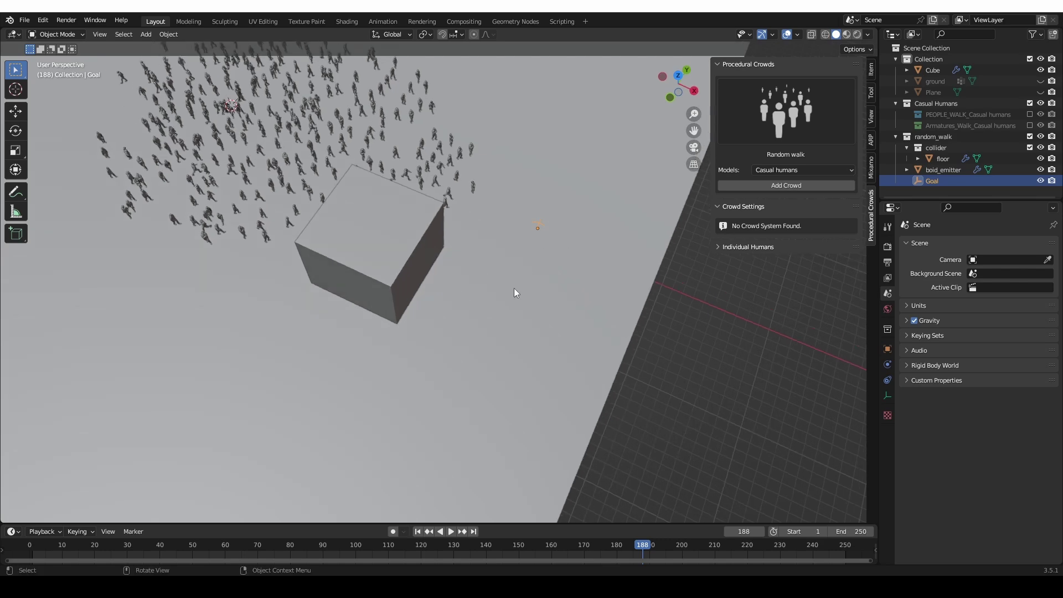
scroll(447, 266, down, 3)
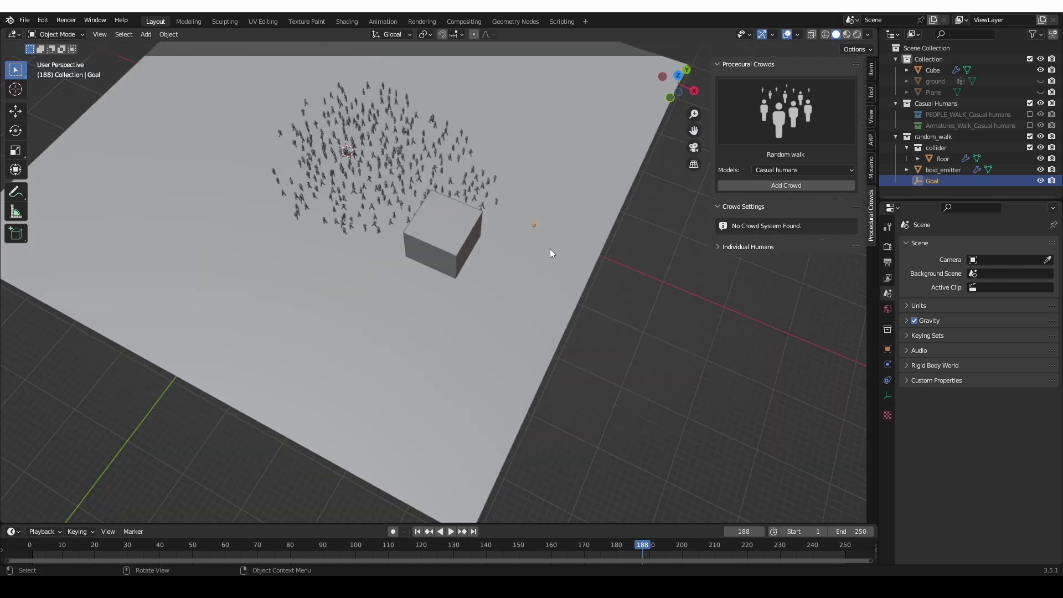
middle_drag(517, 131, 510, 216)
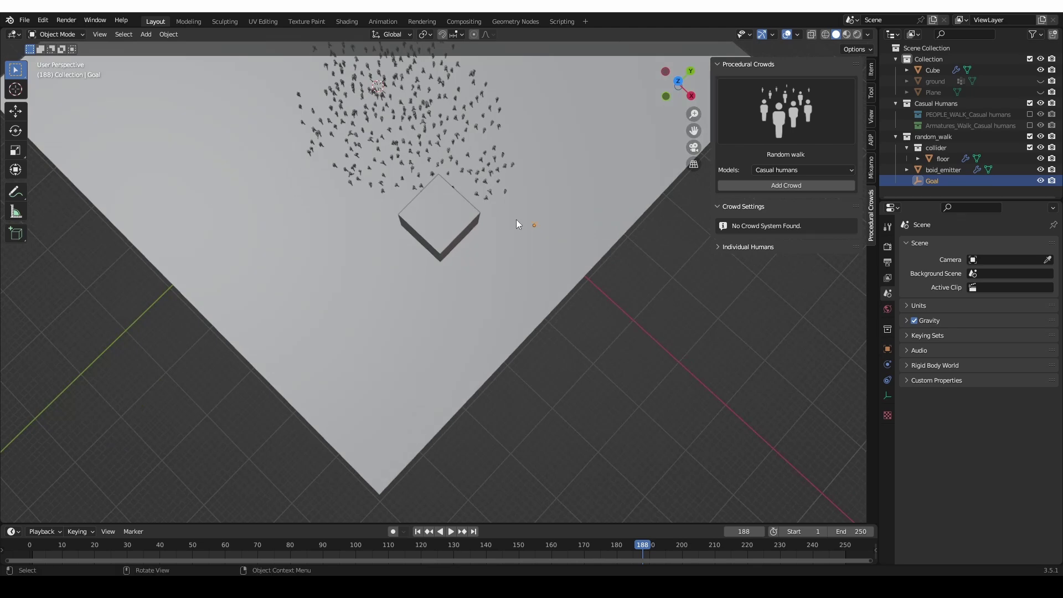
key(g)
key(shift+z)
click(581, 517)
middle_drag(555, 224, 550, 166)
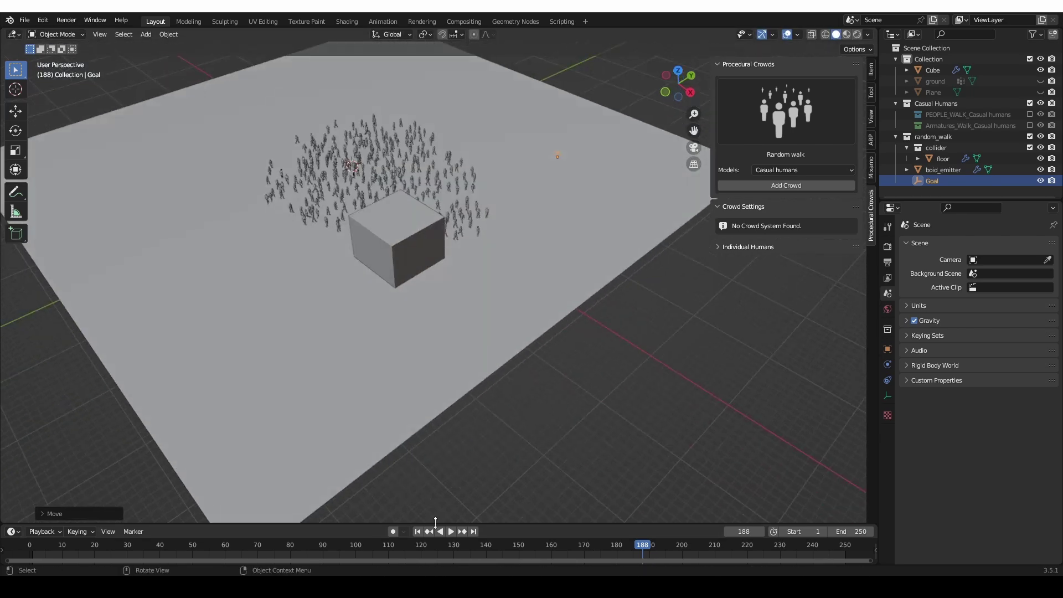
- Play the animation from the first frame to check how the crowd heads for the moved Goal
click(418, 531)
key(space)
scroll(478, 184, up, 4)
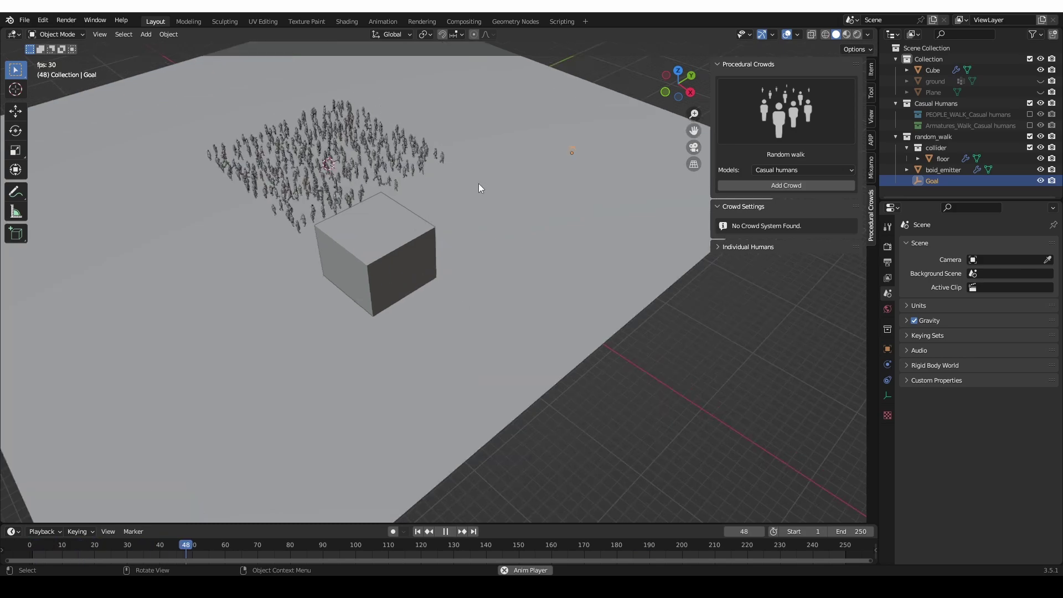
middle_drag(485, 191, 504, 244)
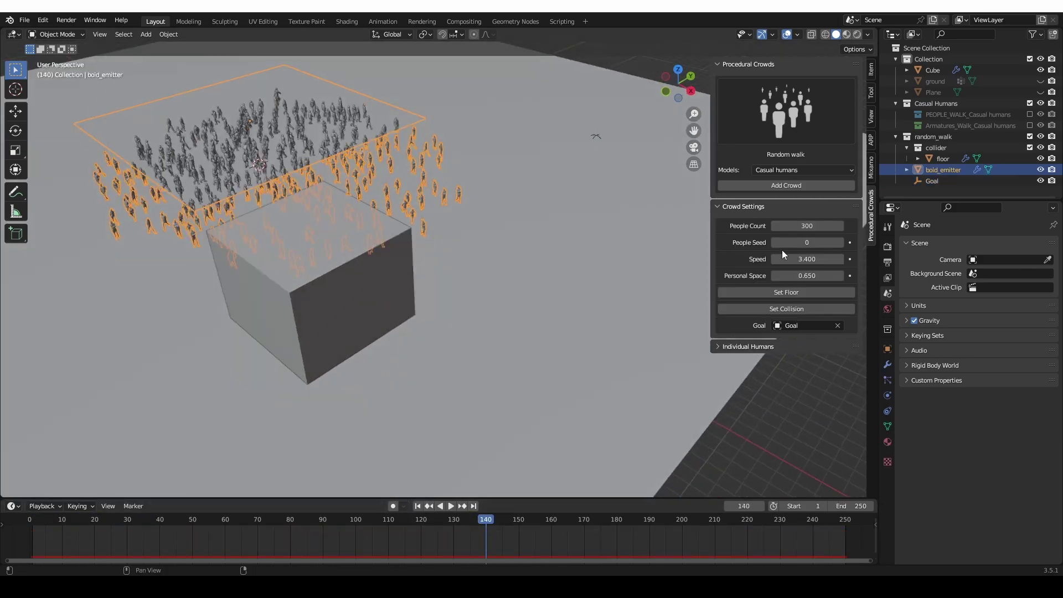
- Set the random walk crowd's People Seed to 1 and replay the animation from the first frame
click(841, 244)
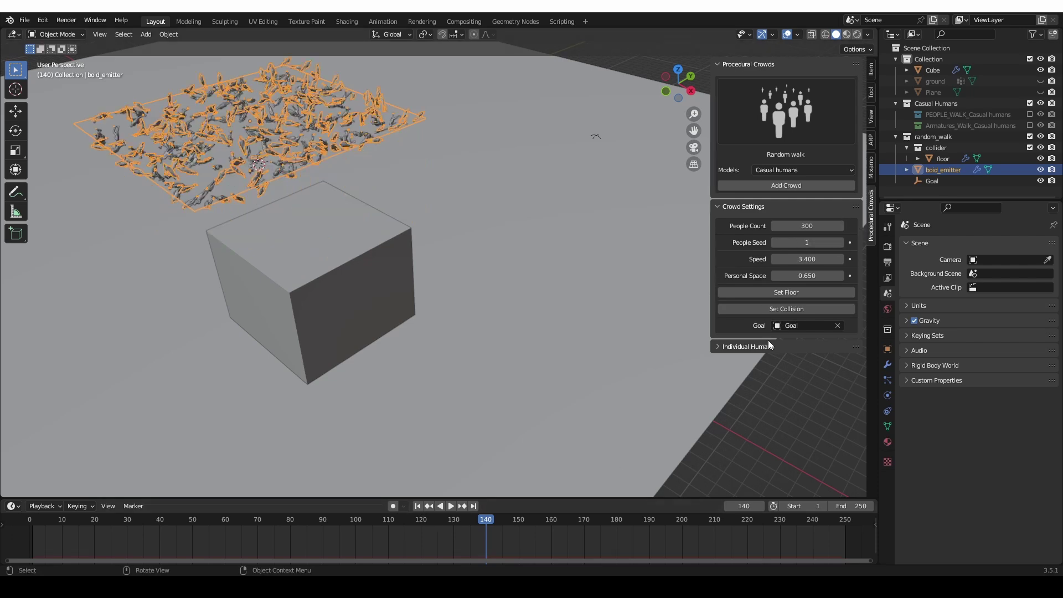
click(418, 506)
click(450, 506)
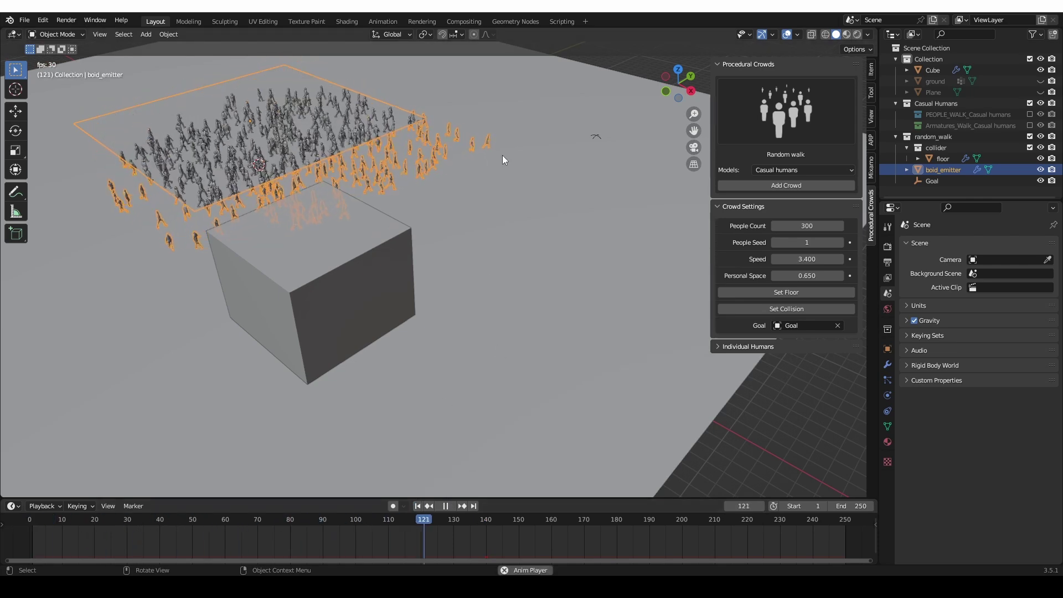
click(598, 151)
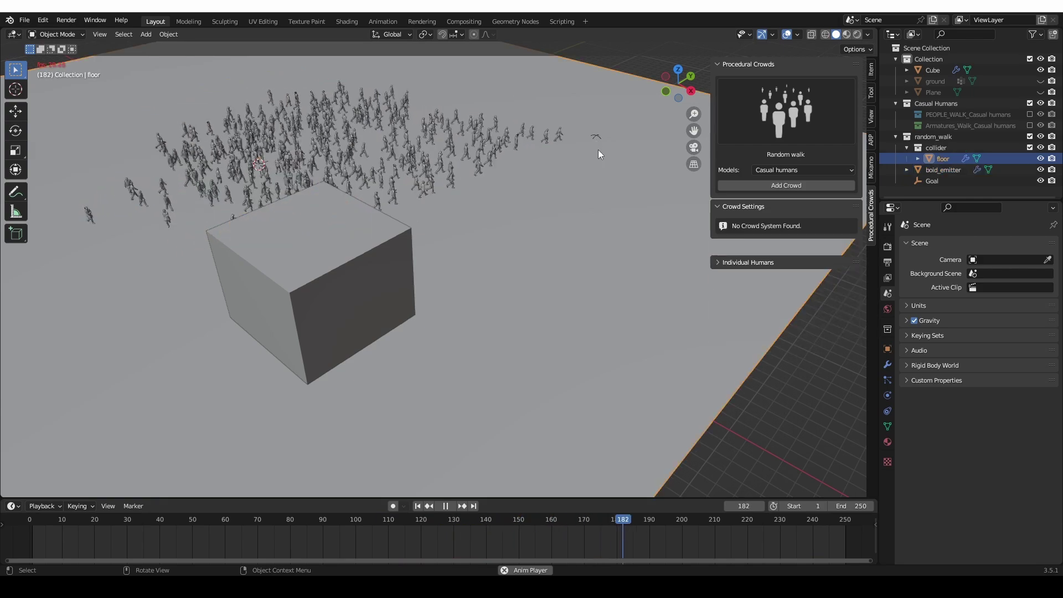
middle_drag(598, 152, 594, 165)
click(596, 122)
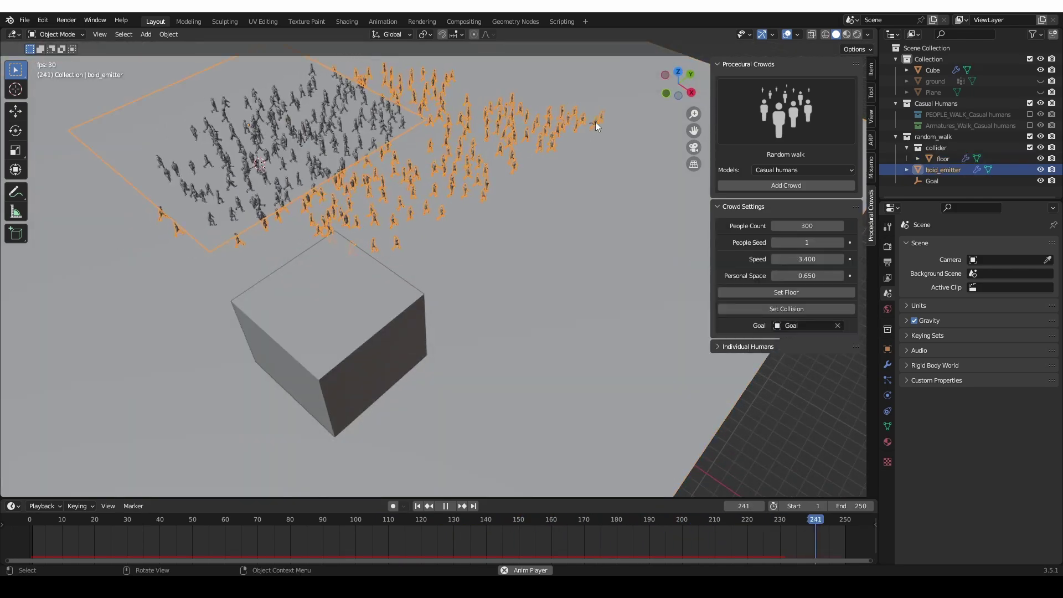
click(596, 124)
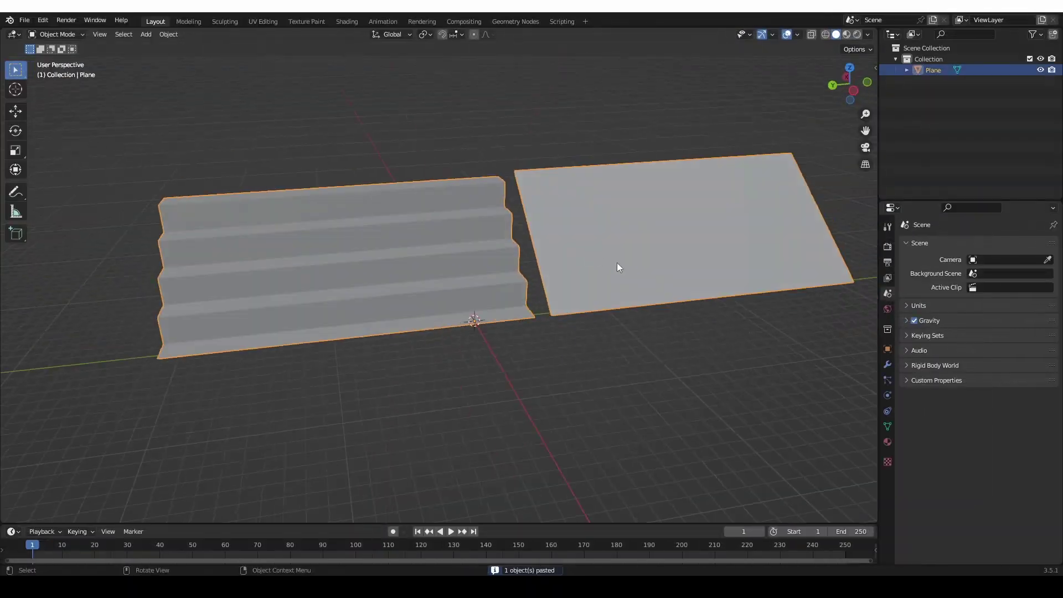
- Add a Stadium crowd with Casual humans models to the selected stand mesh and show its crowd settings
key(n)
click(871, 216)
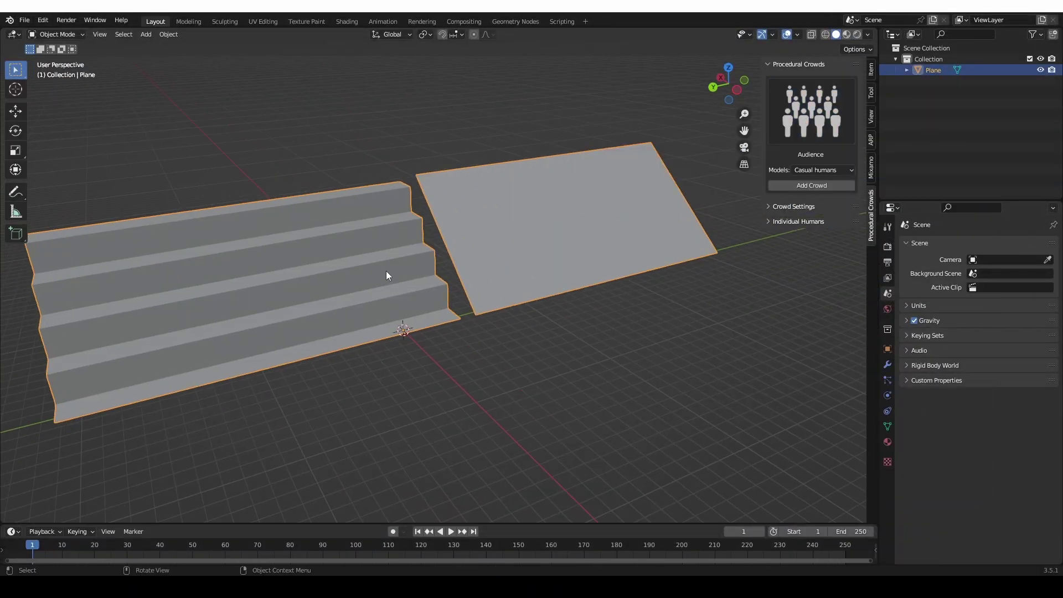
click(797, 110)
click(829, 167)
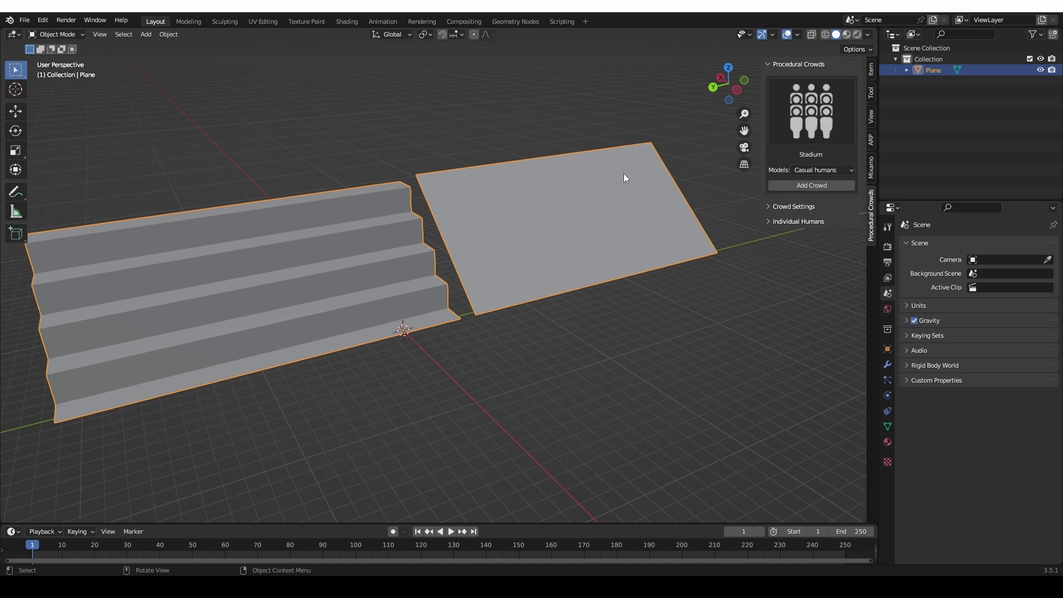
click(772, 206)
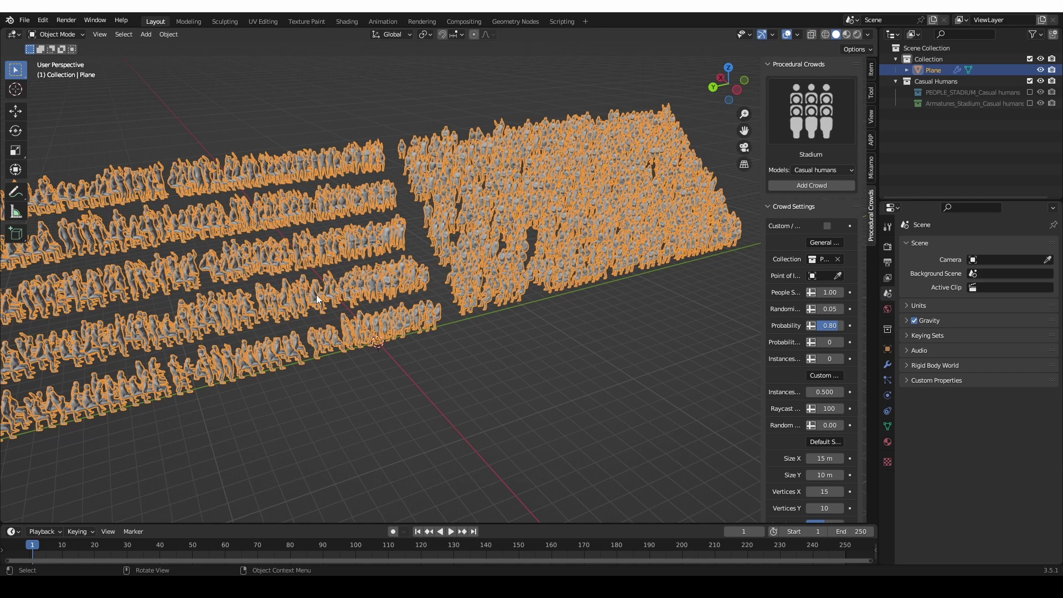
- Inspect the stadium crowd, temporarily disabling its modifier's viewport display to examine the stepped and sloped stands underneath
middle_drag(322, 288, 357, 291)
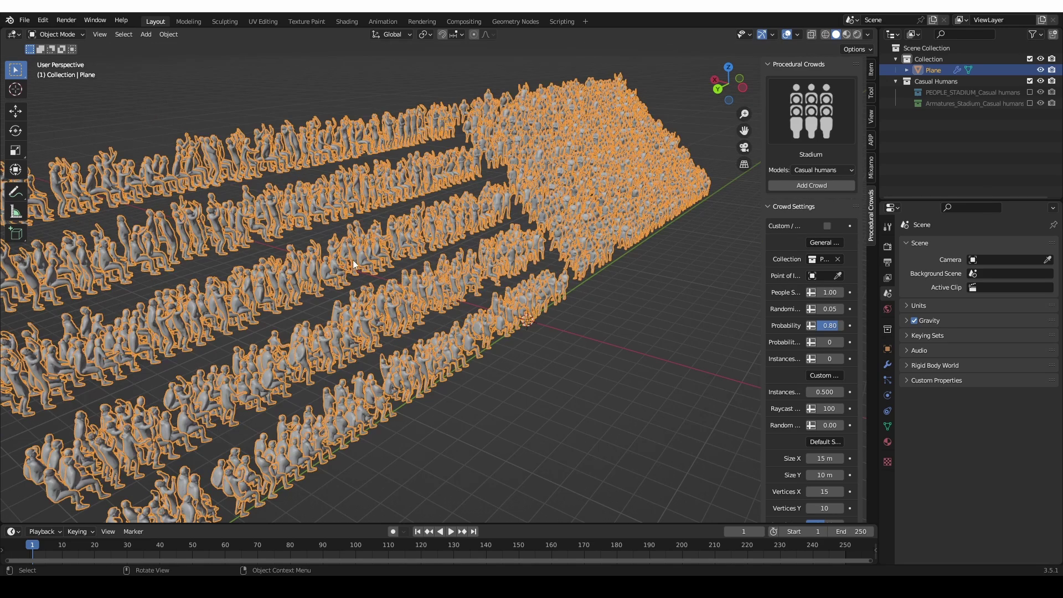
middle_drag(310, 257, 417, 251)
click(888, 364)
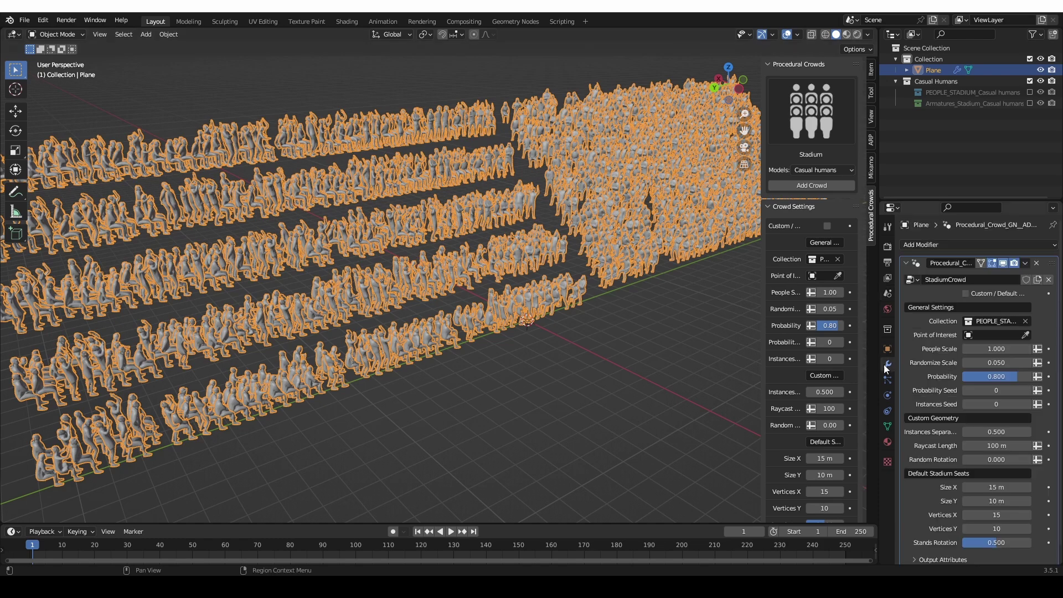
click(1002, 263)
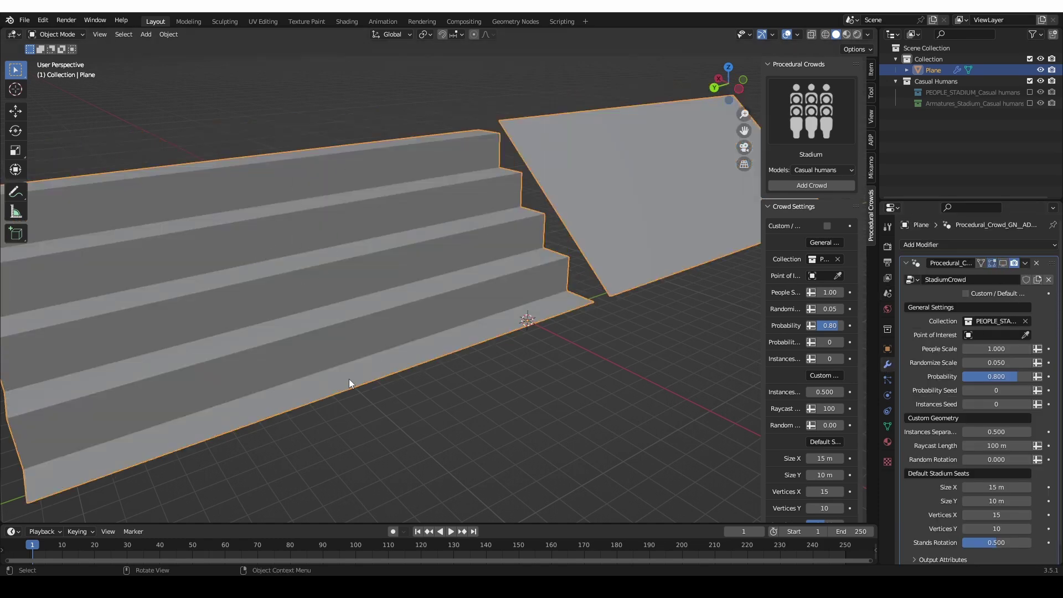
middle_drag(350, 377, 547, 403)
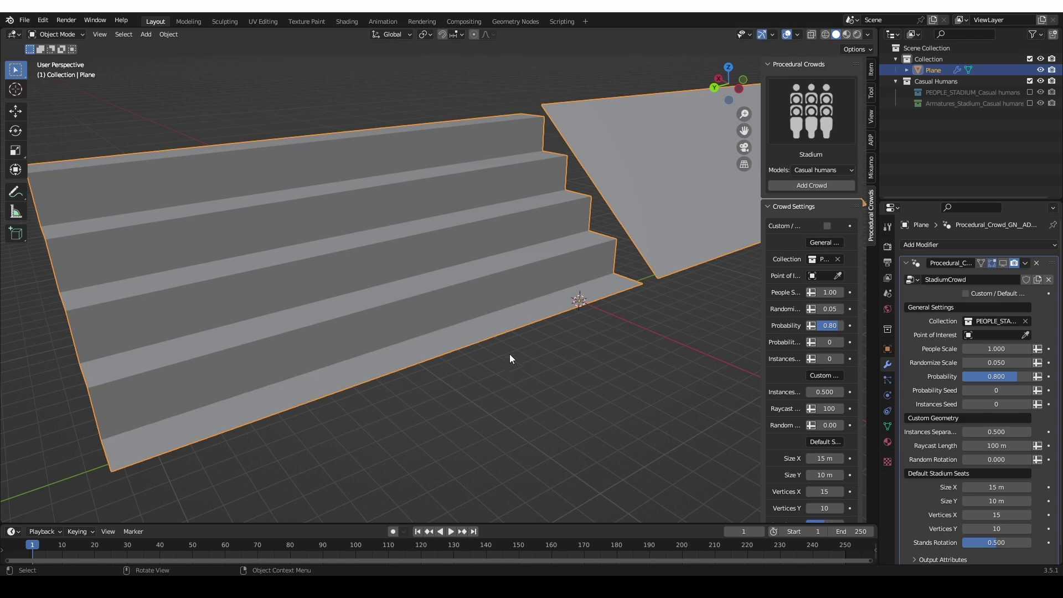
shift+middle_drag(610, 261, 347, 370)
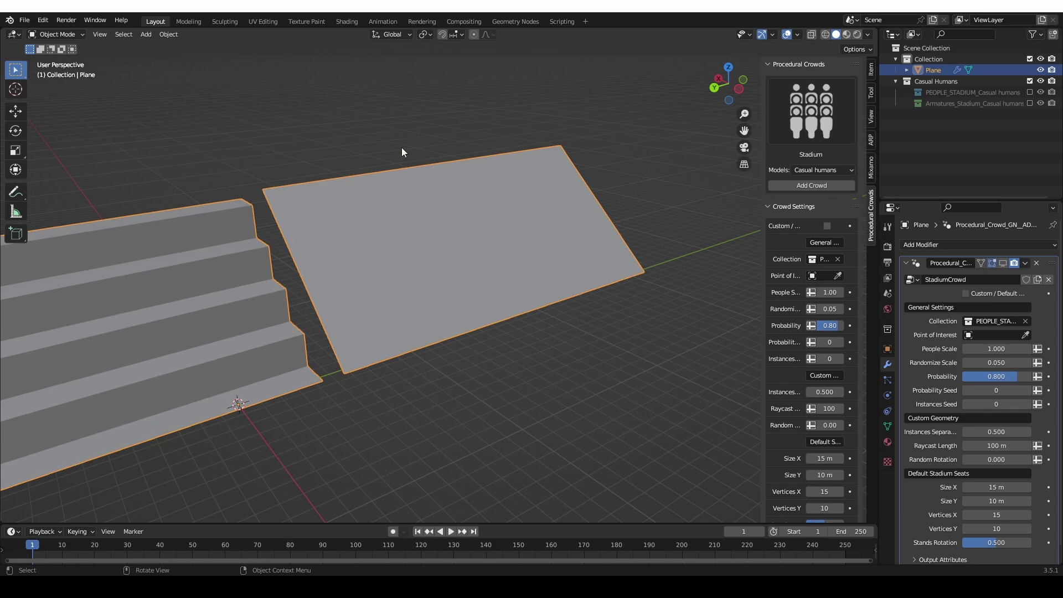
click(1003, 264)
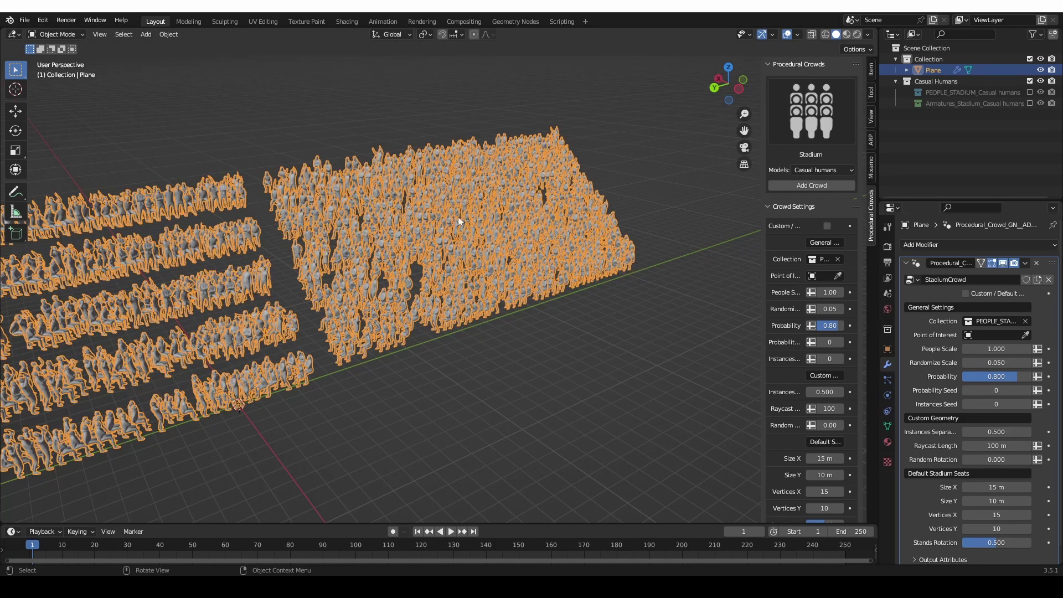
- Widen the add-on's settings area and lower the stadium crowd's Probability to 0.455
middle_drag(410, 299, 747, 340)
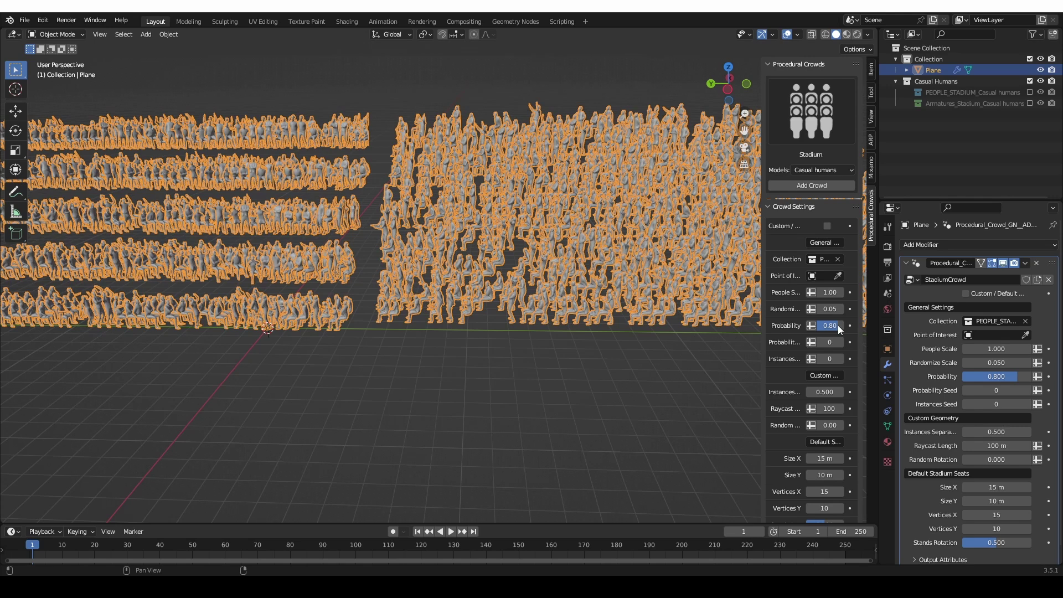
drag(762, 295, 672, 288)
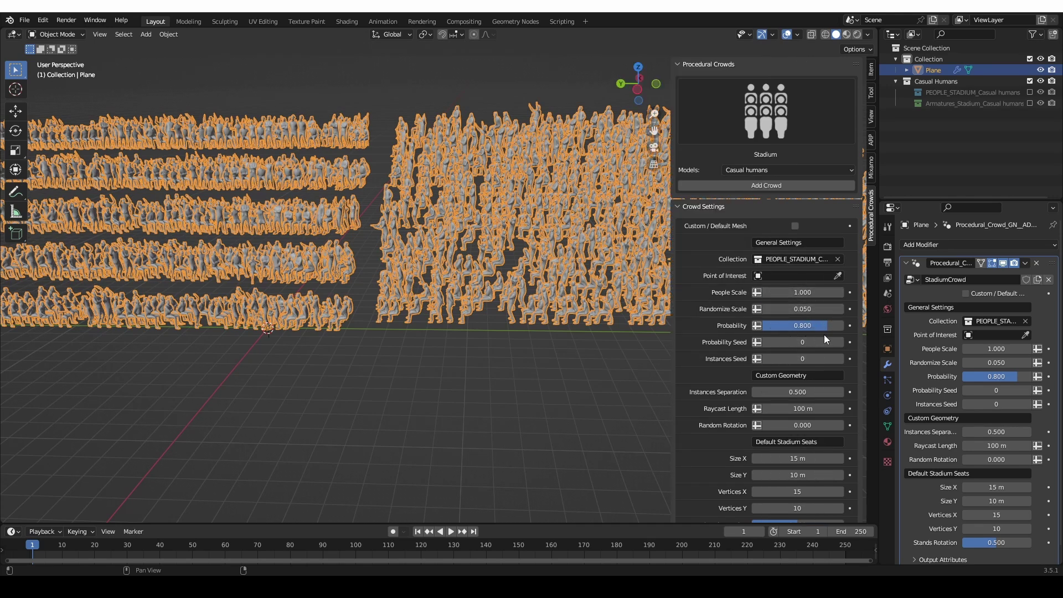
drag(819, 326, 798, 304)
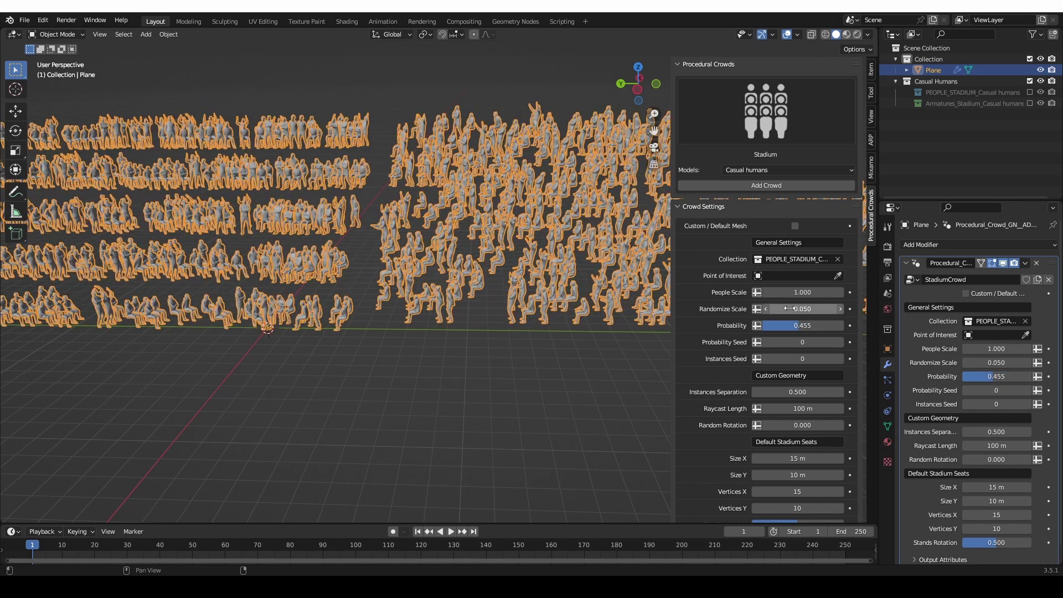
scroll(810, 396, down, 2)
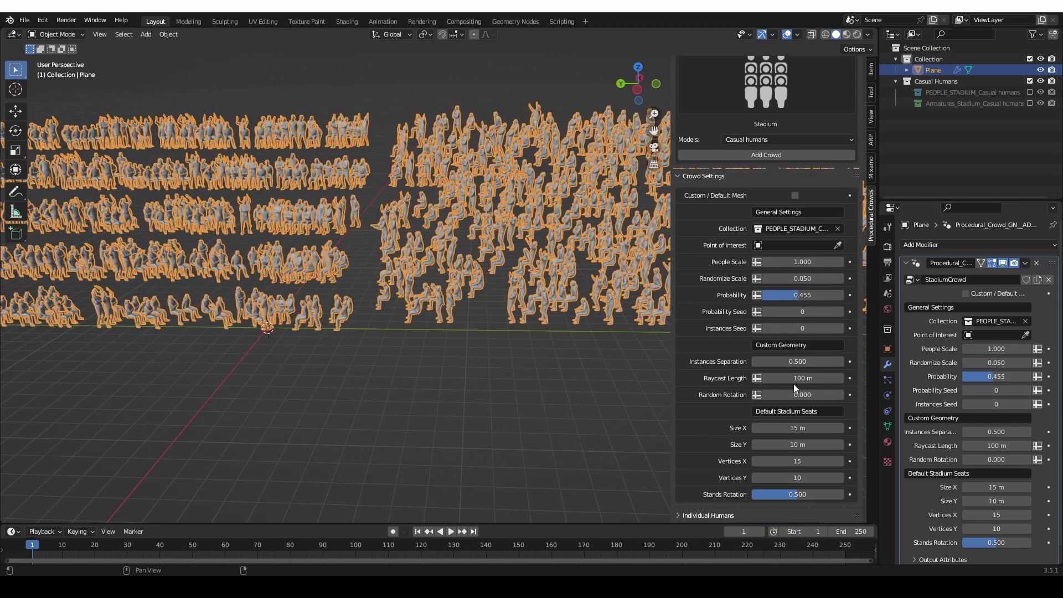
- Set the stadium crowd's Instances Separation to 1.010 and try out its Random Rotation
scroll(647, 452, down, 1)
middle_drag(646, 452, 658, 448)
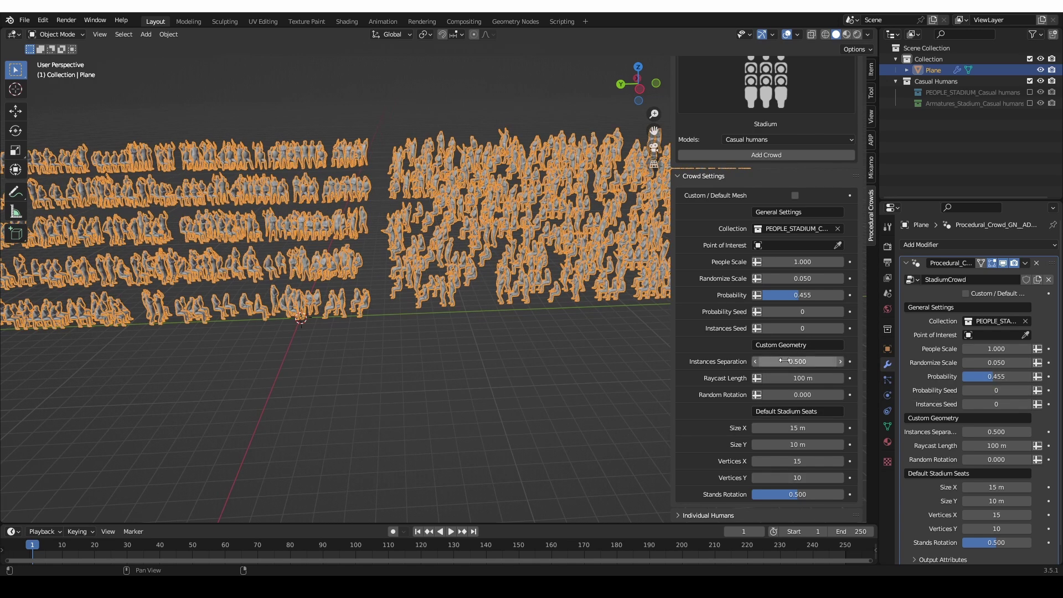
drag(784, 361, 828, 361)
drag(792, 393, 819, 394)
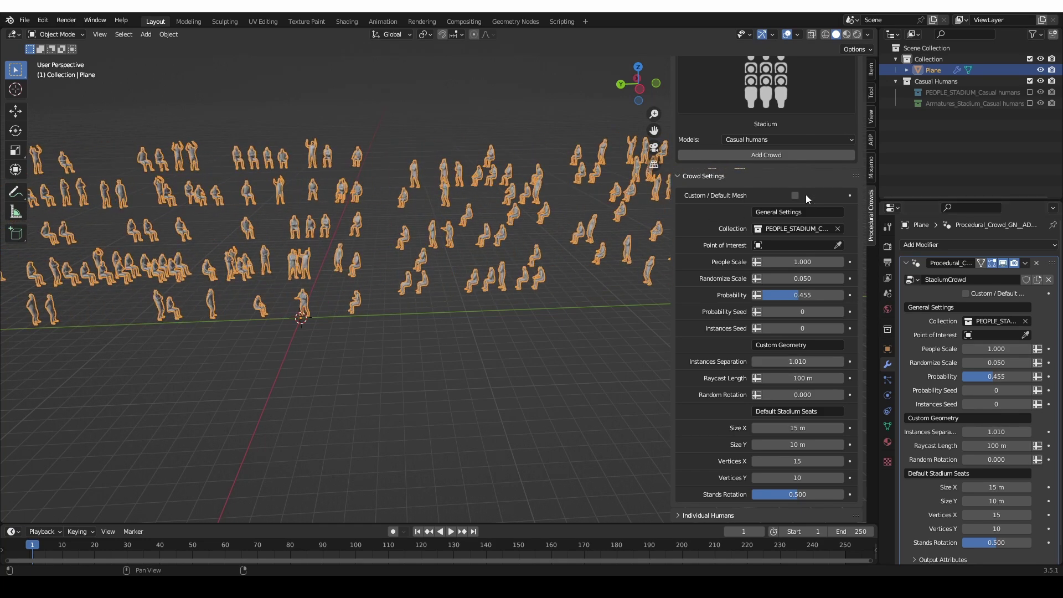
- Switch the stadium crowd to the default mesh, size its seats 19.8 m by 12.5 m with 64 by 24 vertices, and raise Stands Rotation
click(795, 195)
middle_drag(553, 443, 233, 241)
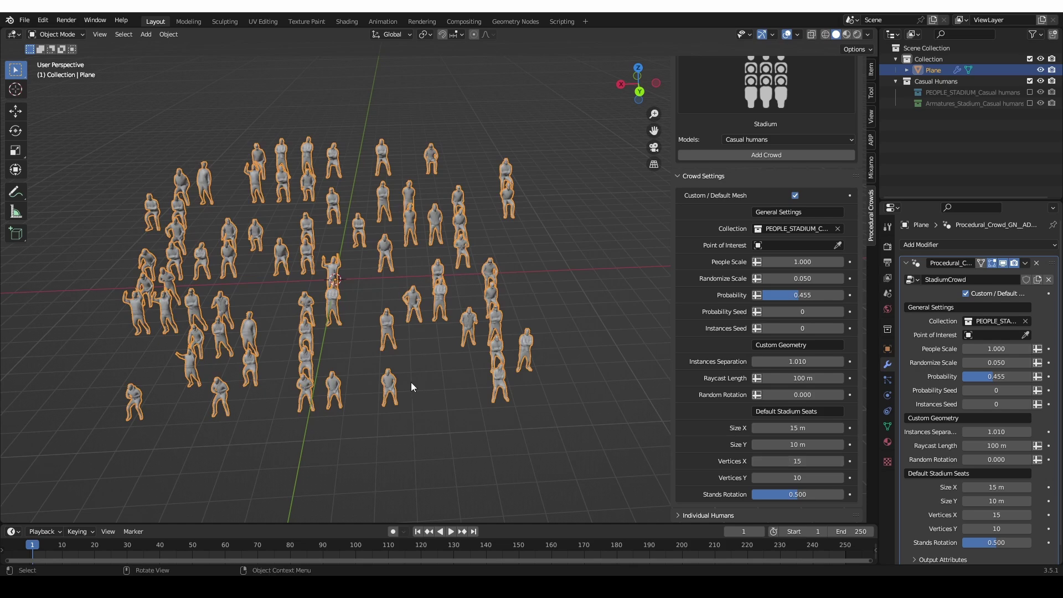
middle_drag(124, 240, 122, 238)
middle_drag(503, 384, 488, 360)
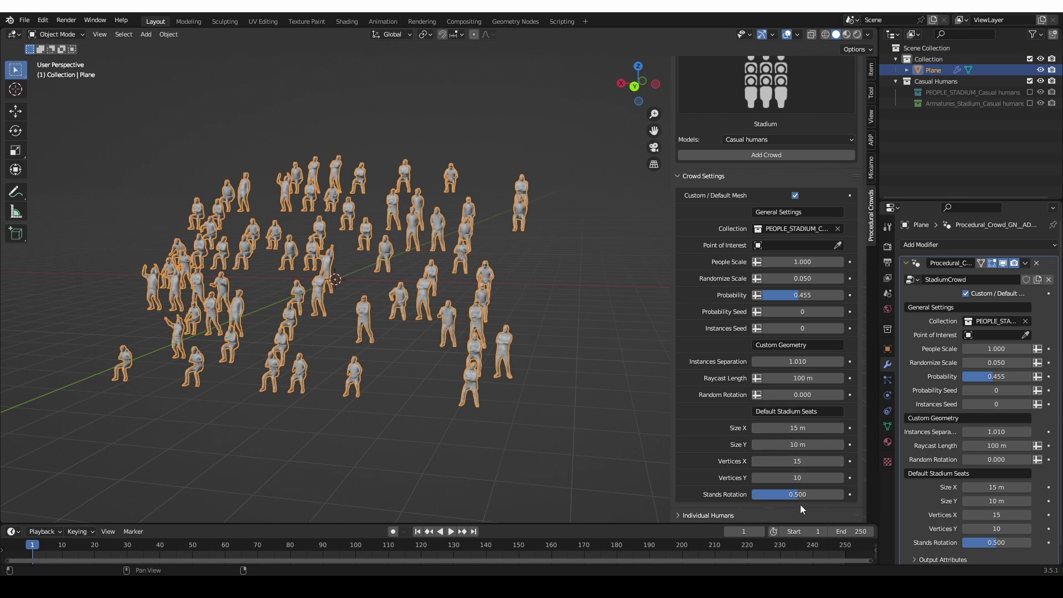
drag(785, 434, 793, 477)
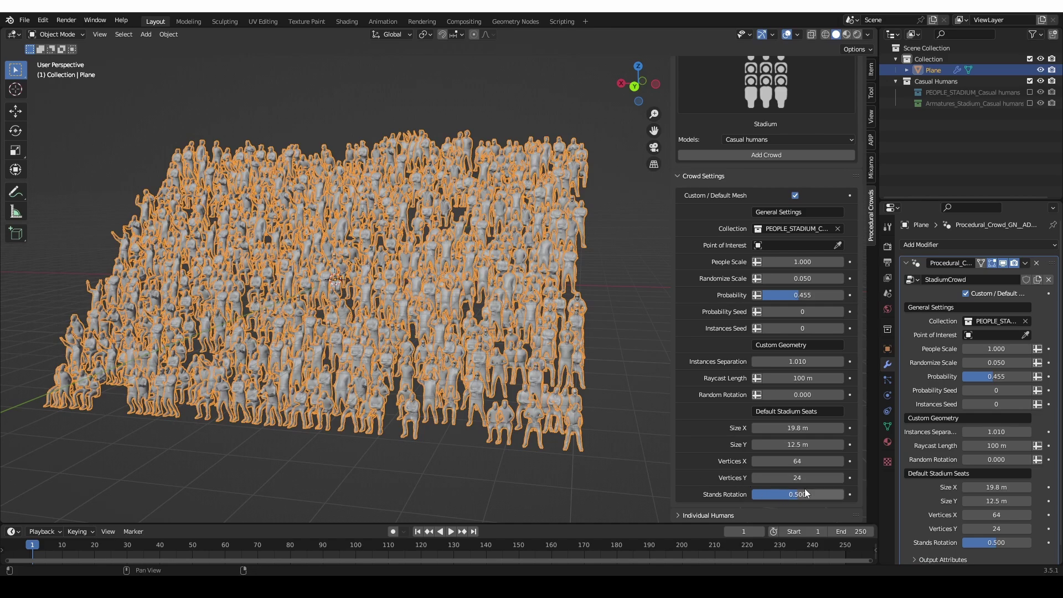
drag(797, 494, 835, 494)
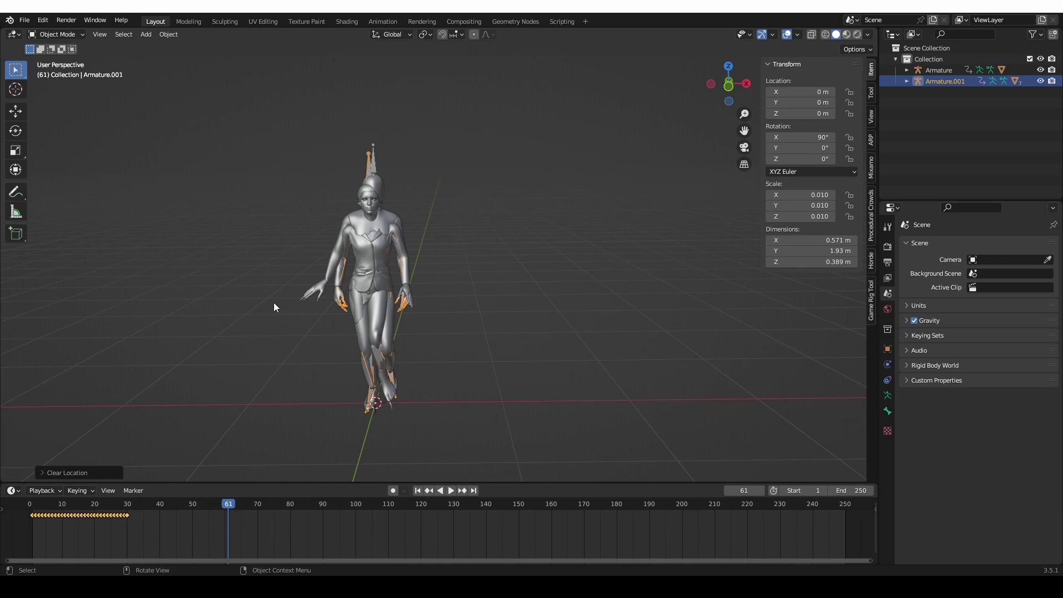
- Play the two overlapping characters' animation and move the mannequin's armature about 0.96 m along the X axis, beside the female character
key(shift+Left)
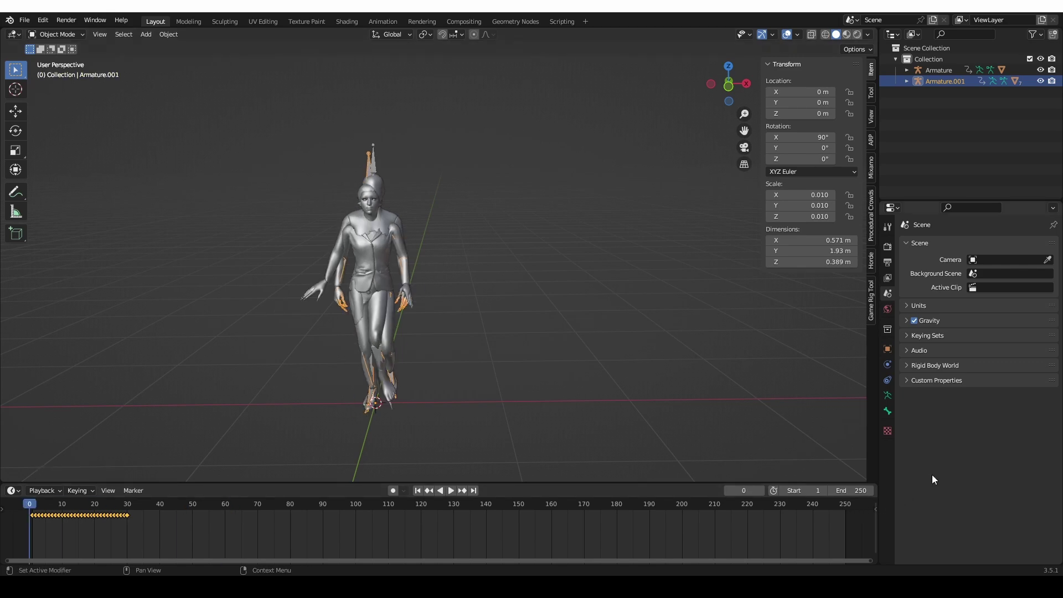
key(space)
key(space)
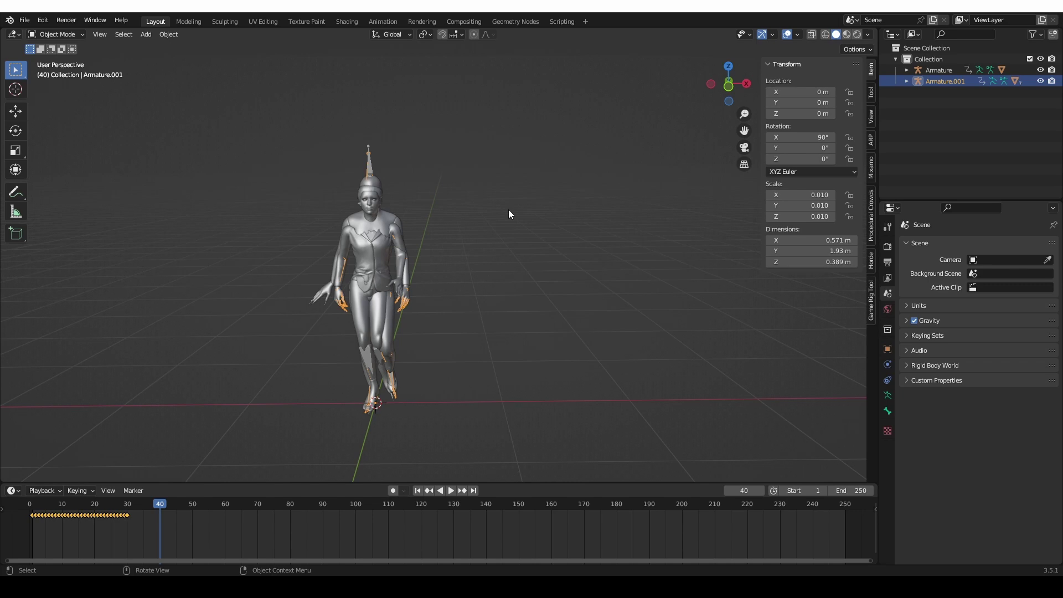
click(369, 166)
key(g)
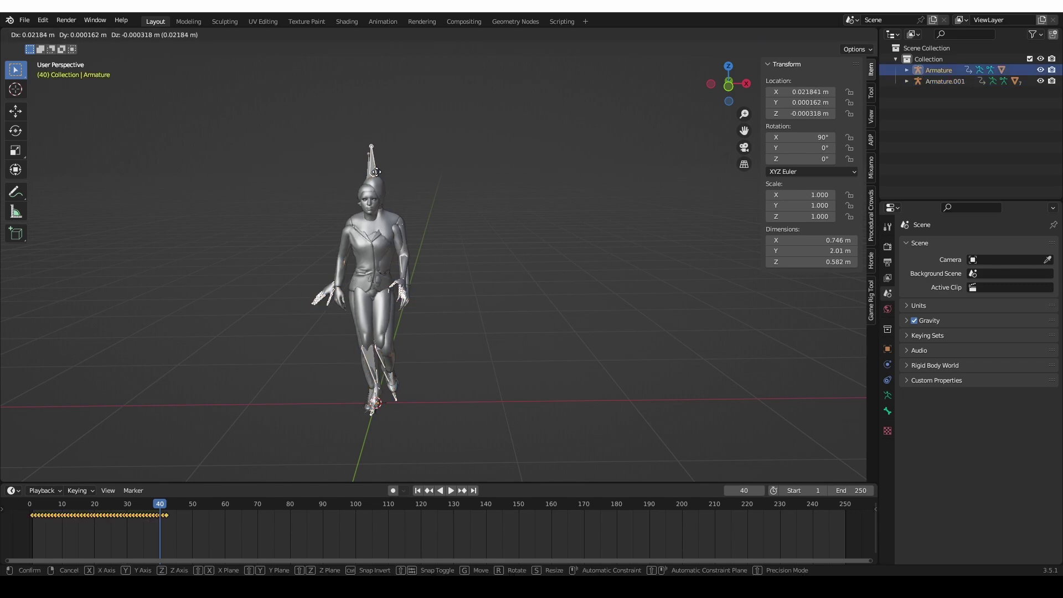
key(x)
click(500, 188)
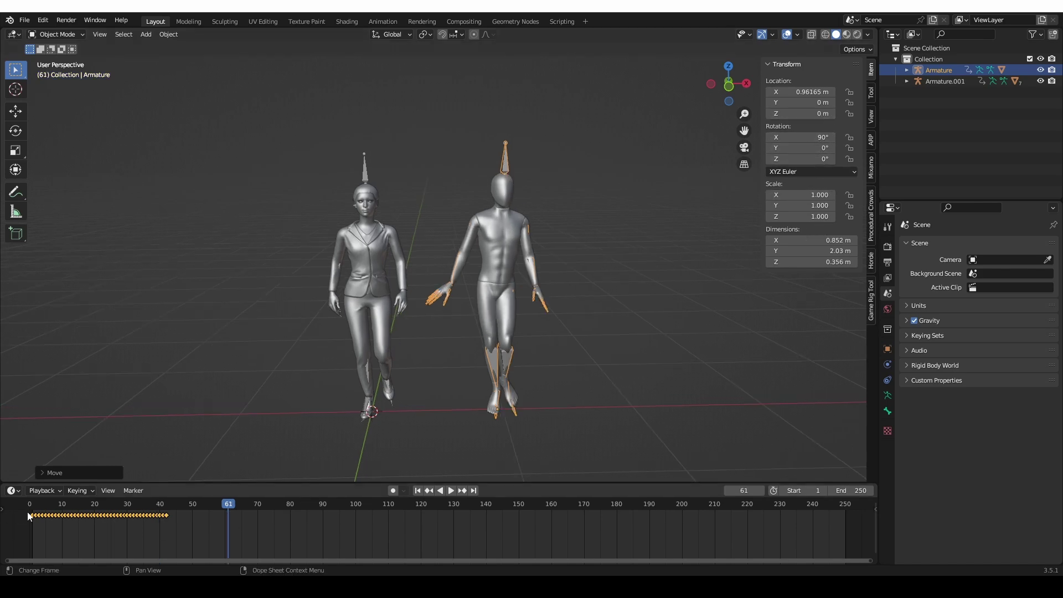
- Scrub the walk animations and check the transforms of the female character's separate meshes
drag(29, 517, 117, 525)
click(364, 244)
click(363, 203)
click(360, 260)
click(357, 318)
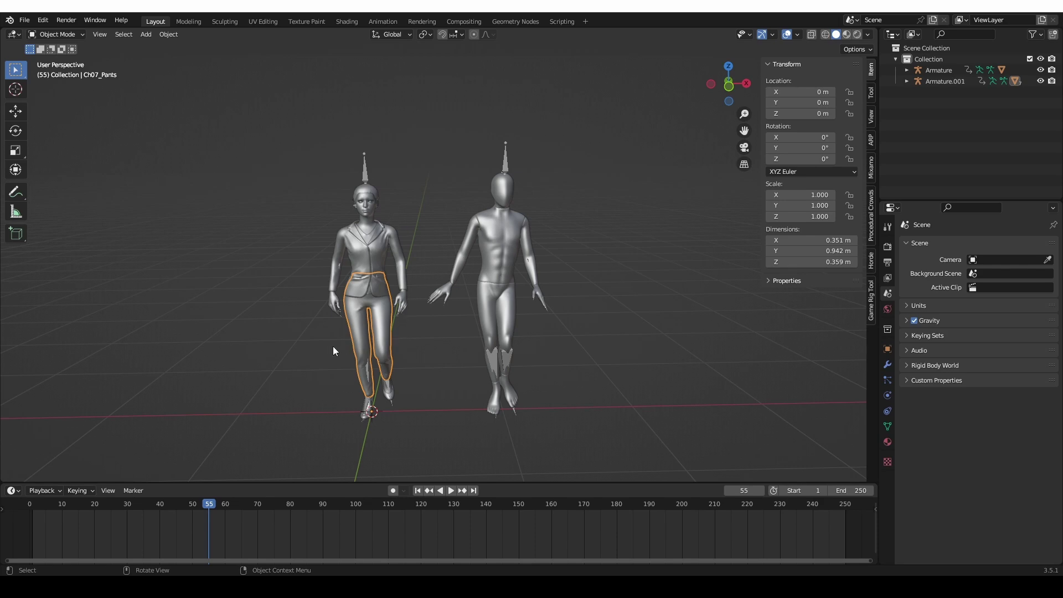
- Select both characters with their rigs, apply their rotation and scrub the animation to check it
drag(271, 109, 601, 454)
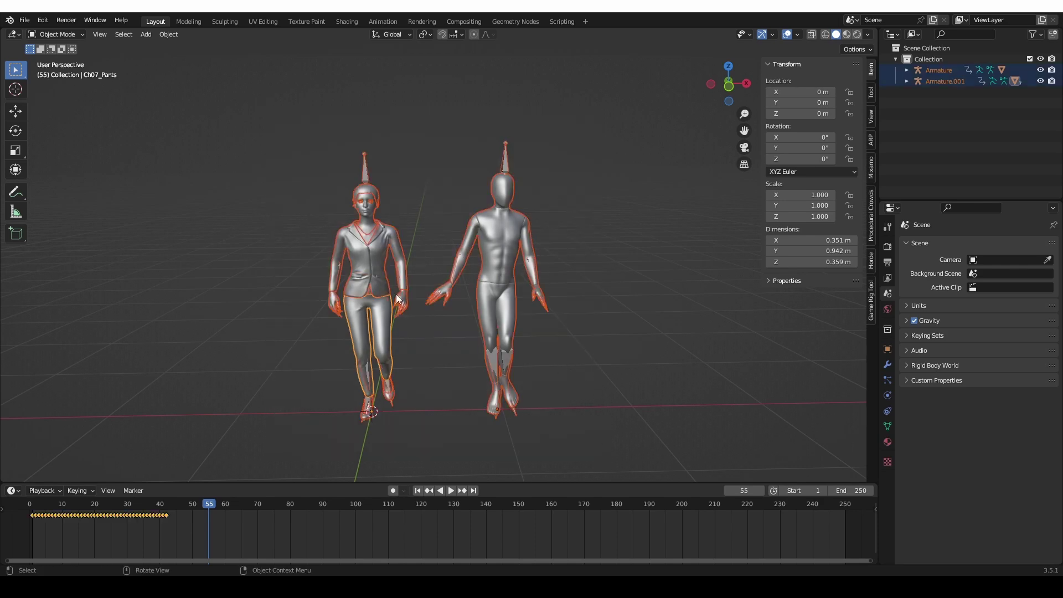
key(ctrl+a)
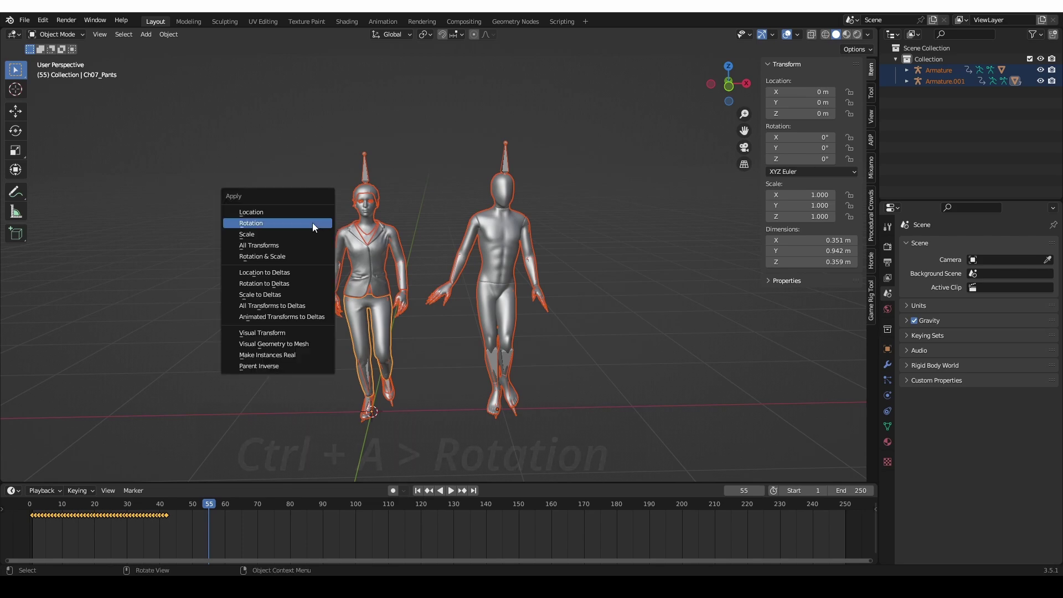
click(284, 223)
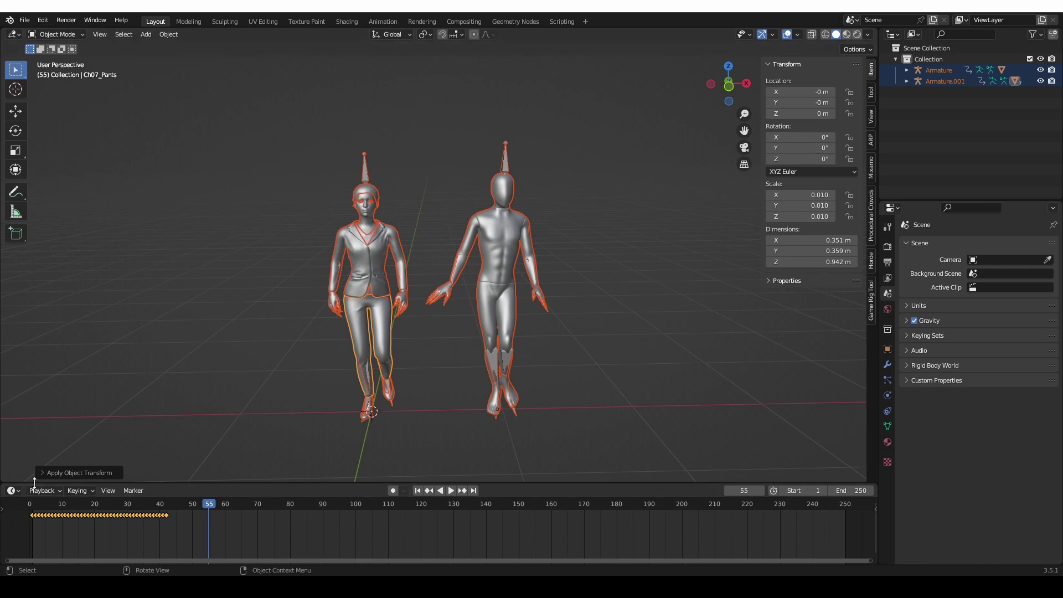
drag(36, 510, 117, 510)
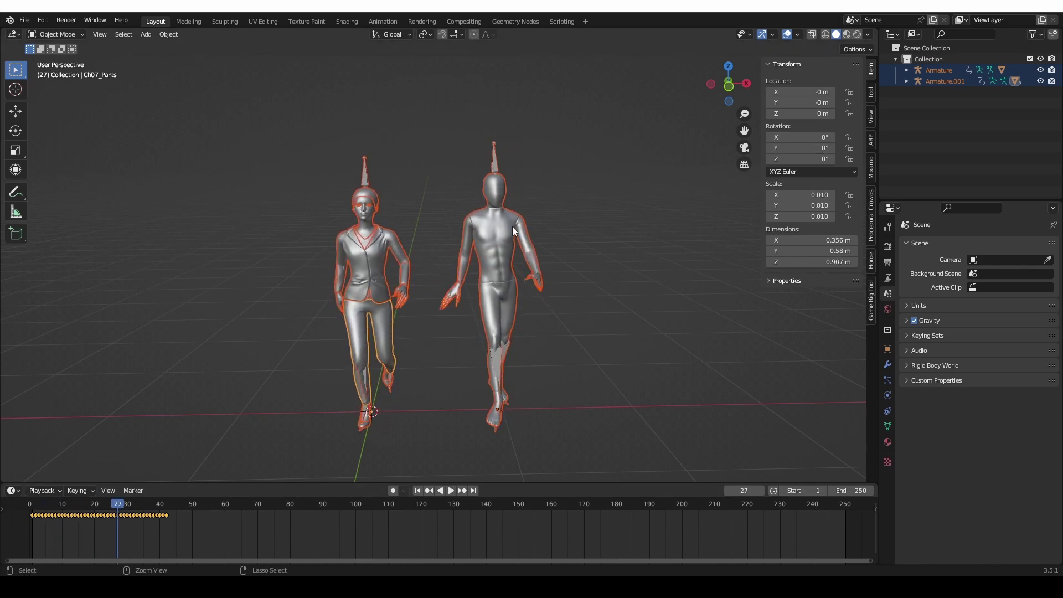
- Try to apply the scale of both animated characters with Blender's standard Apply command and examine the walk animation
key(ctrl+a)
click(480, 248)
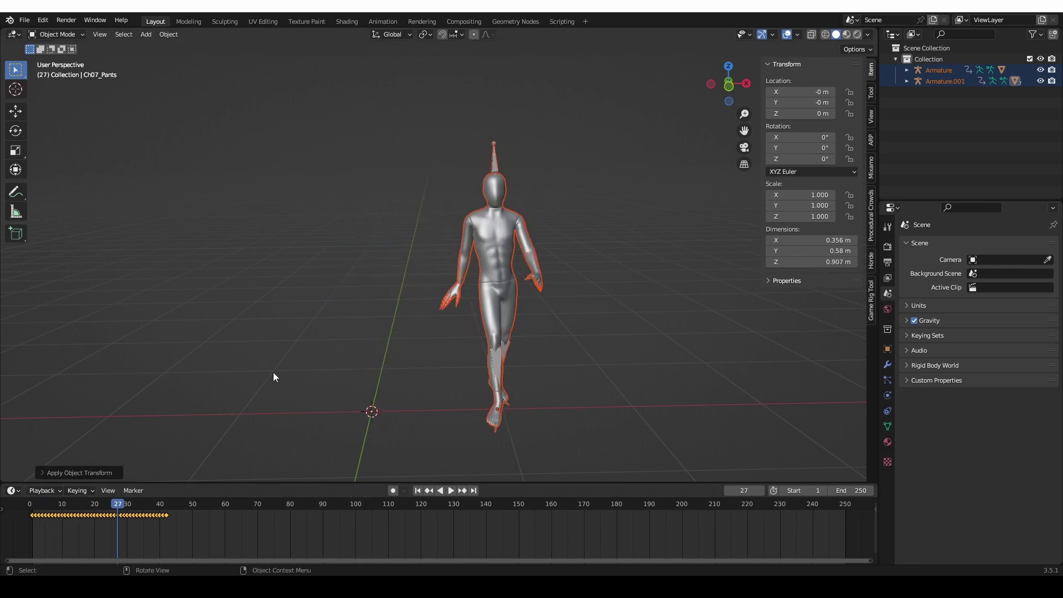
scroll(351, 299, down, 10)
middle_drag(351, 299, 336, 320)
scroll(335, 415, up, 4)
drag(76, 508, 2, 515)
middle_drag(462, 261, 496, 281)
key(ctrl+a)
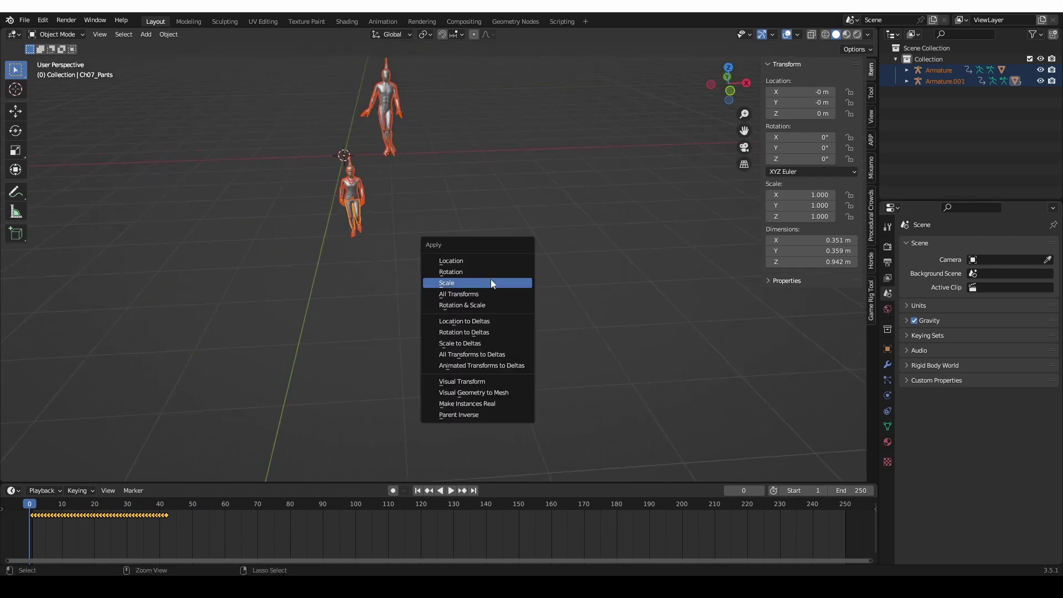
- Undo the scale application on both characters and return to a close view of them
key(ctrl+z)
key(ctrl+z)
scroll(387, 222, up, 4)
shift+middle_drag(379, 245, 384, 302)
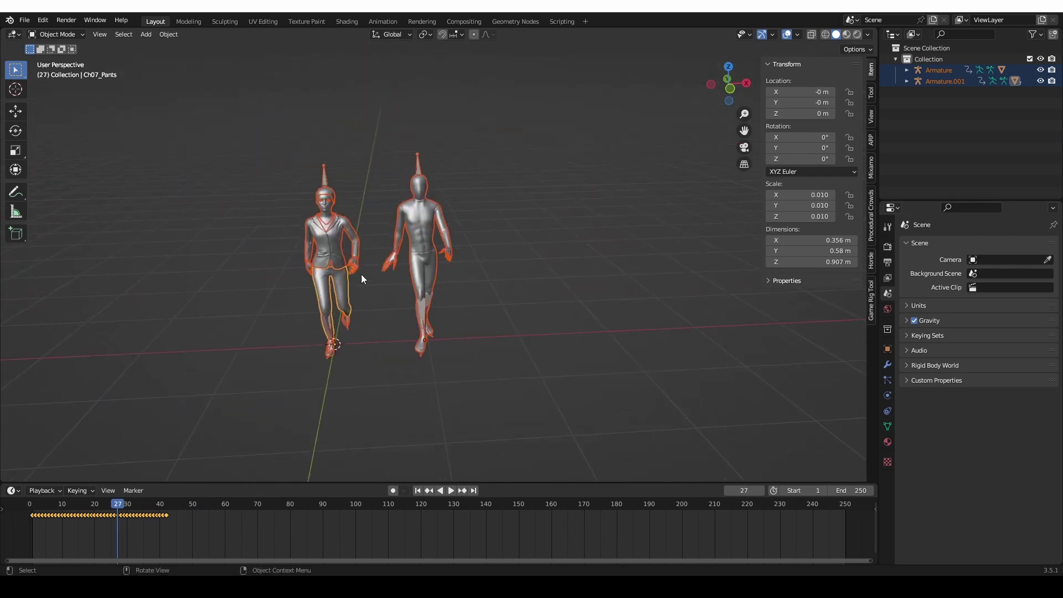
scroll(382, 271, up, 3)
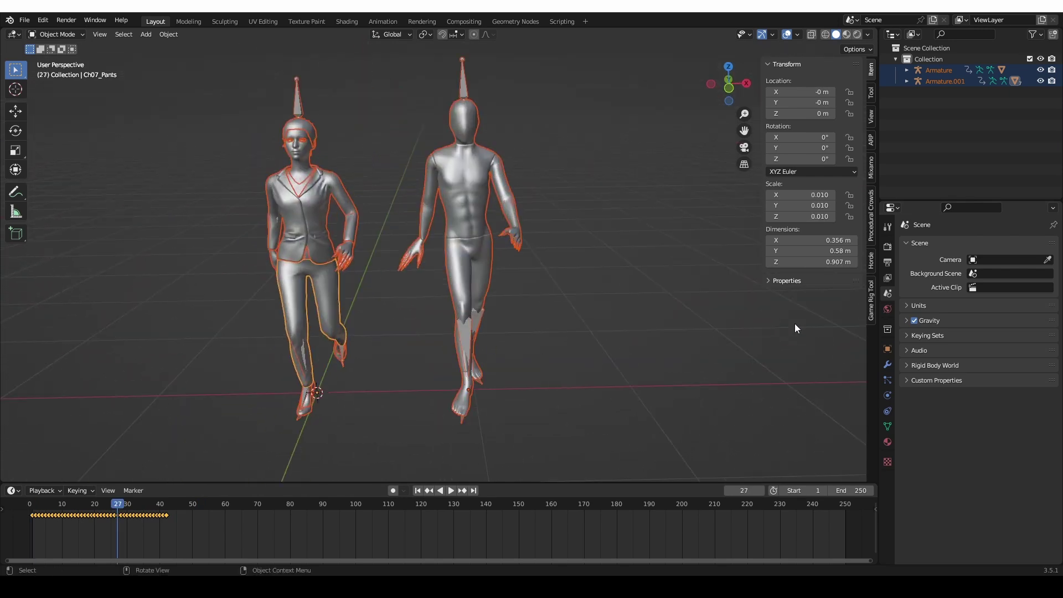
- Run Game Rig Tools' Apply Armature Scale on the selected characters, including all actions in NLA
click(869, 302)
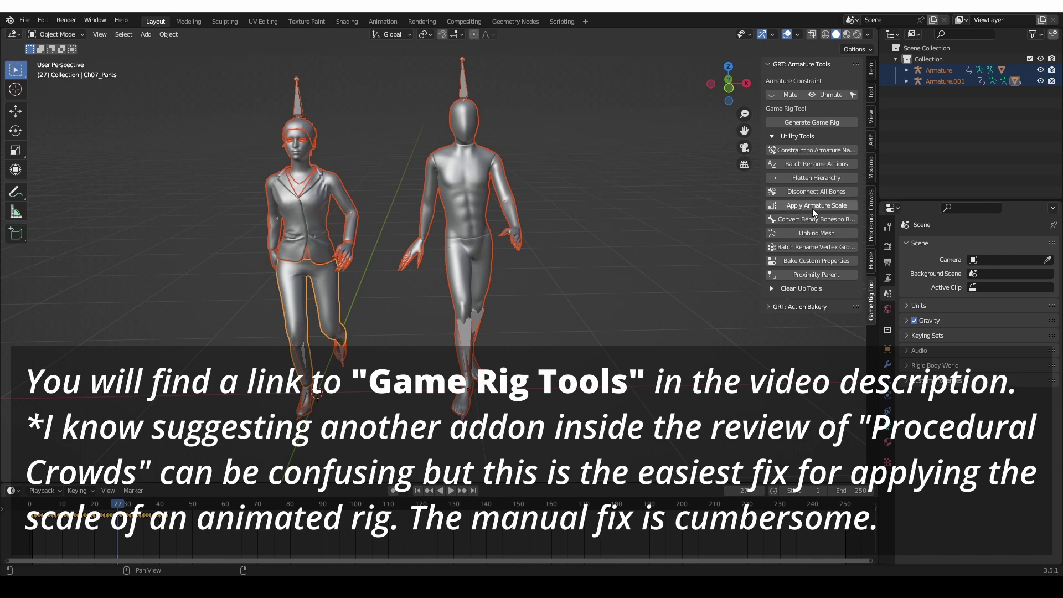
click(832, 205)
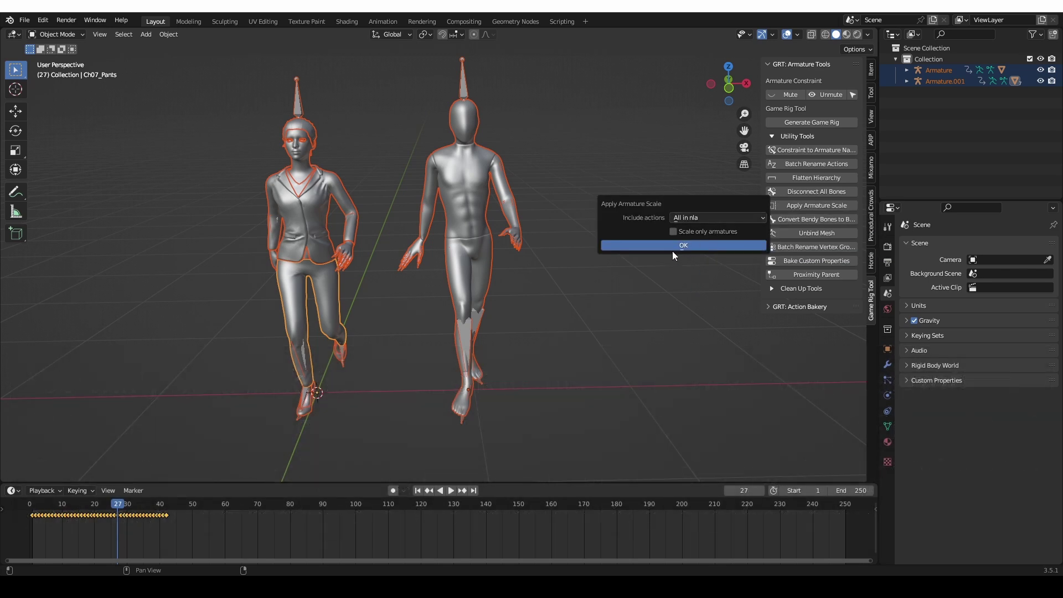
click(671, 248)
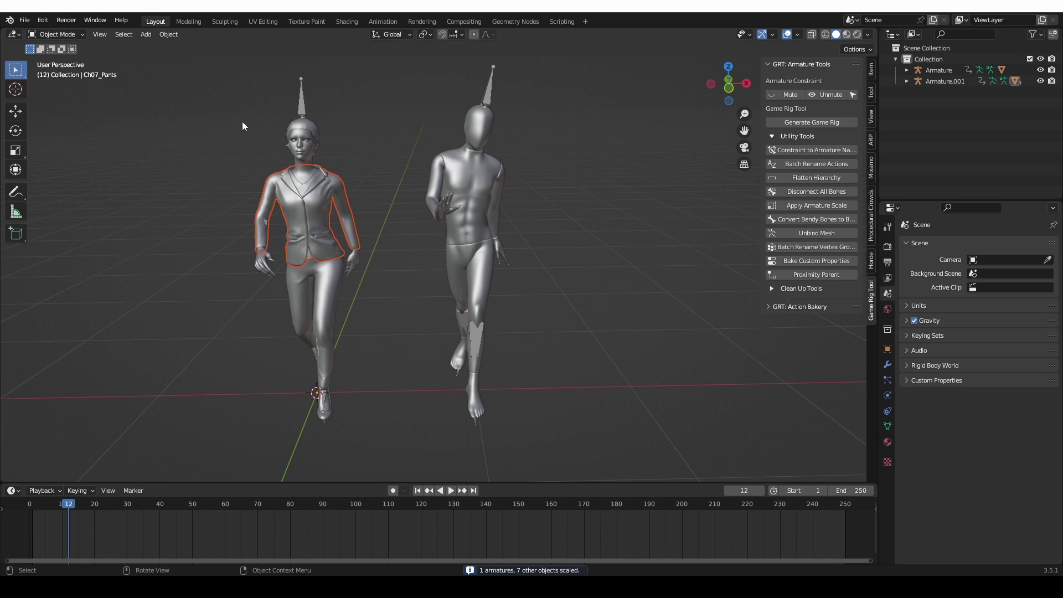
- Check the scale values of the female character's armature and meshes
click(302, 103)
click(872, 71)
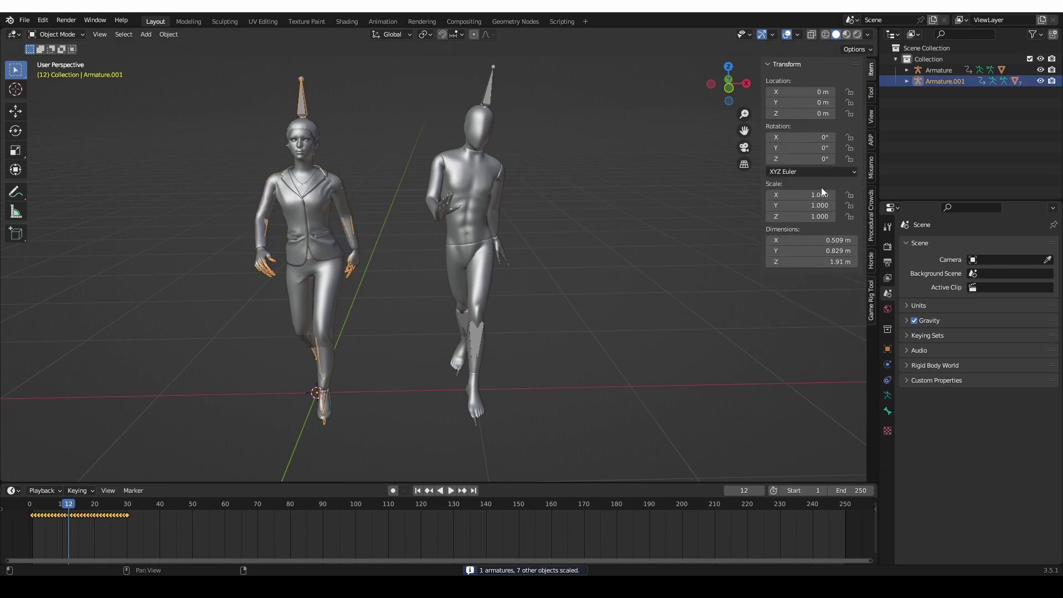
click(305, 255)
click(300, 145)
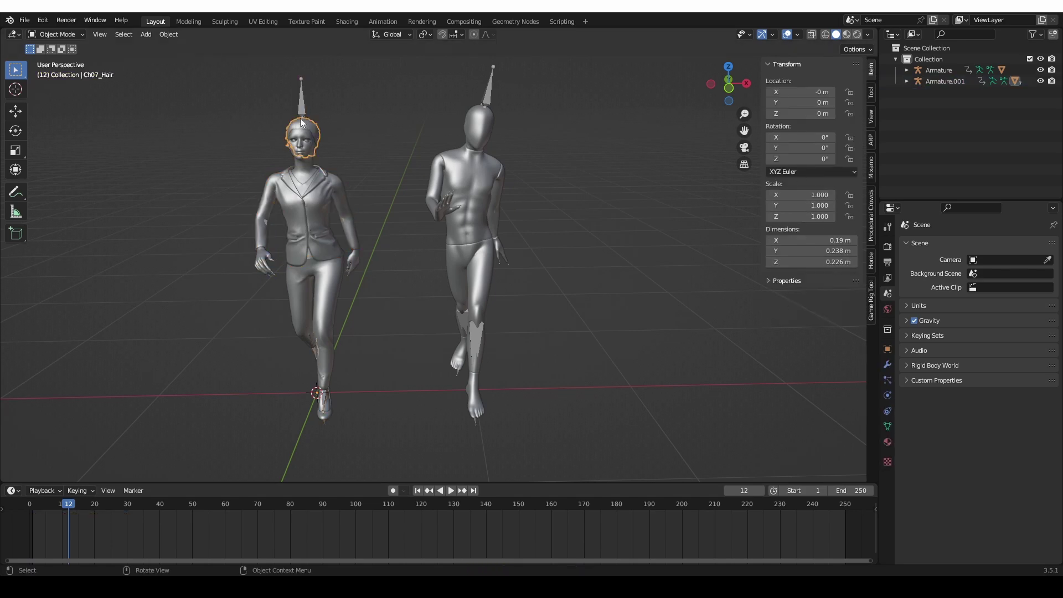
- Select the female character's armature, enlarge the timeline area and turn it into a Graph Editor
click(301, 104)
drag(52, 507, 201, 408)
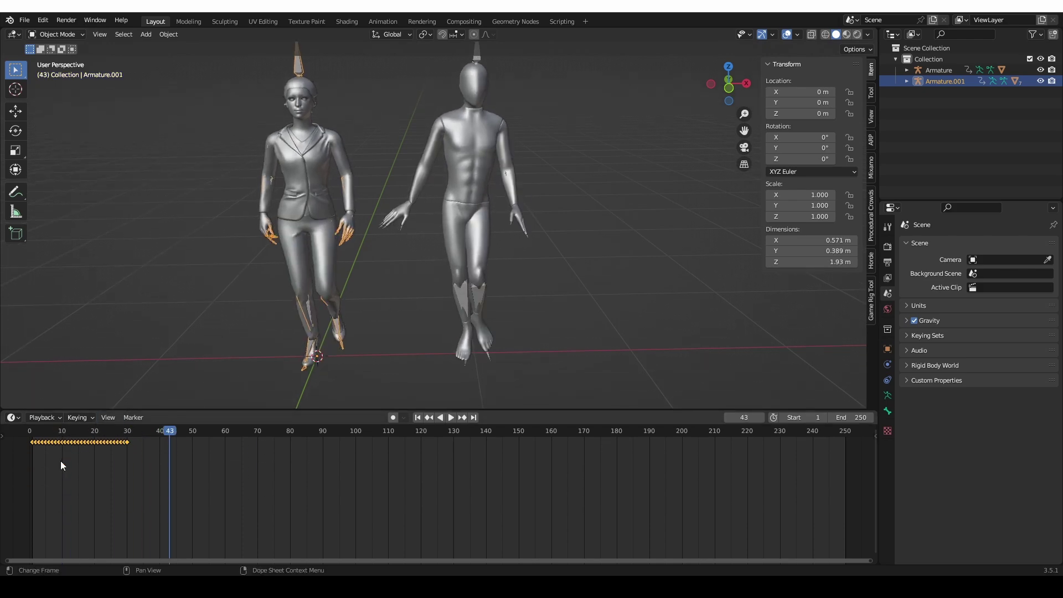
shift+middle_drag(285, 55, 294, 76)
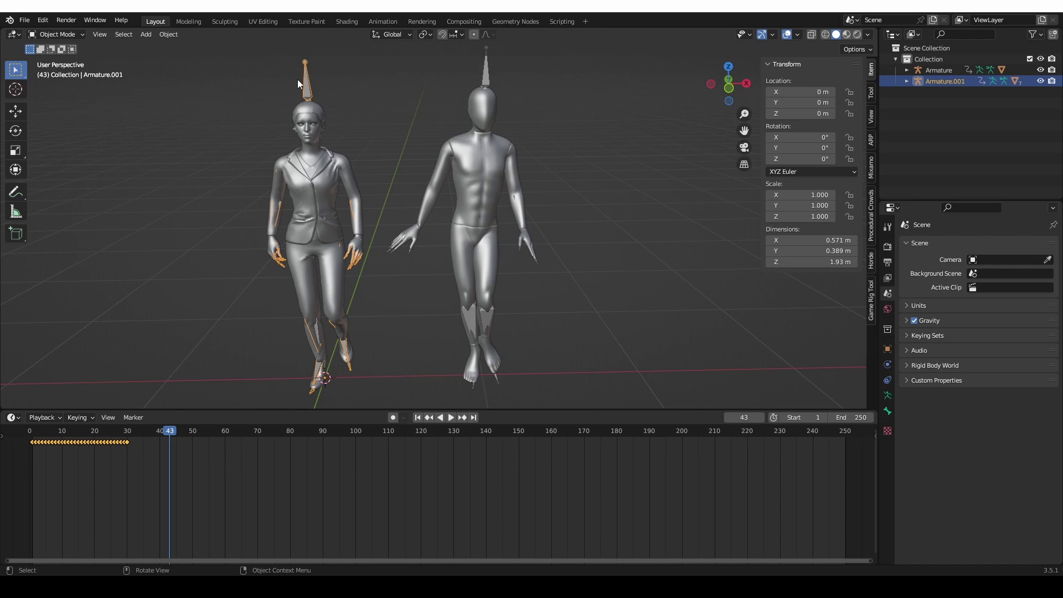
click(14, 417)
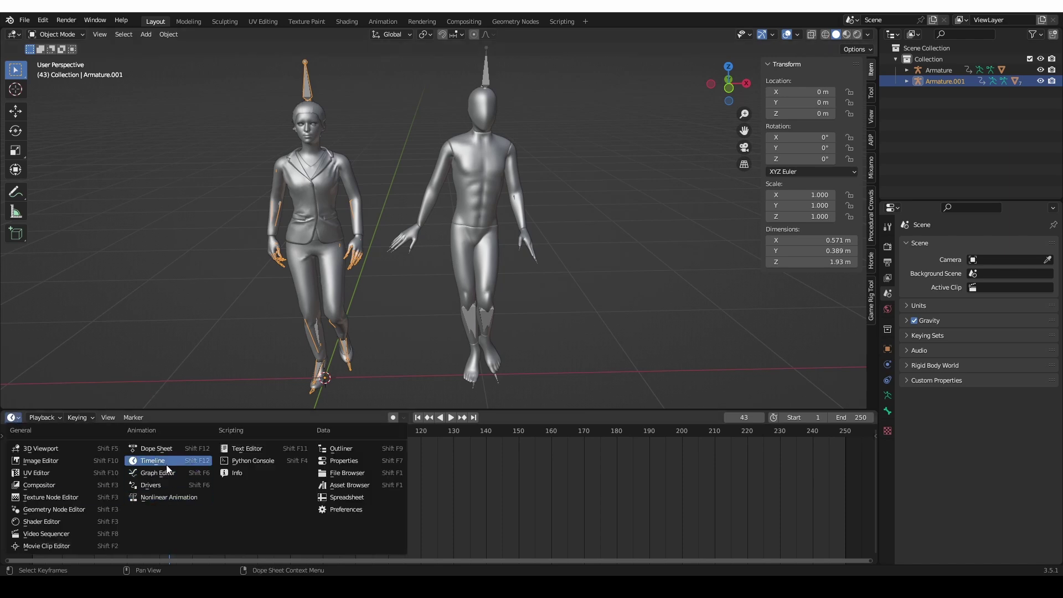
click(178, 476)
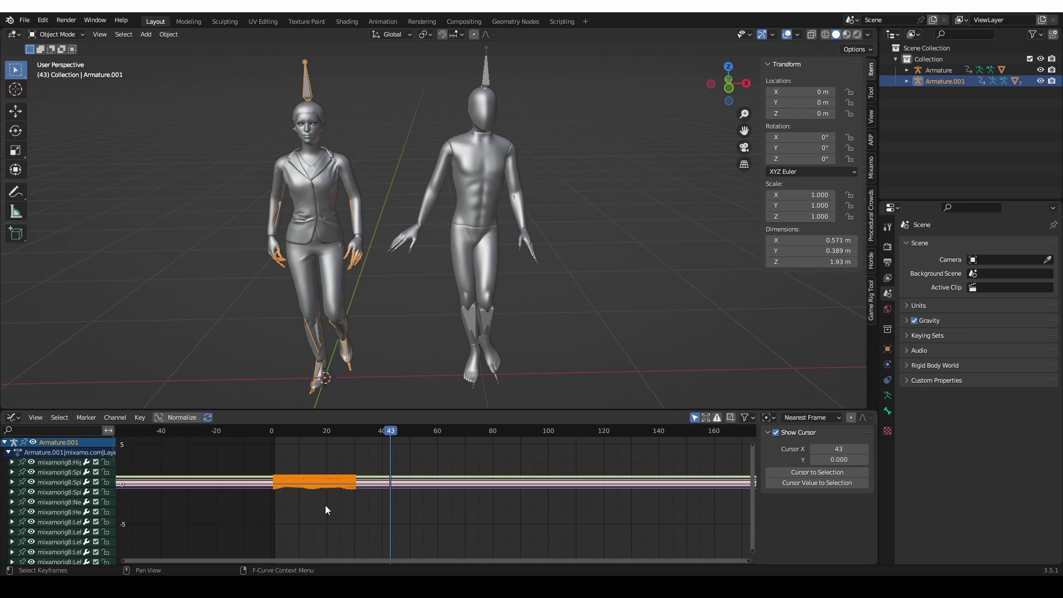
- Add a Cycles F-Curve modifier to the female armature's animation channels and scrub beyond the keyframes to check the loop
key(F3)
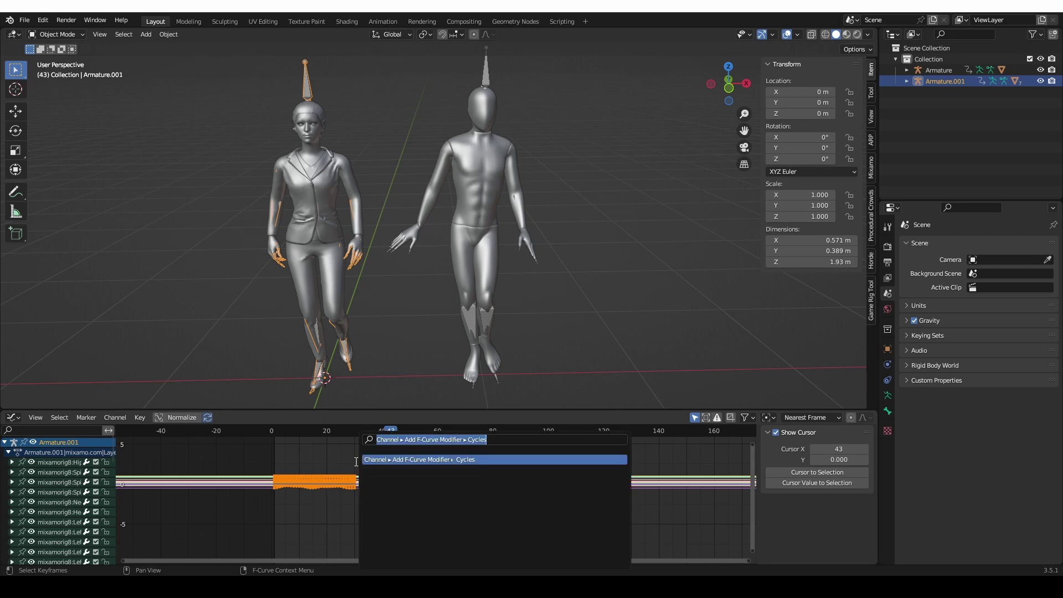
text(cycles)
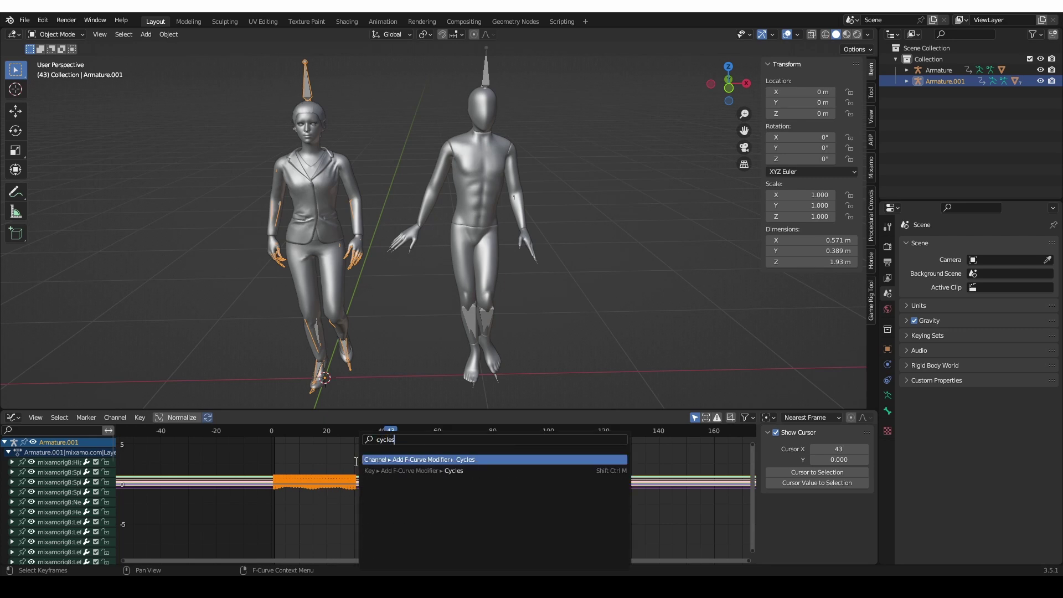
click(469, 459)
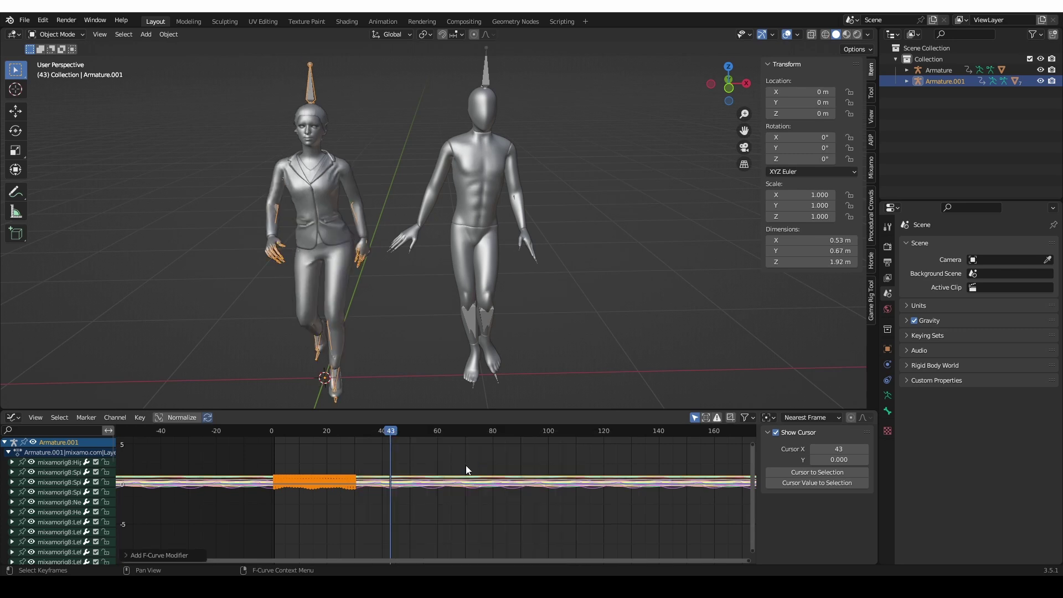
drag(367, 437, 451, 444)
- Select the mannequin's armature and add a Cycles F-Curve modifier to its animation channels
click(488, 77)
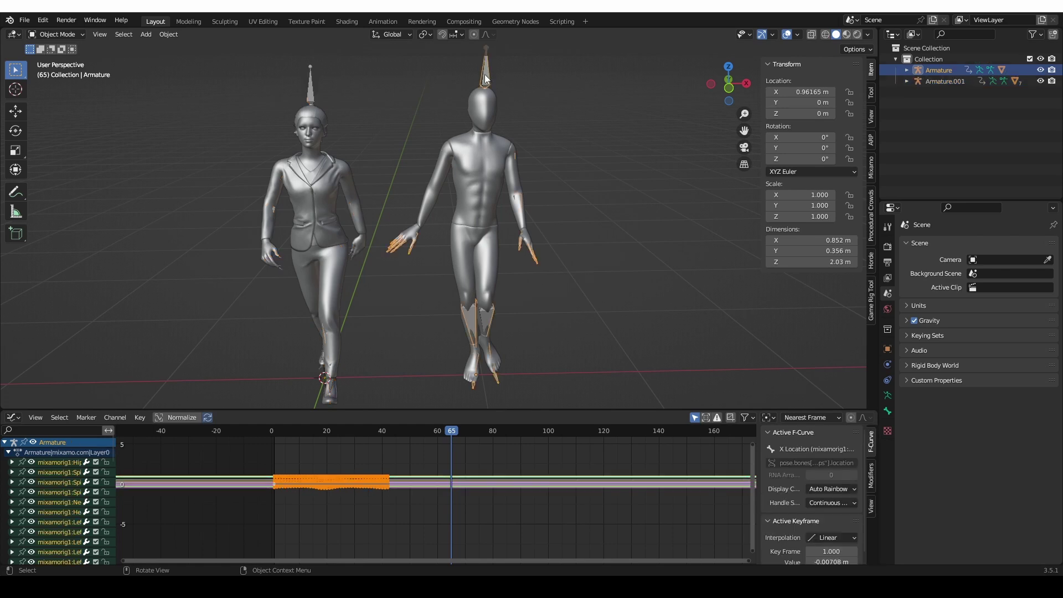
drag(243, 527, 487, 454)
key(F3)
click(442, 460)
key(F3)
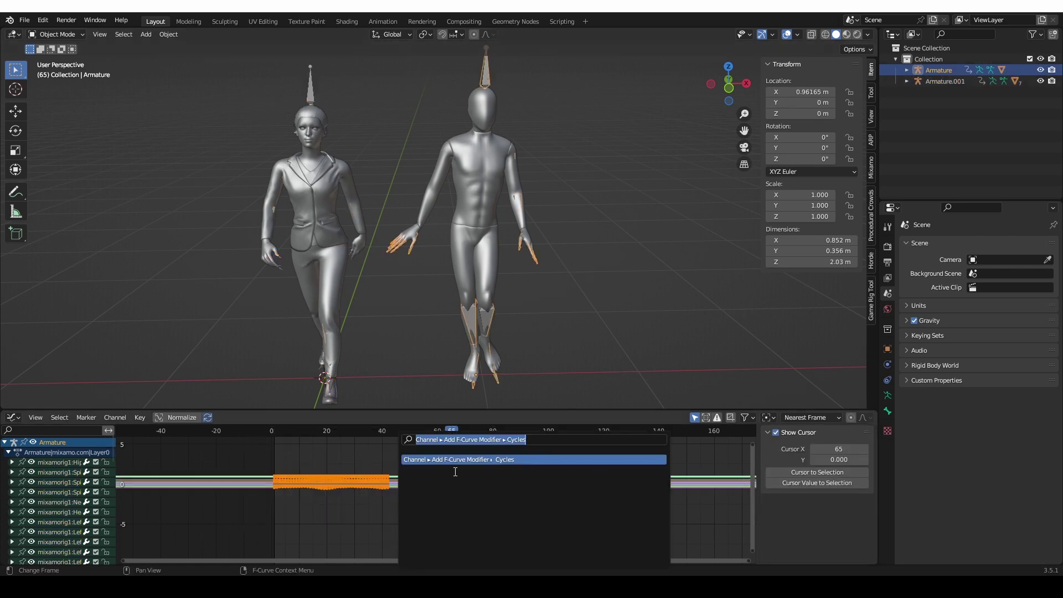
click(449, 463)
- Play the animation past the last keyframes to check both looping walks
click(369, 430)
key(space)
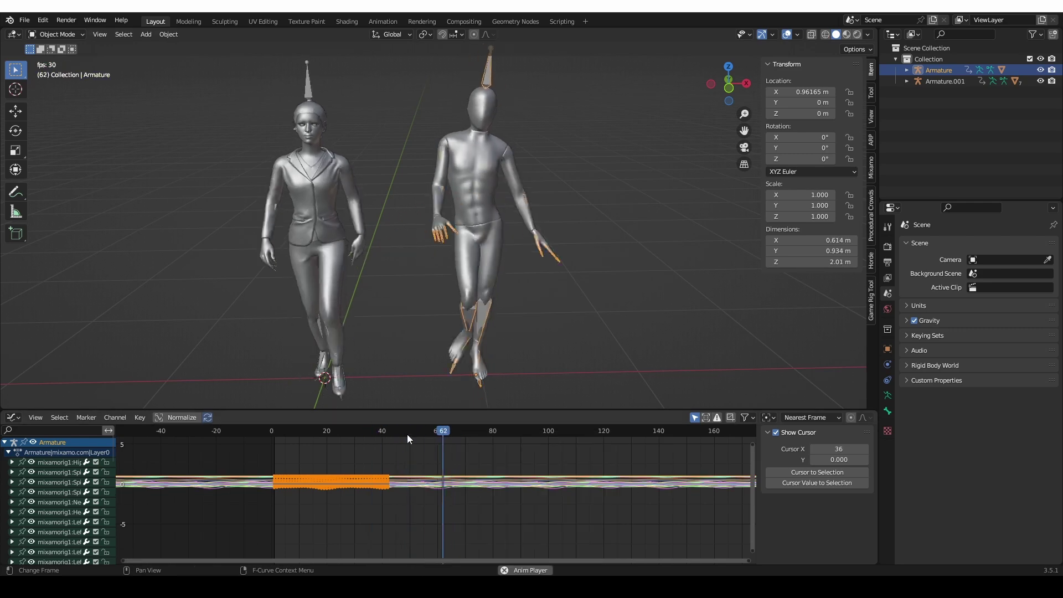
key(space)
scroll(416, 320, down, 3)
scroll(374, 315, up, 2)
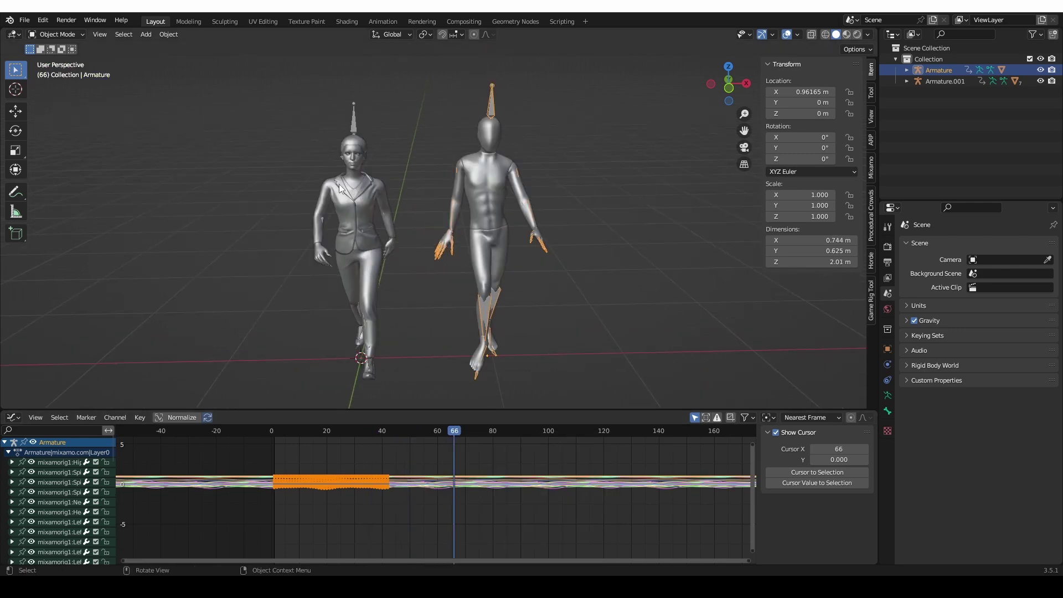
- Join all of the female character's mesh parts into one mesh, with the body mesh as the active object
click(352, 150)
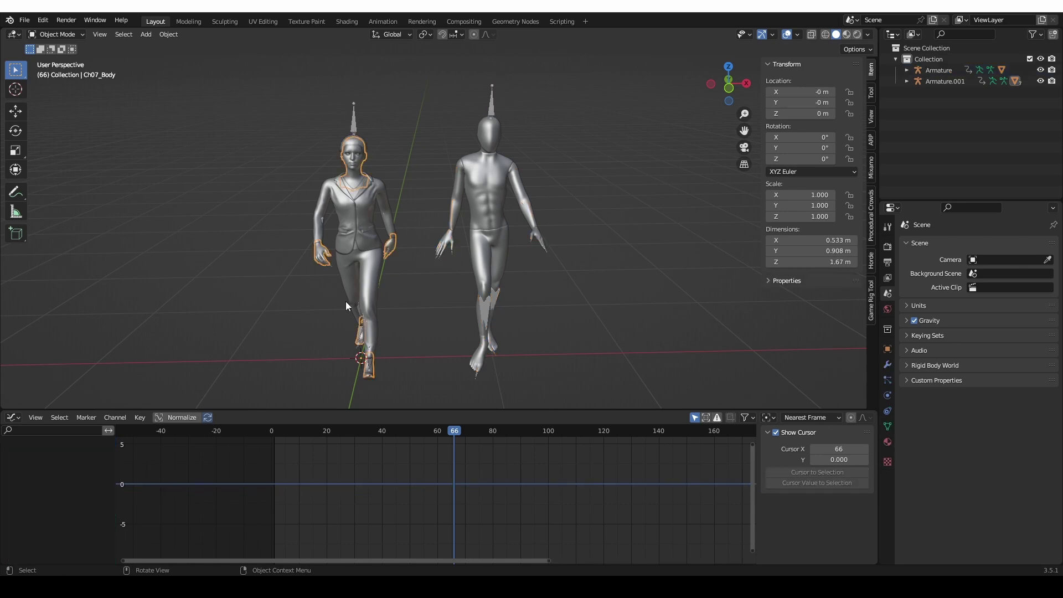
drag(284, 104, 406, 397)
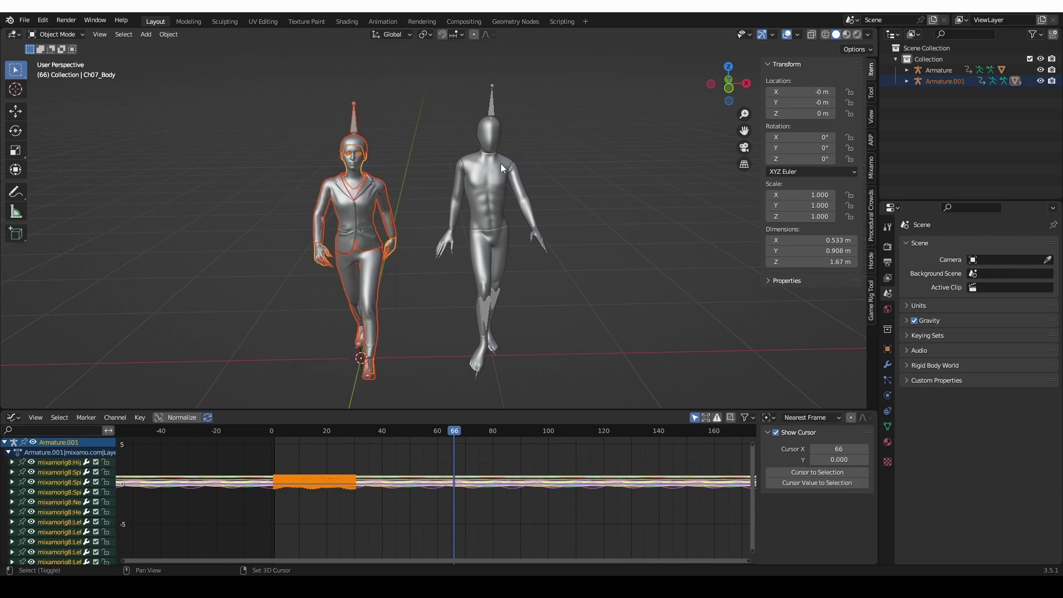
key(ctrl+j)
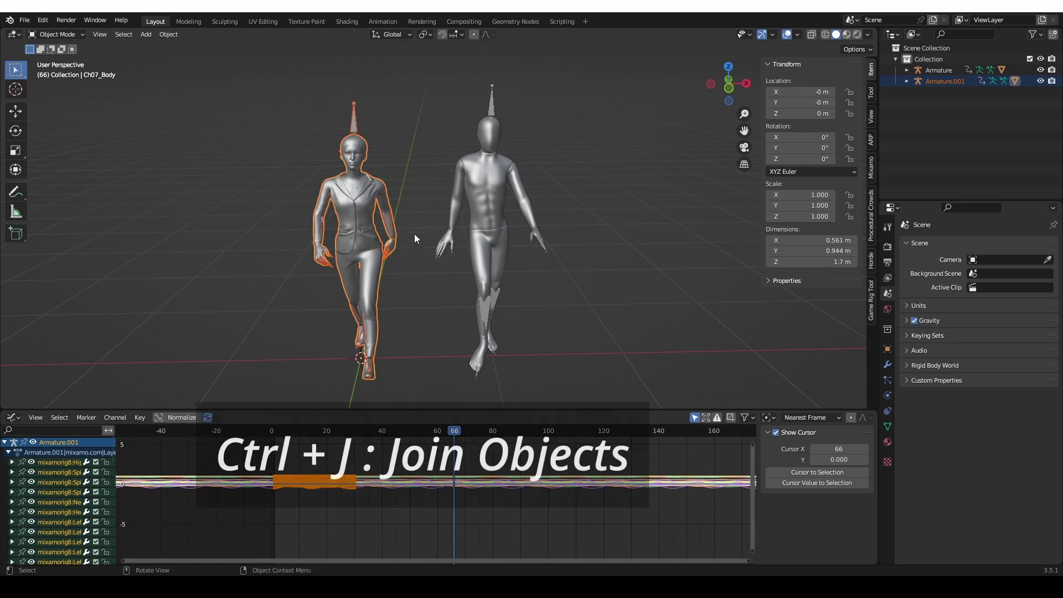
click(380, 171)
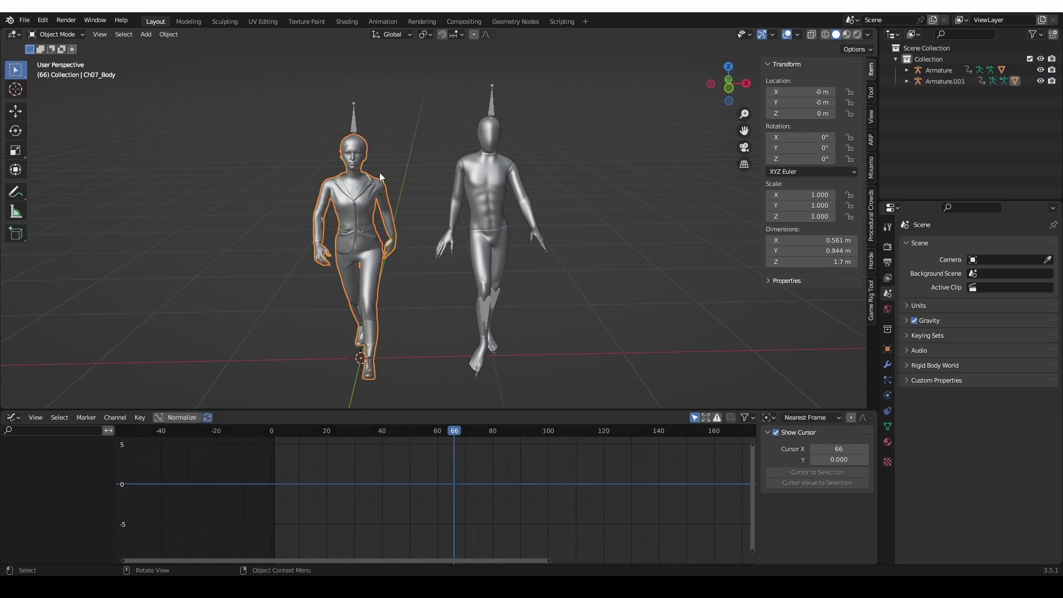
- Select the female character's armature and play the animation from frame 0 to check the walks of both characters
click(355, 116)
drag(275, 431, 295, 435)
key(space)
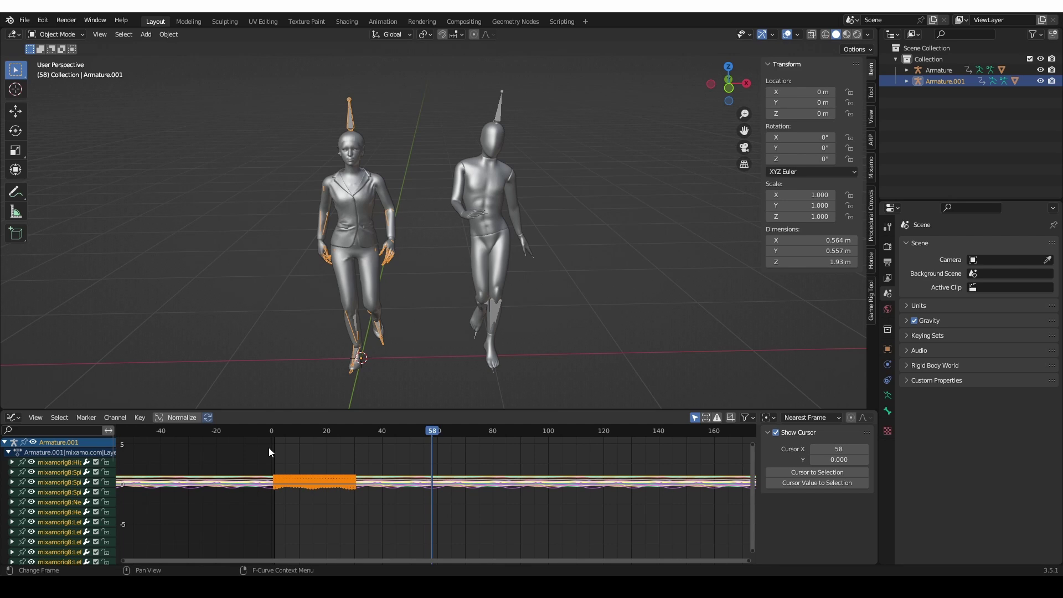
click(271, 430)
middle_drag(465, 310, 398, 254)
key(space)
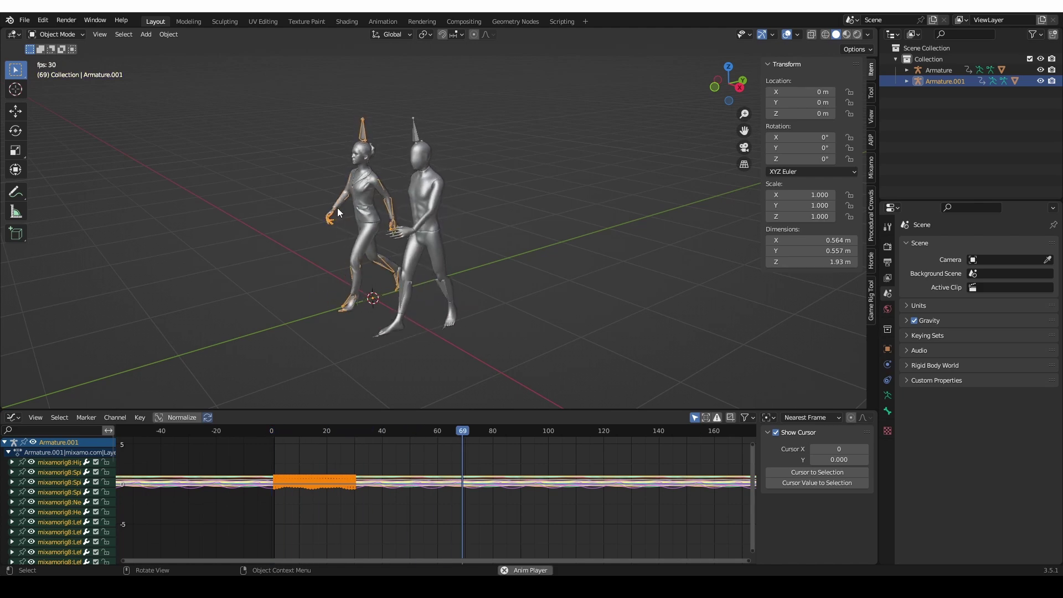
- Try moving the female character's armature forward along the Y axis while the walk plays, and stop the playback
key(g)
key(y)
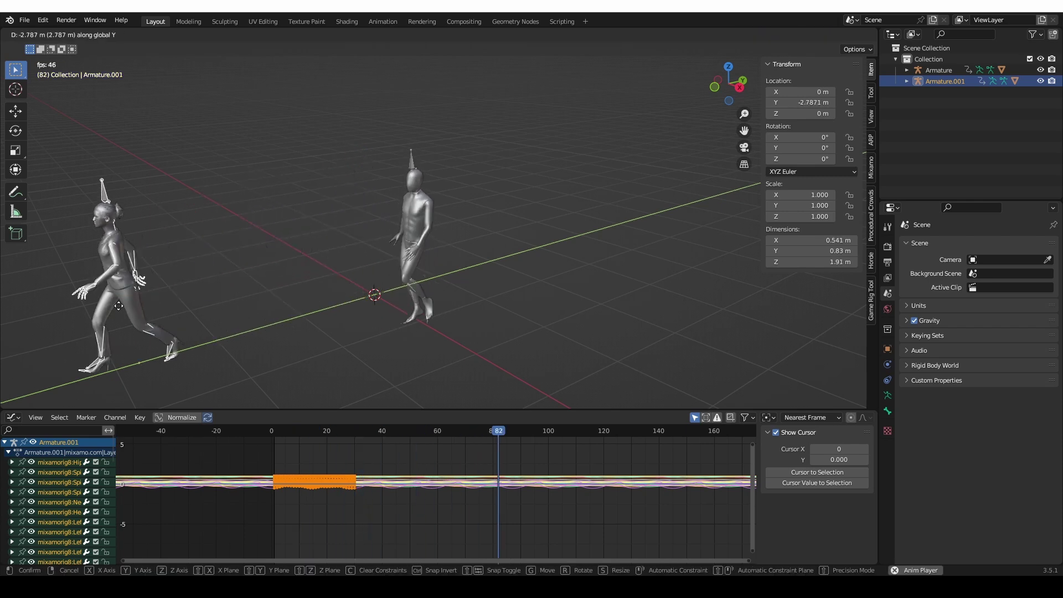
right_click(304, 235)
key(space)
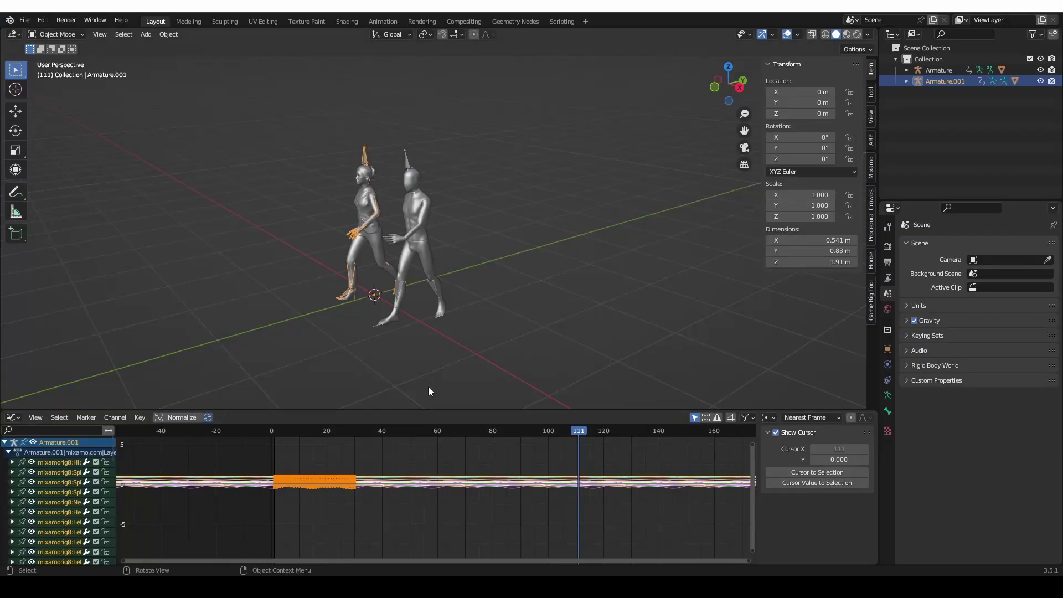
- Select the mannequin's mesh and save the file with the prepared characters
click(494, 261)
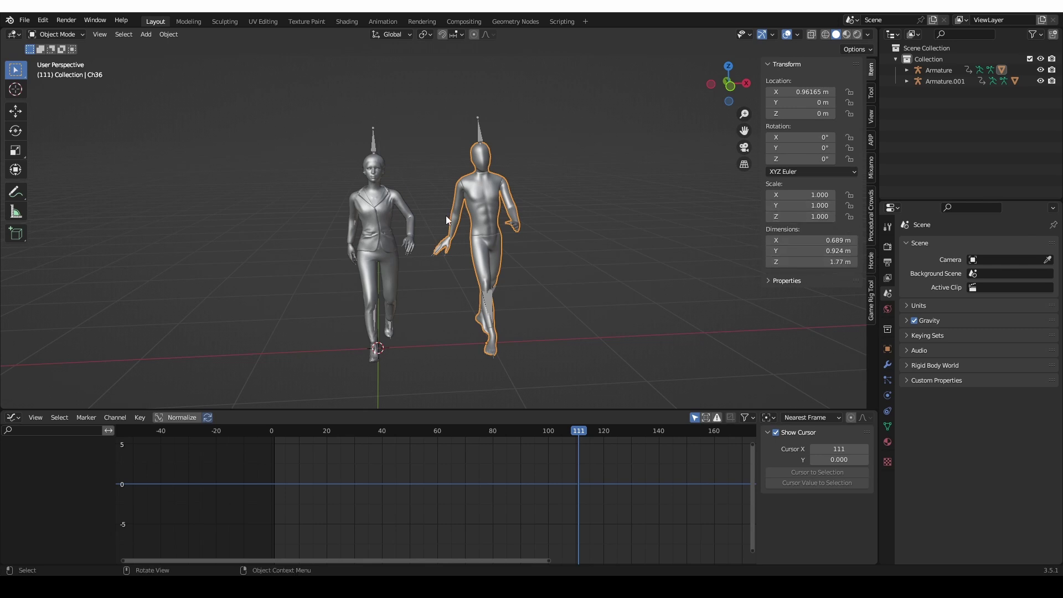
key(ctrl+s)
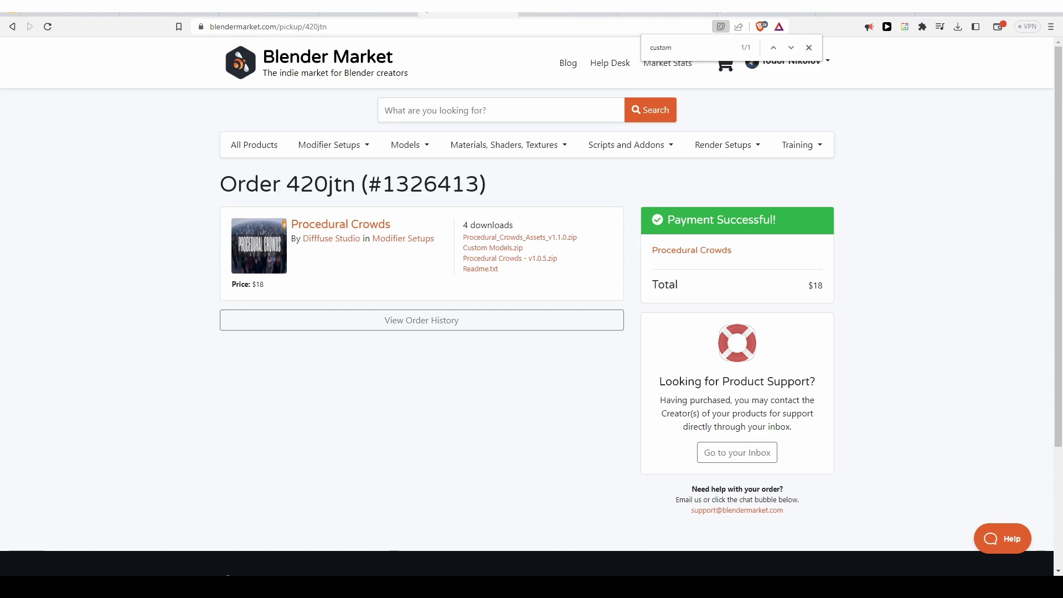
- Switch to the ProceduralCrowds folder in File Explorer, open Custom Models.zip and place the archive window beside the folder
click(417, 585)
click(400, 317)
double_click(388, 247)
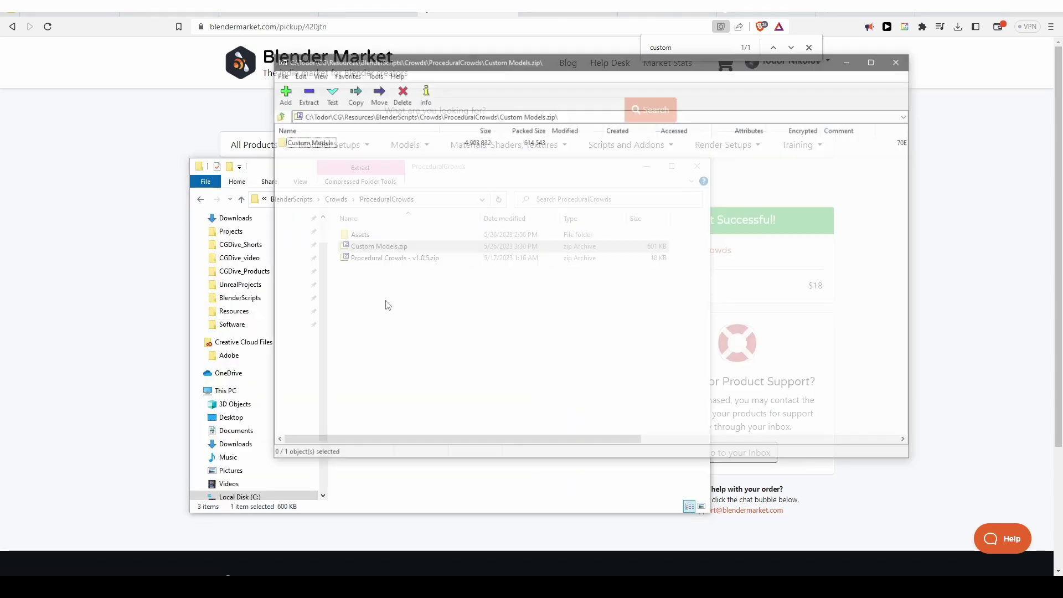
drag(371, 67, 550, 83)
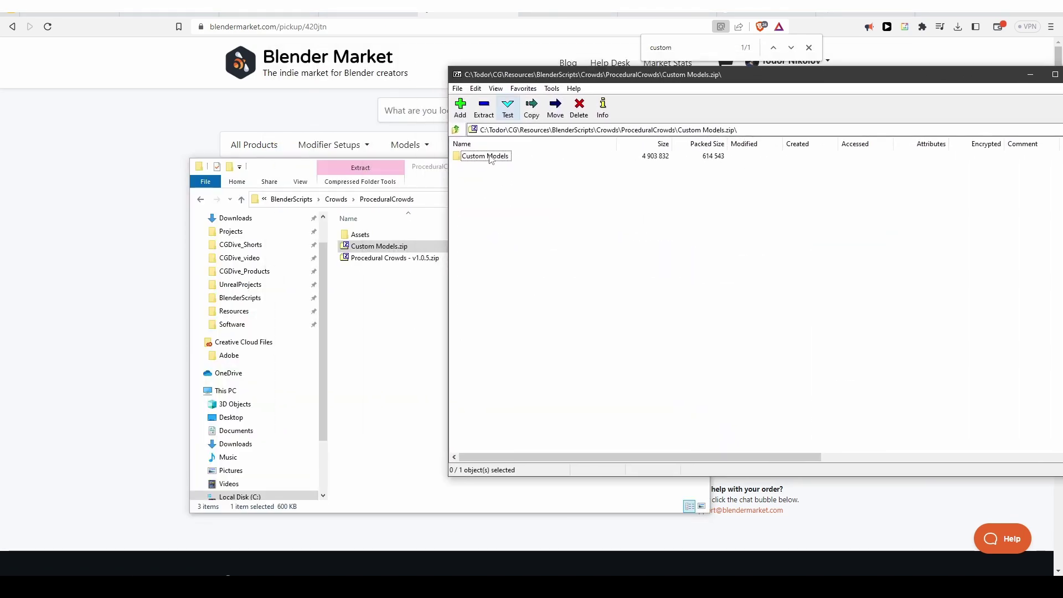
- Copy the Custom Models folder from the archive into the Crowd-Models folder inside Assets
double_click(378, 236)
key(alt+Left)
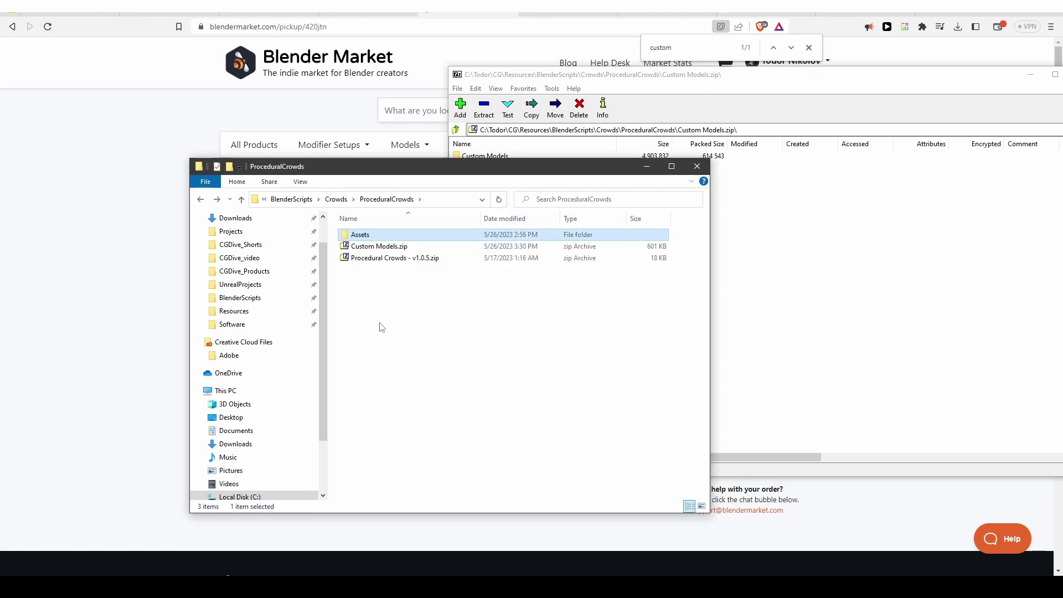
double_click(364, 234)
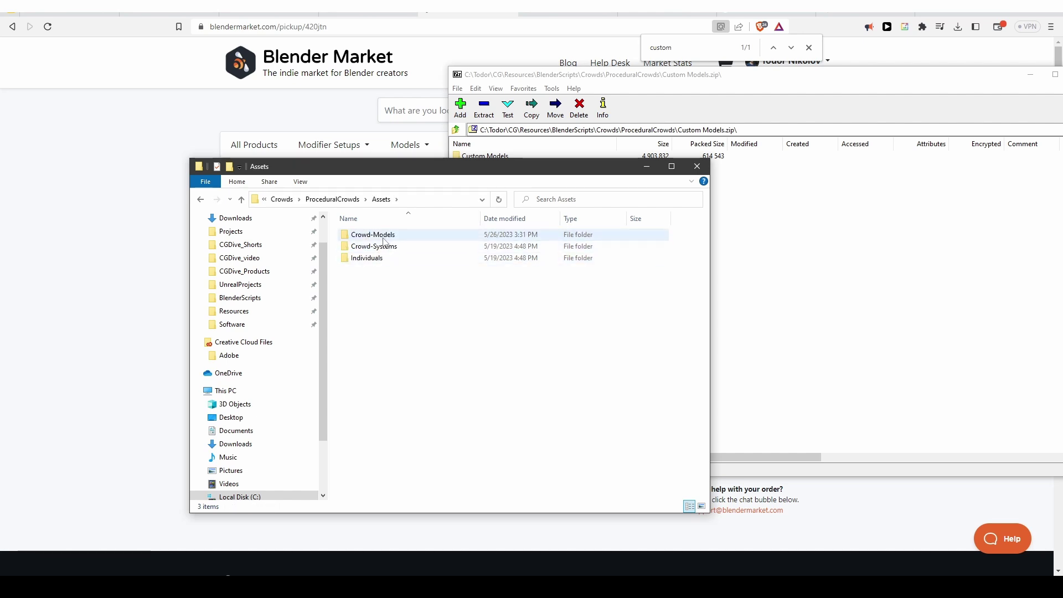
double_click(386, 235)
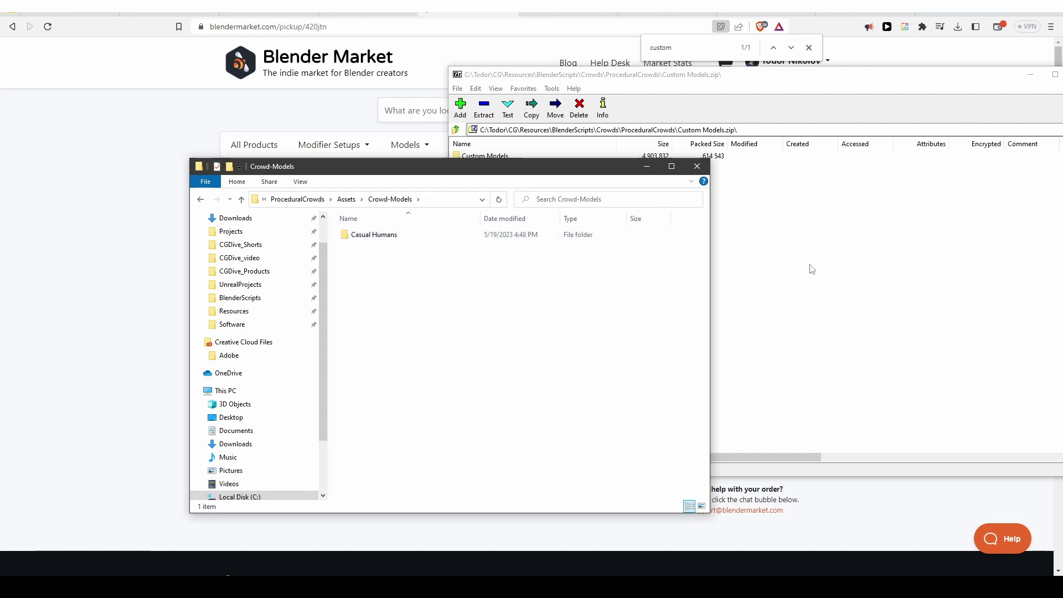
click(787, 273)
drag(600, 77, 661, 96)
drag(551, 176, 368, 271)
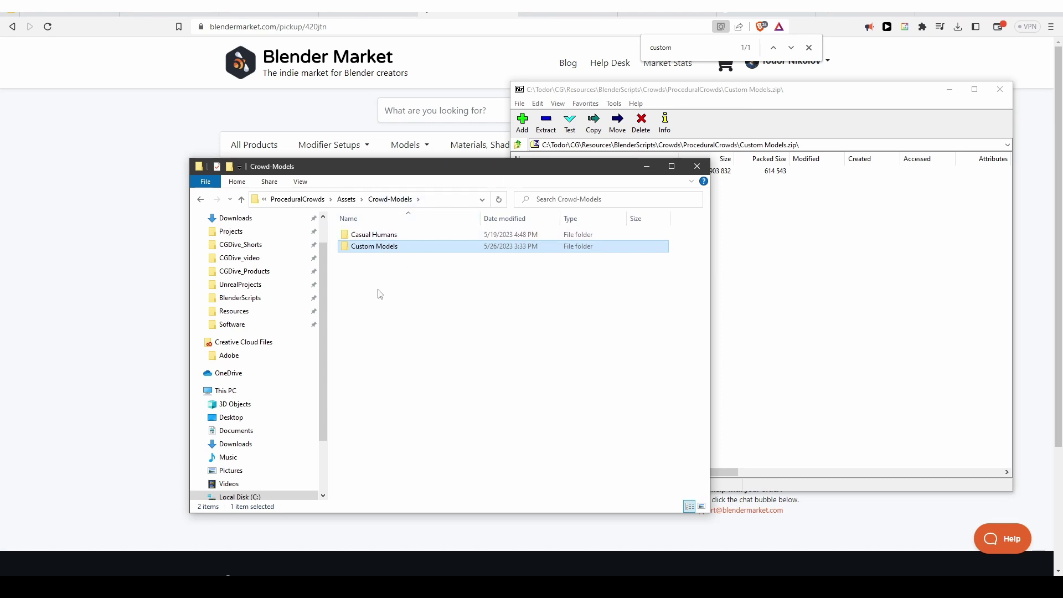
- Rename the copied Custom Models folder to My Humans
key(F2)
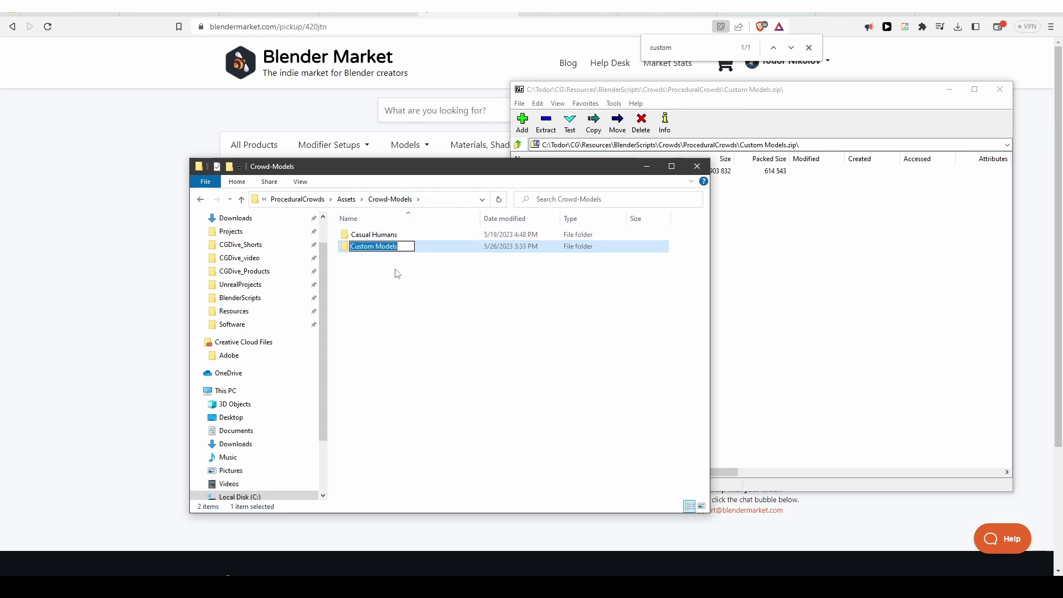
text(My)
text( Characters)
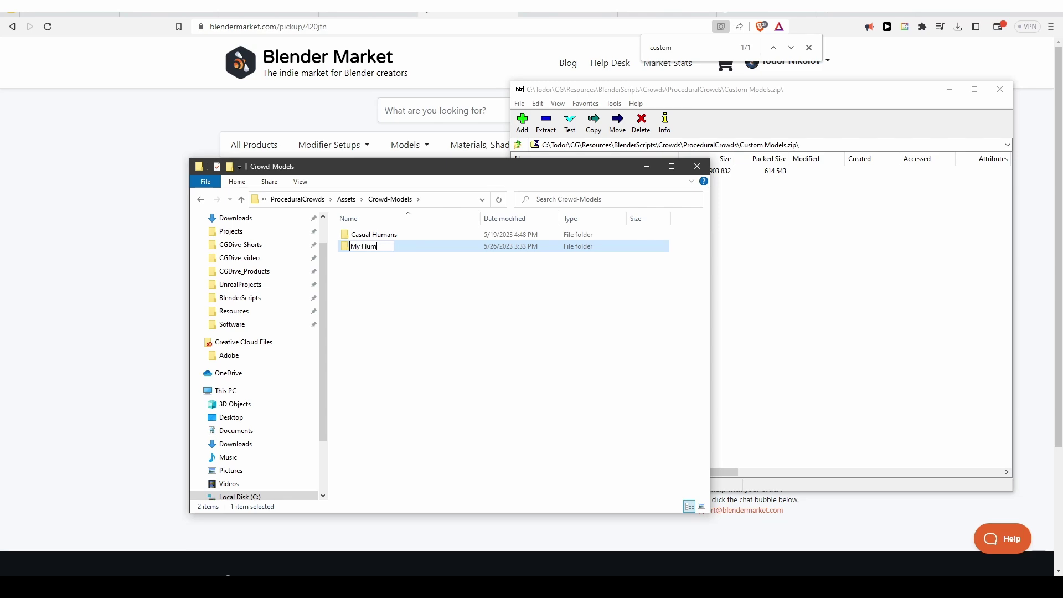
key(Return)
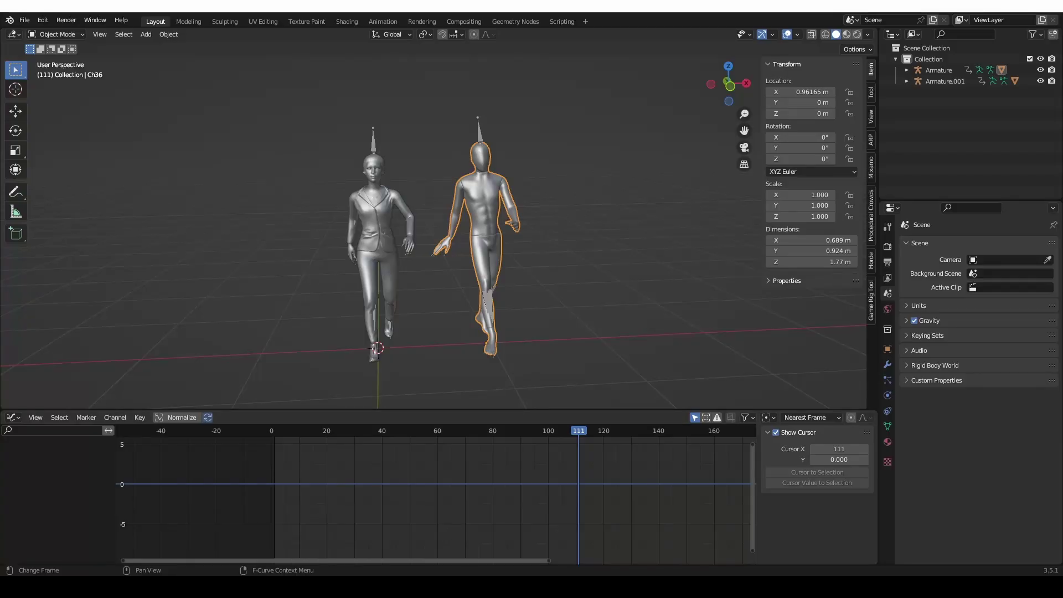
- Start a new Blender session with an empty project and show the Procedural Crowds add-on settings
right_click(264, 534)
click(264, 534)
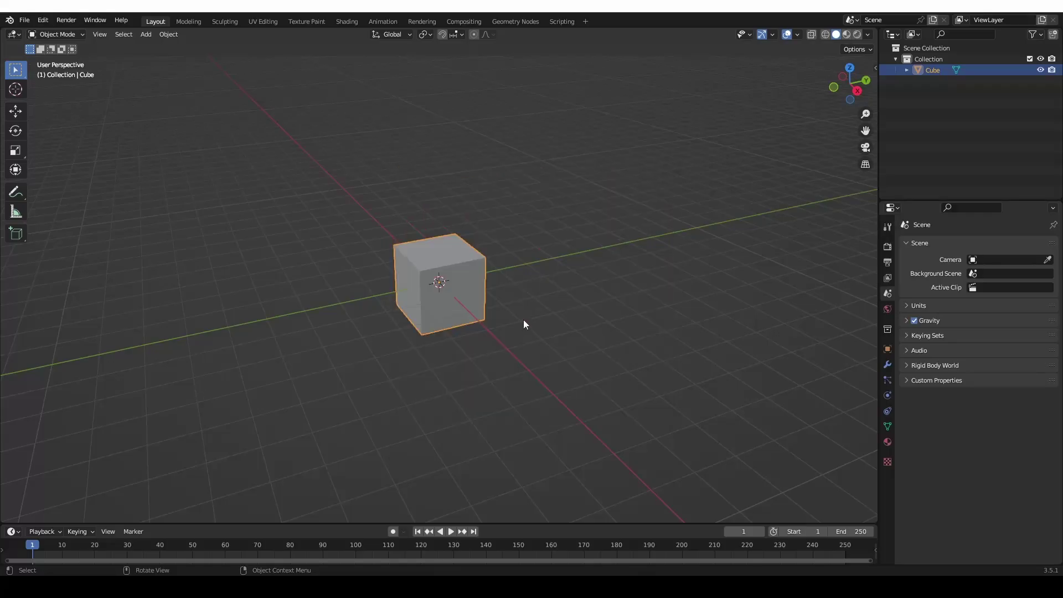
click(869, 219)
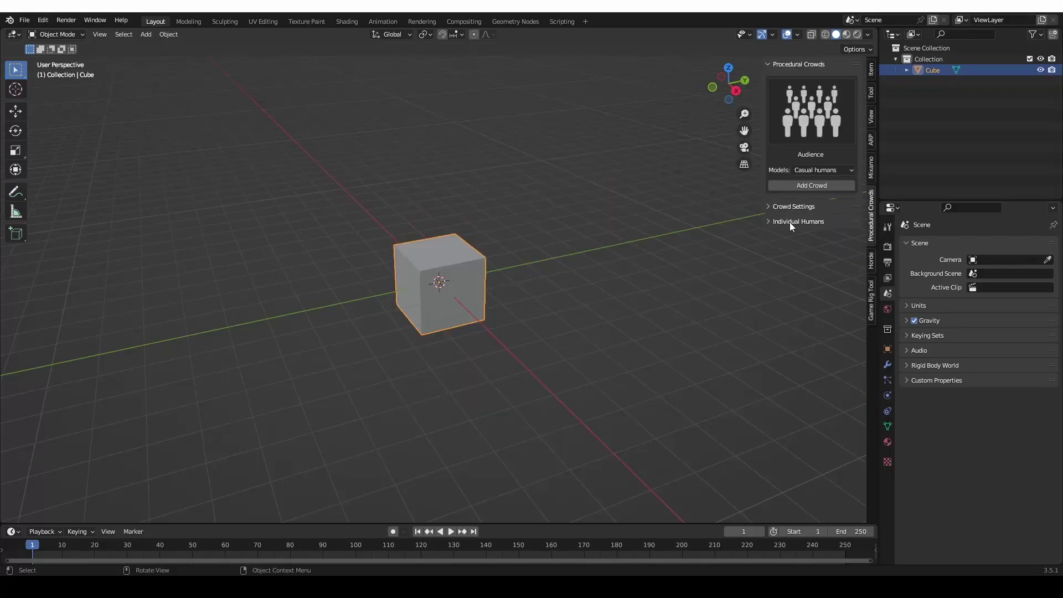
- Choose the My humans models, delete the default cube and add an Audience crowd
click(826, 170)
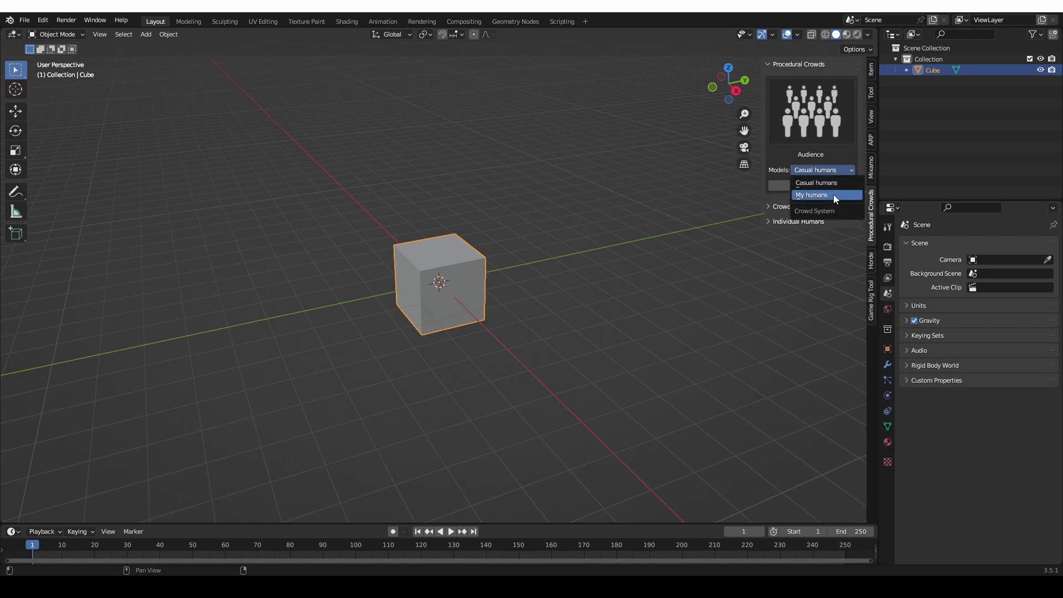
click(831, 195)
key(Delete)
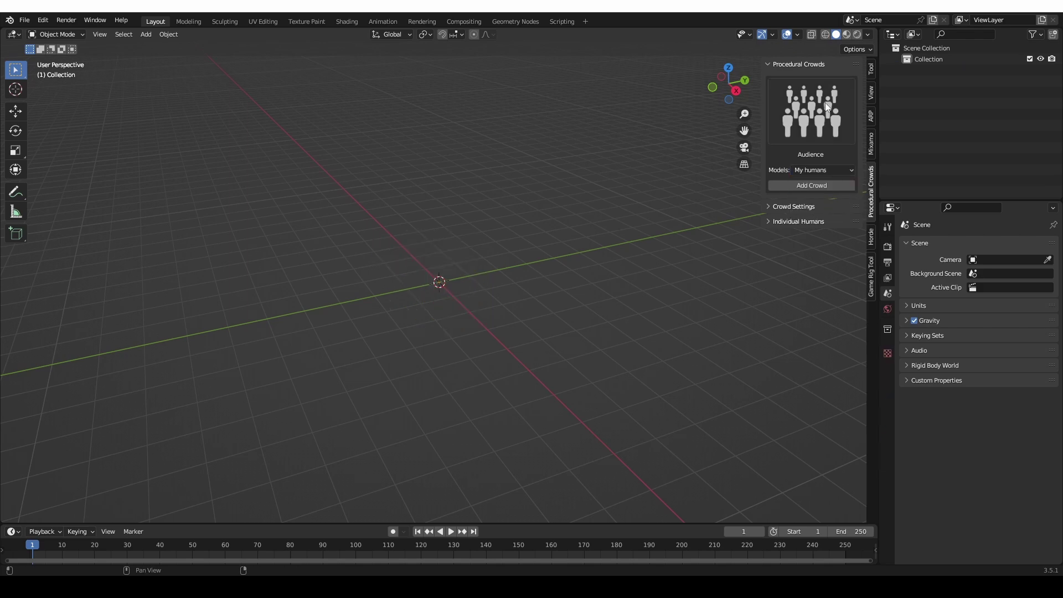
click(817, 183)
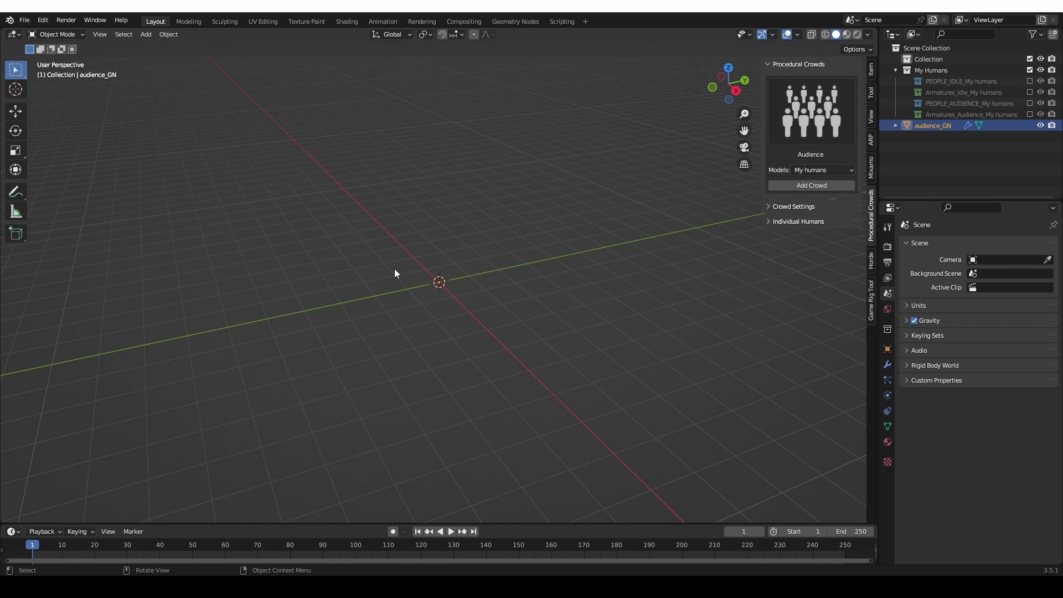
- Open the My Humans folder in File Explorer and examine the blend files provided for each crowd type
key(alt+Tab)
click(394, 267)
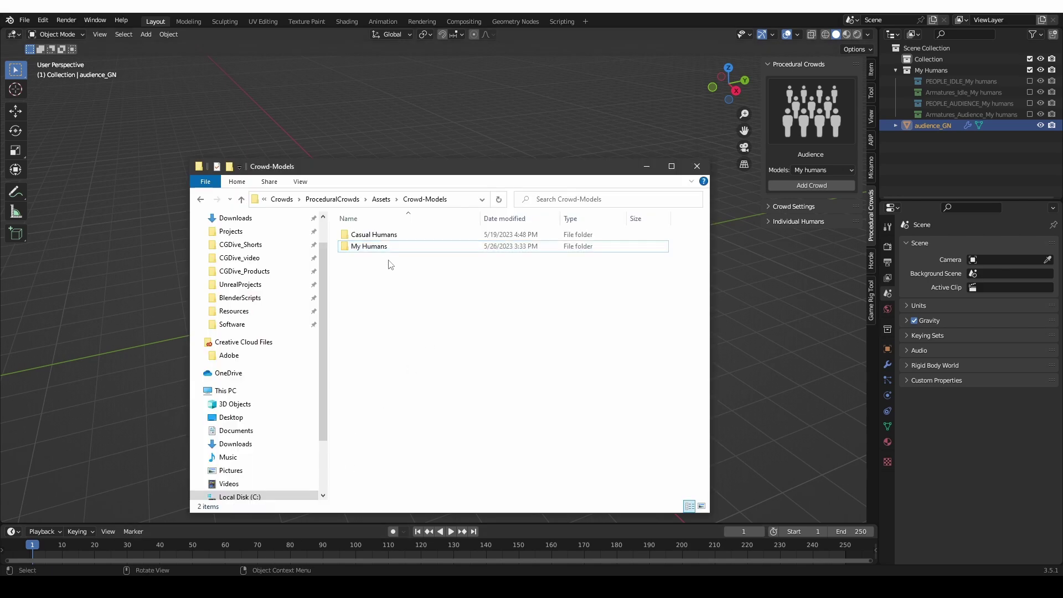
double_click(382, 249)
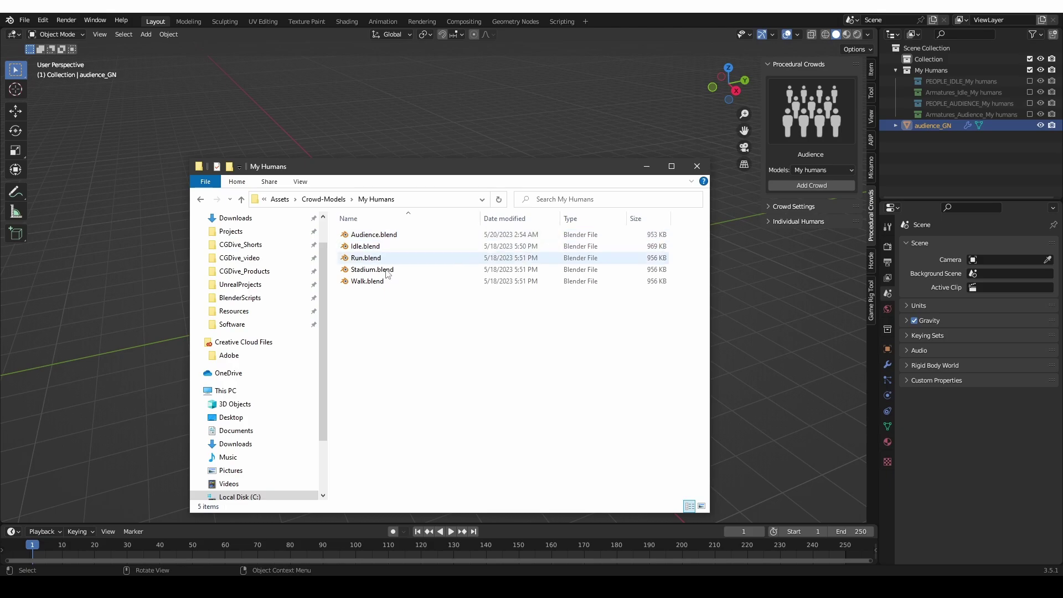
click(382, 235)
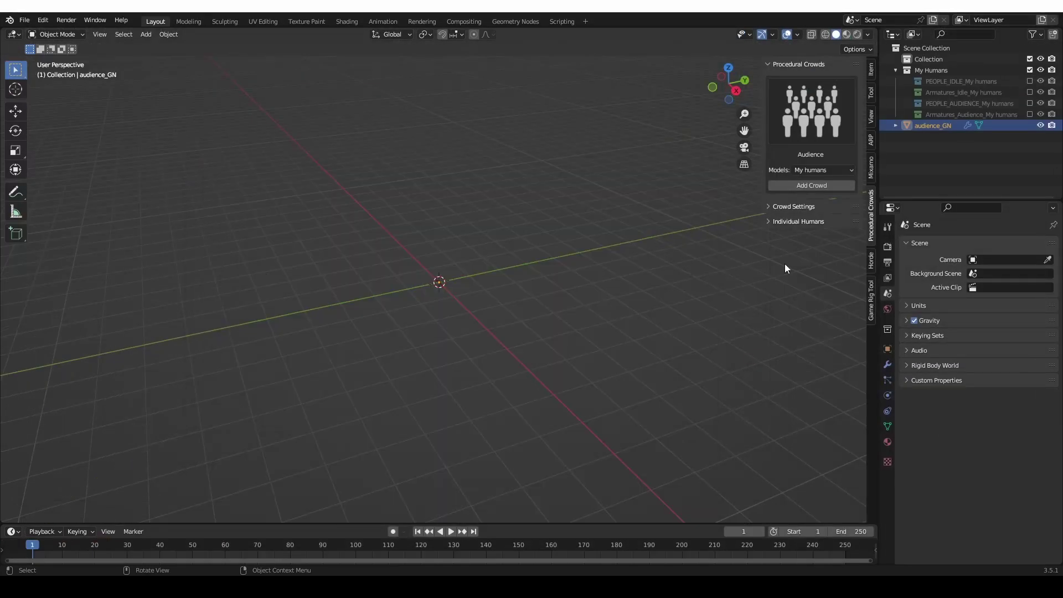
- Undo the My humans crowd and add an Audience crowd of Casual humans in place of the default cube
key(ctrl+z)
key(ctrl+z)
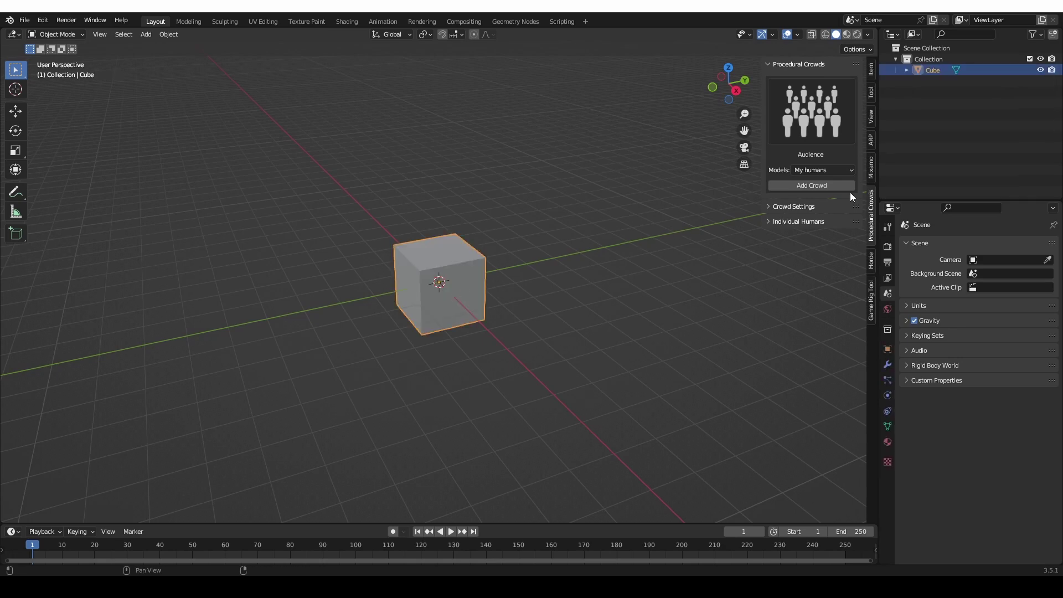
click(810, 171)
click(825, 182)
key(Delete)
click(819, 185)
middle_drag(506, 287, 410, 280)
- Switch to the Blender file with the two custom characters and briefly play their walk animations
mouse_move(204, 559)
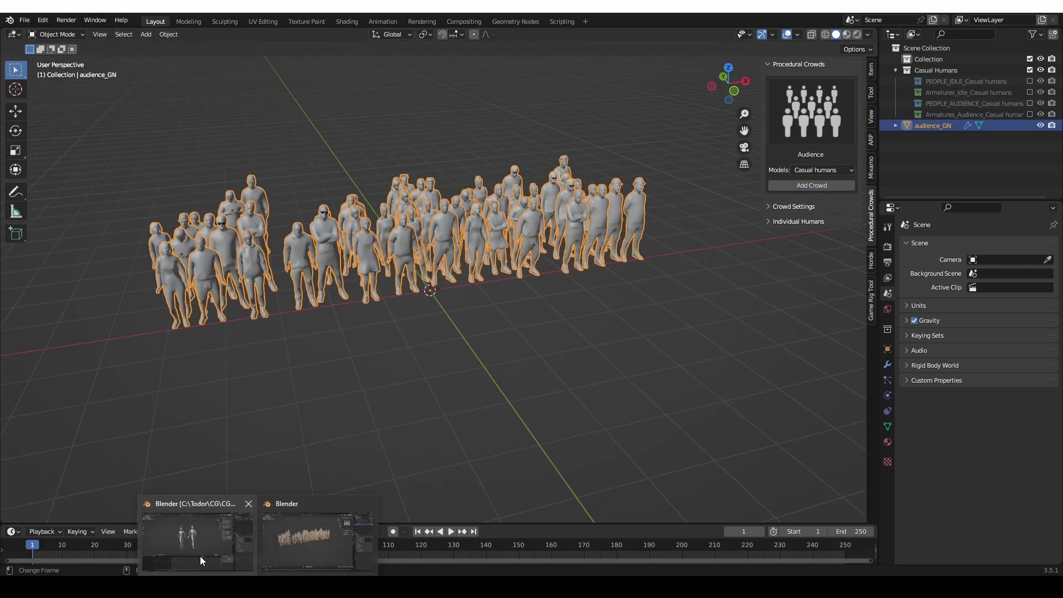
click(198, 541)
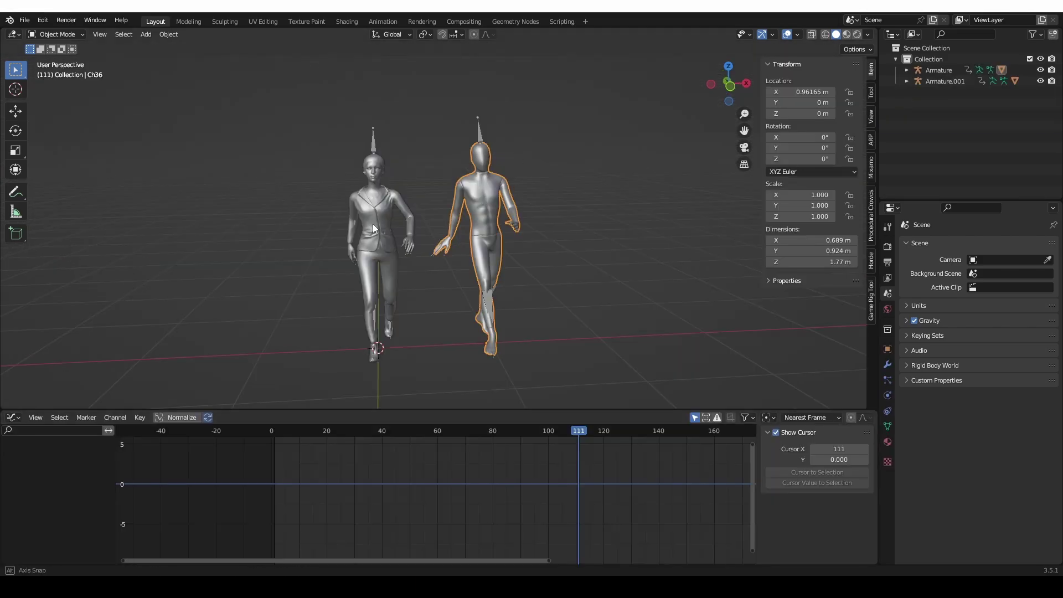
middle_drag(378, 220, 369, 226)
key(space)
key(space)
- Return to the crowd scene, delete the Audience crowd and choose the Follow curve crowd type
mouse_move(258, 587)
click(313, 545)
key(Delete)
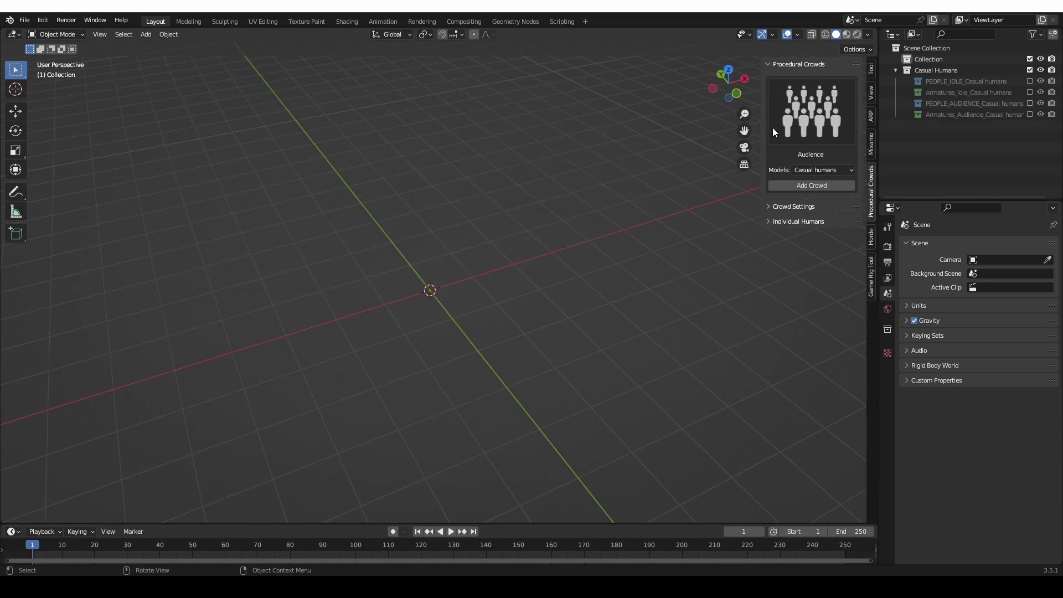
click(809, 109)
click(659, 178)
- Add a Bezier curve at the world origin, rotate it and scale it up in the top view
middle_drag(586, 313, 569, 313)
key(KP_7)
key(shift+a)
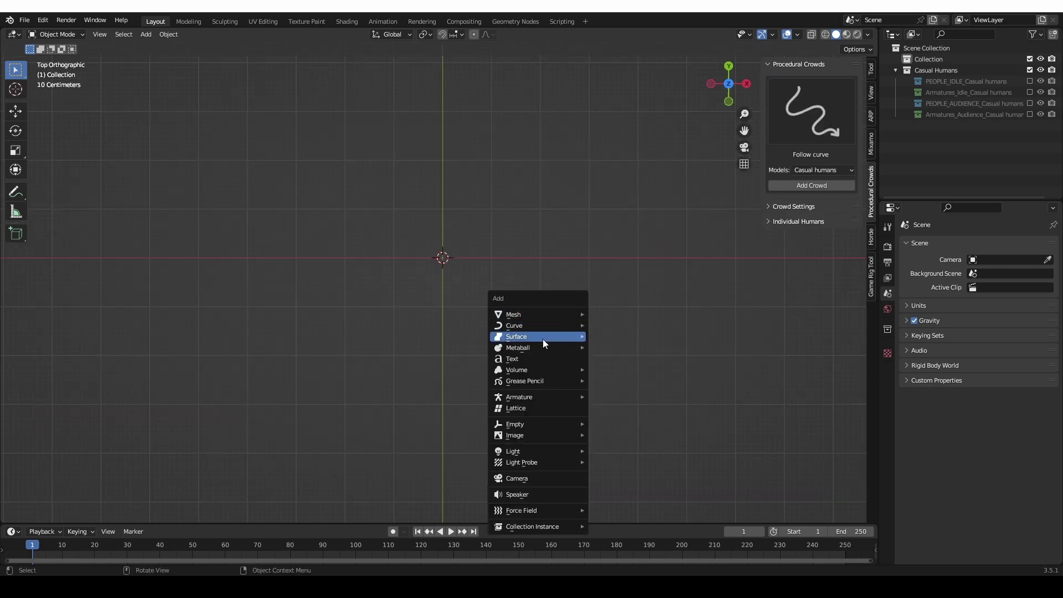
click(592, 328)
scroll(400, 289, down, 10)
key(r)
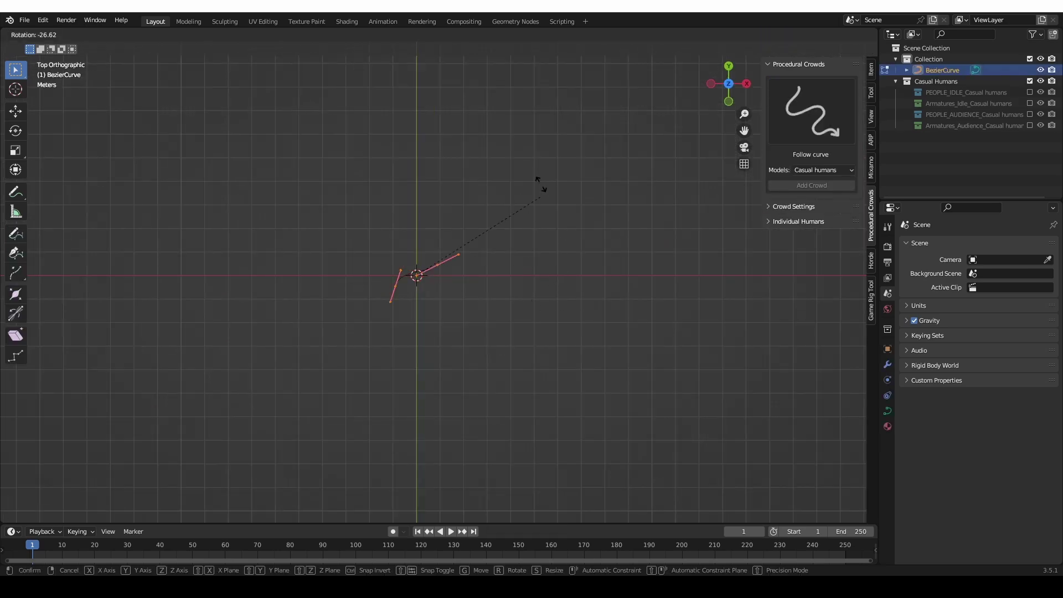
click(543, 124)
key(s)
click(191, 352)
key(Tab)
middle_drag(314, 372, 300, 289)
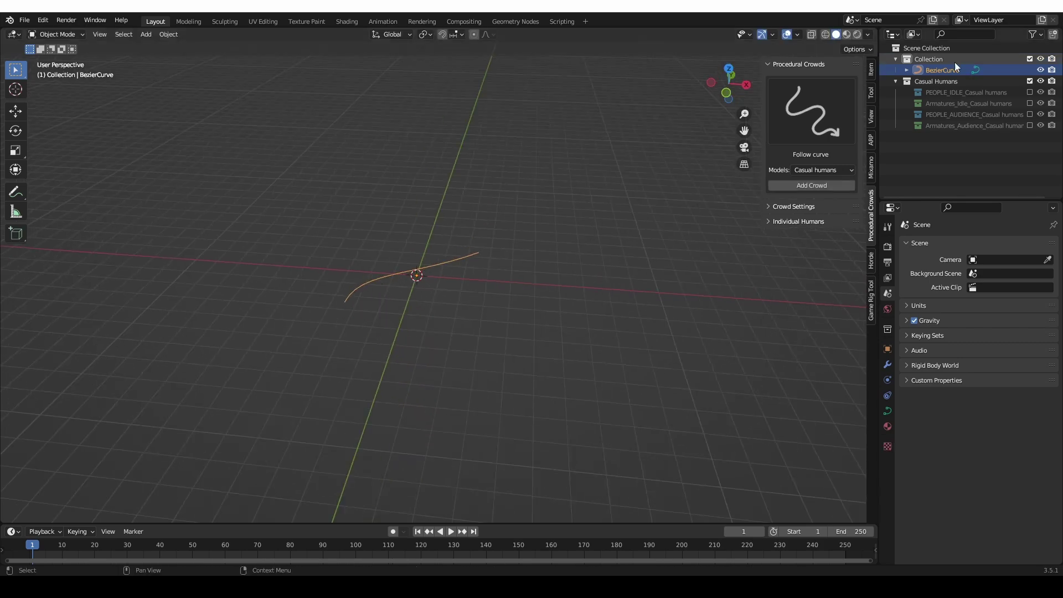
- Add a Follow curve crowd of Casual humans to the selected Bezier curve
click(814, 187)
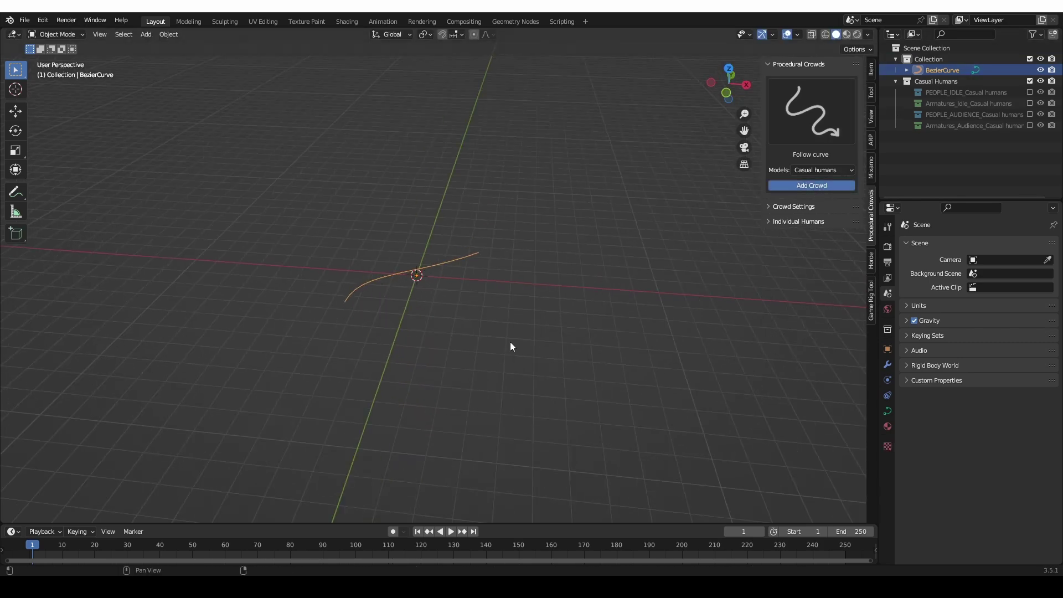
- Scale up the Bezier curve's points in Edit Mode and briefly play the crowd animation in Object Mode
scroll(434, 294, up, 2)
middle_drag(407, 238, 410, 292)
scroll(411, 292, down, 2)
key(Tab)
key(s)
click(542, 284)
scroll(541, 285, down, 2)
shift+middle_drag(541, 285, 643, 254)
key(Tab)
key(space)
key(space)
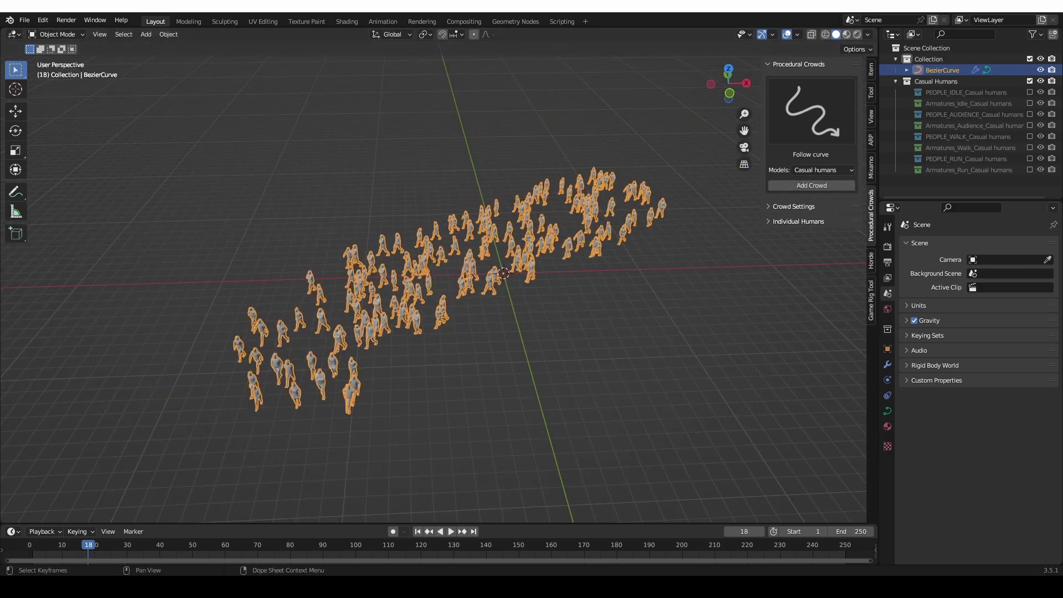
- Copy both custom characters with their armatures from the other Blender file and return to the crowd scene
click(211, 547)
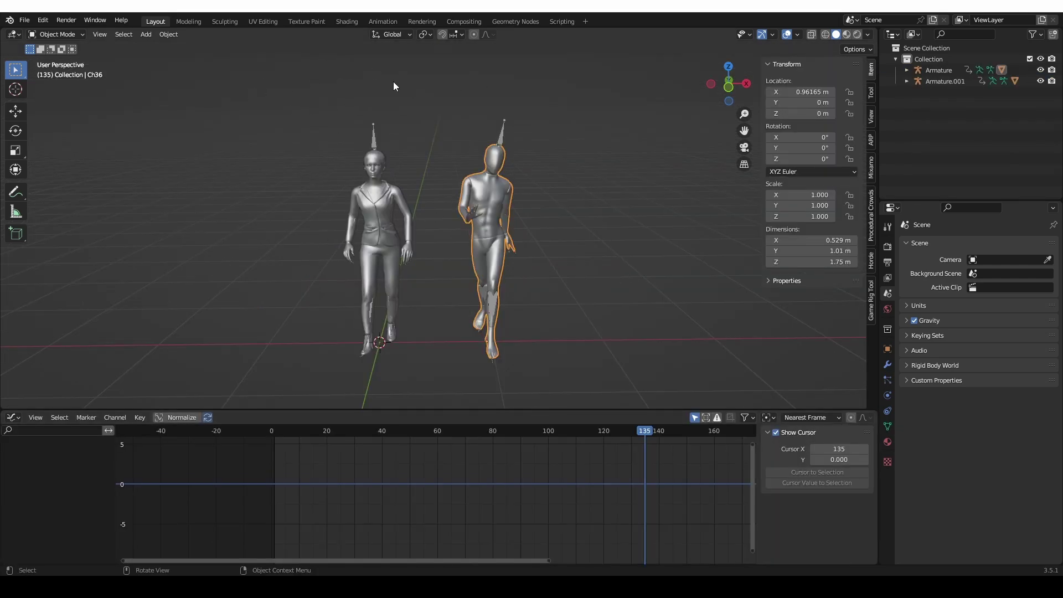
drag(285, 76, 579, 393)
key(ctrl+c)
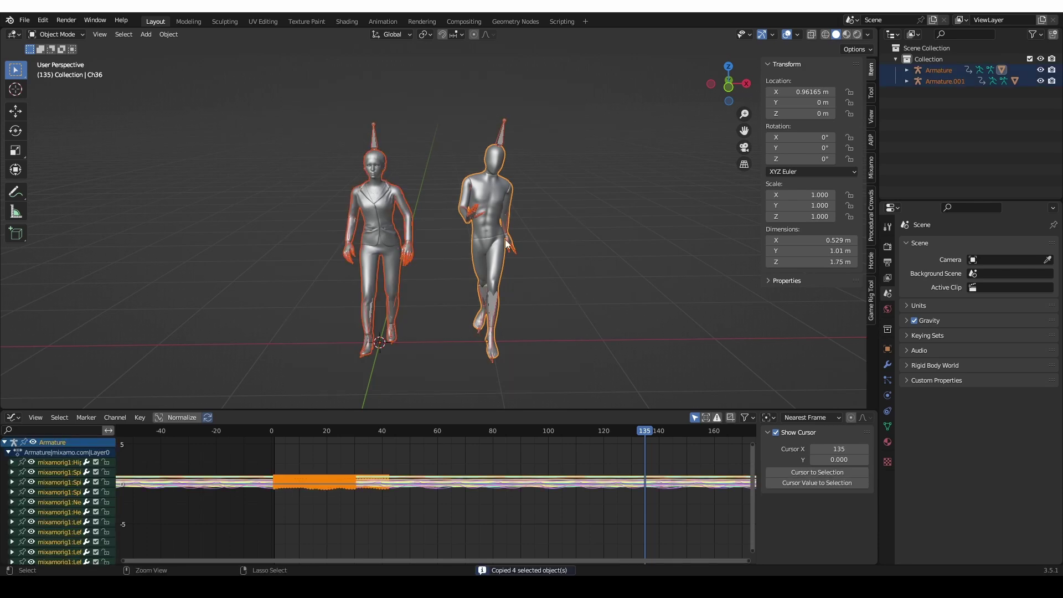
mouse_move(259, 587)
click(317, 535)
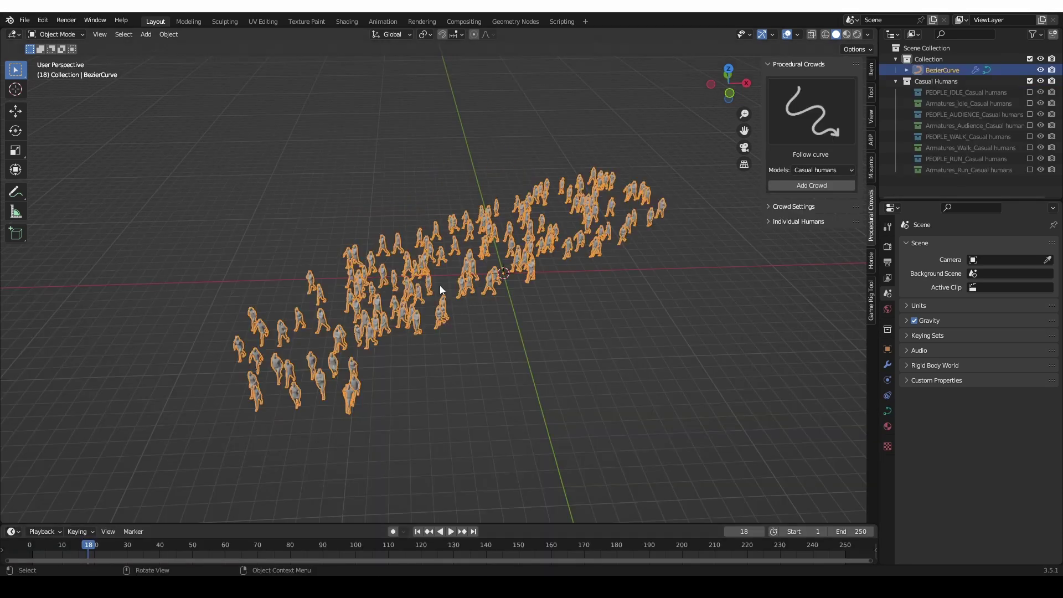
- Create a new collection named my_characters at the scene's top level and enlarge the Outliner area
right_click(929, 182)
click(929, 181)
double_click(945, 181)
text(my)
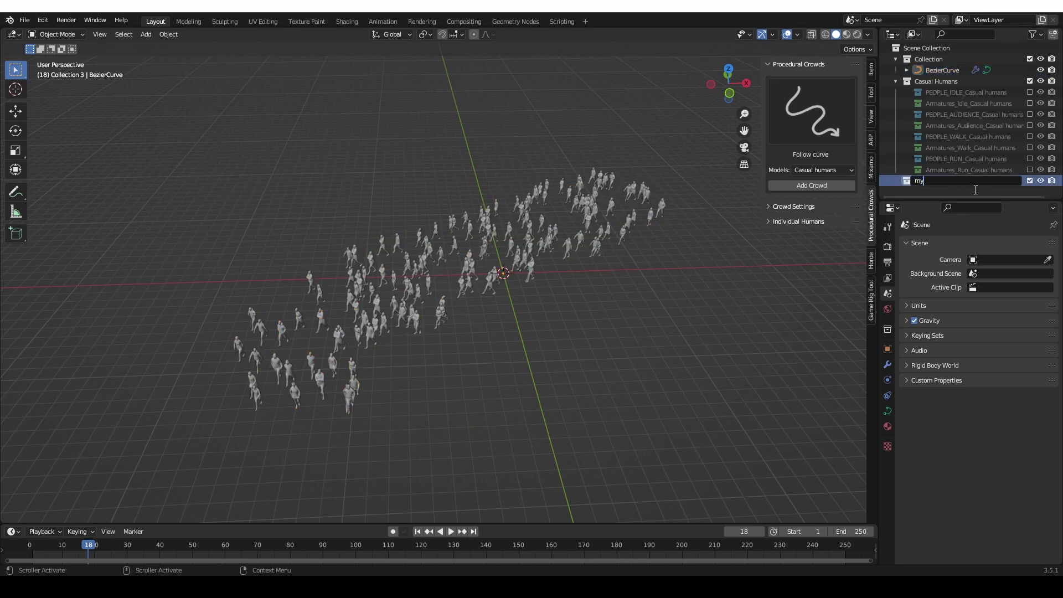
text(_characters)
key(Return)
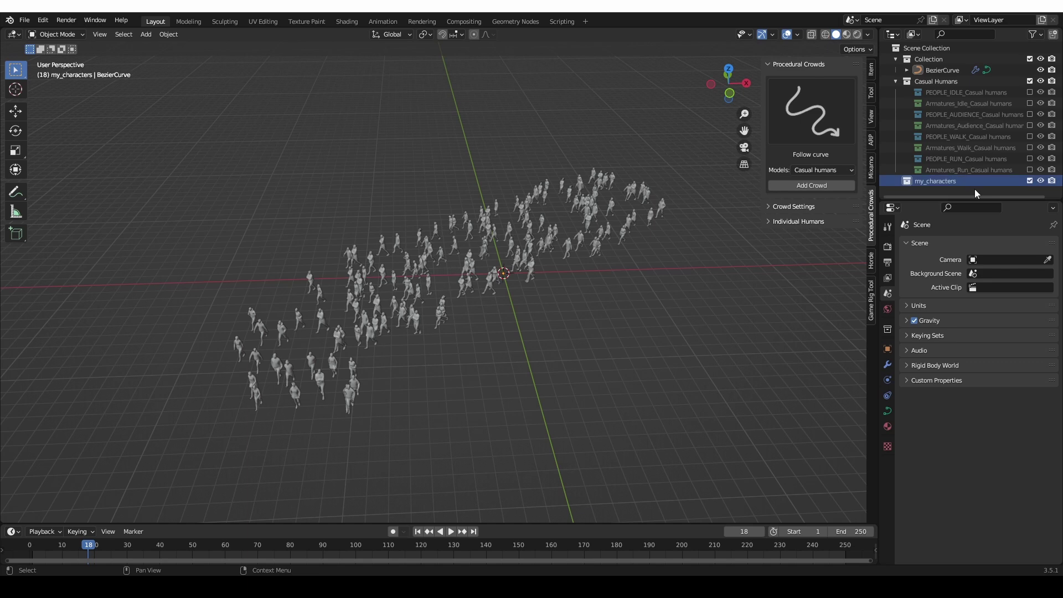
drag(947, 199, 948, 275)
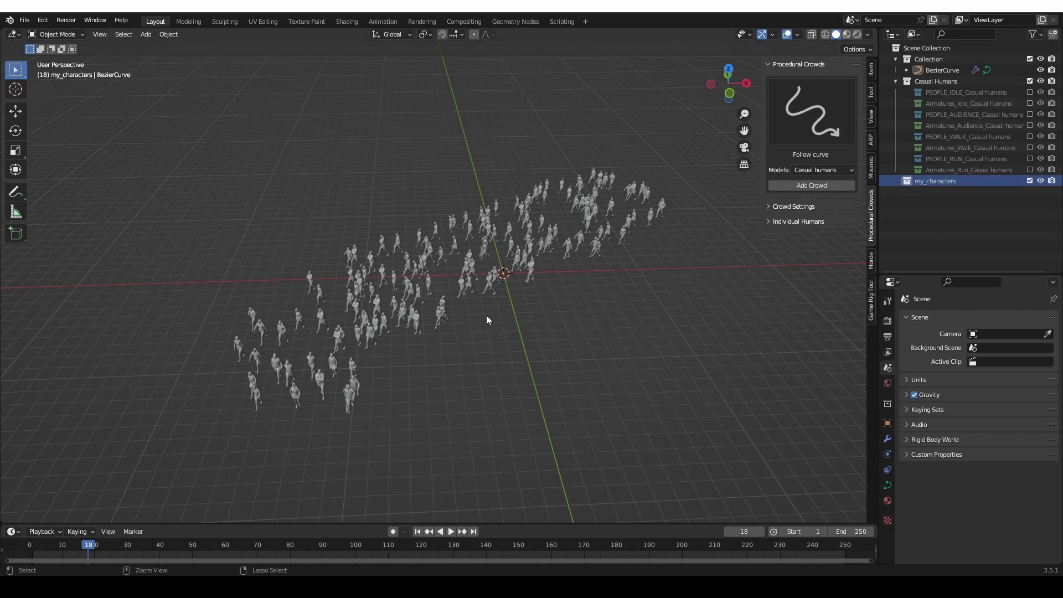
- Paste the copied characters into the my_characters collection and inspect them among the crowd
key(ctrl+v)
scroll(469, 313, up, 10)
scroll(486, 303, up, 5)
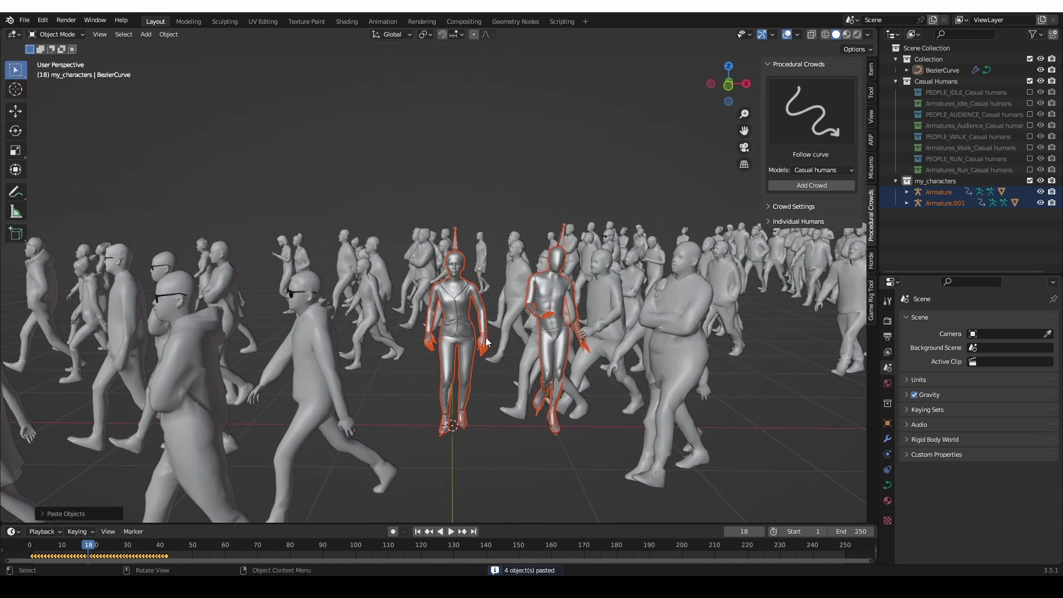
middle_drag(485, 333, 494, 352)
scroll(494, 352, down, 3)
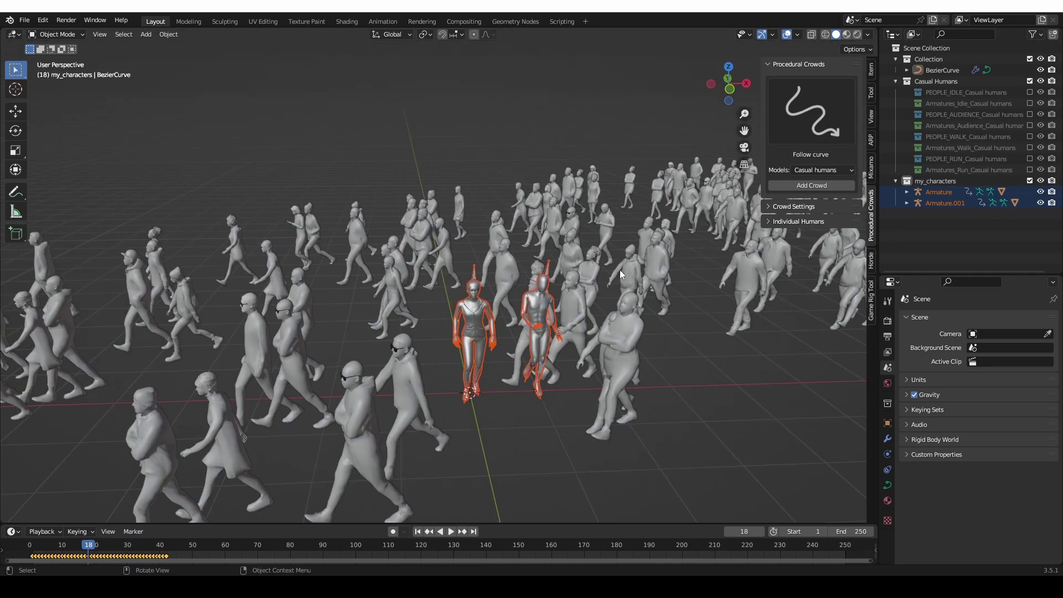
- Set the Walk Collection of the BezierCurve crowd modifier to my_characters
click(619, 270)
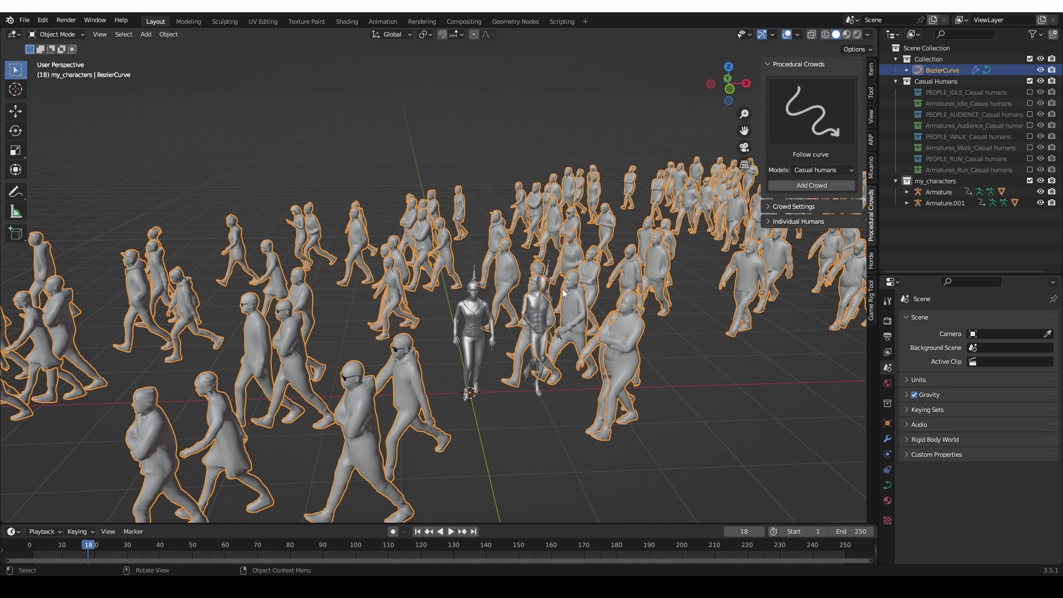
click(888, 439)
scroll(936, 487, down, 2)
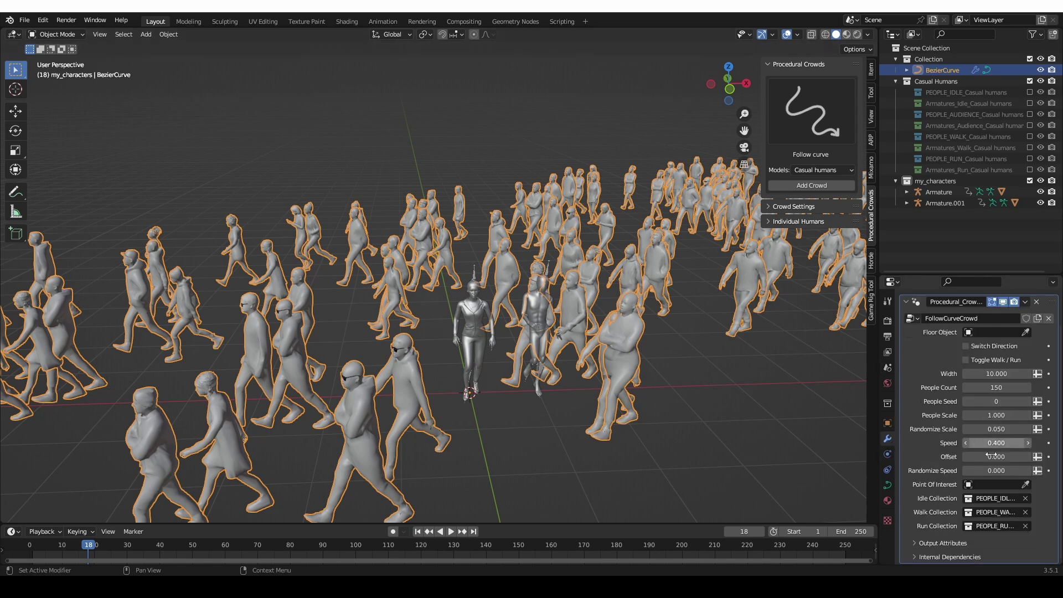
drag(878, 496, 827, 496)
double_click(974, 512)
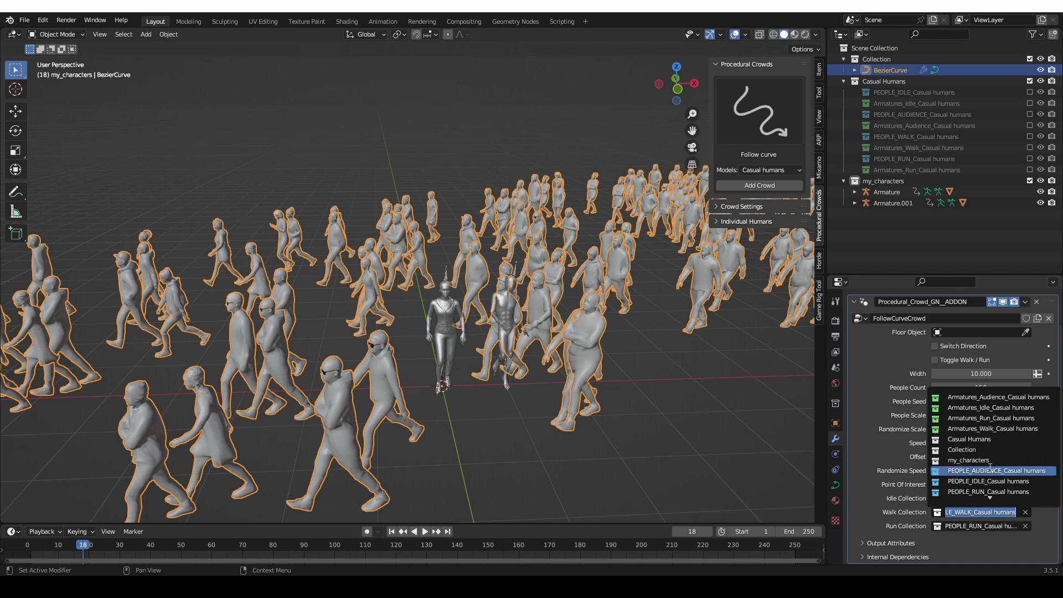
click(979, 461)
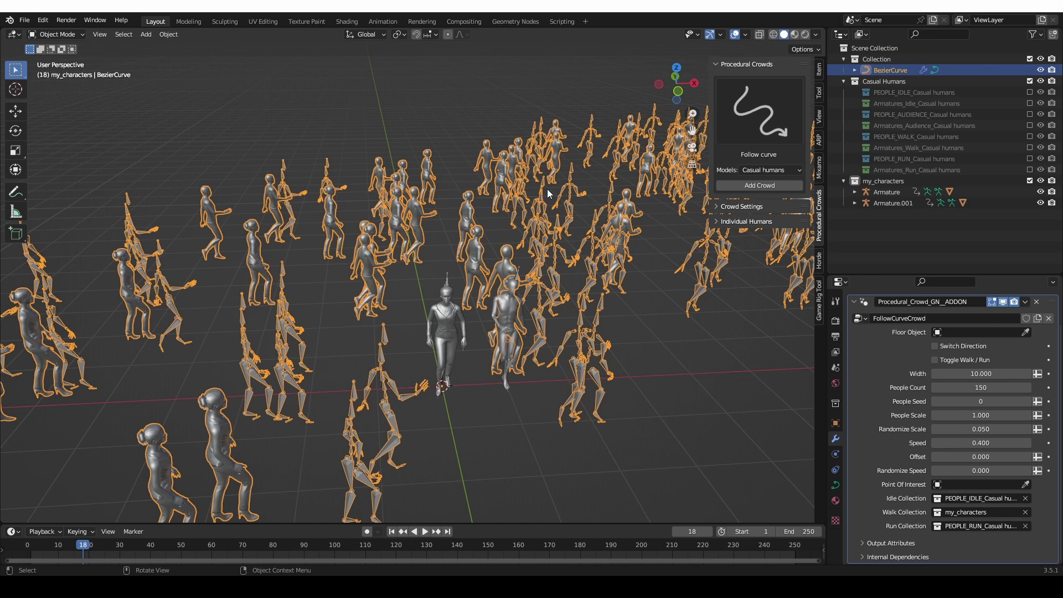
- Create a collection named armatures and move the two characters' armatures into it
right_click(898, 218)
click(898, 218)
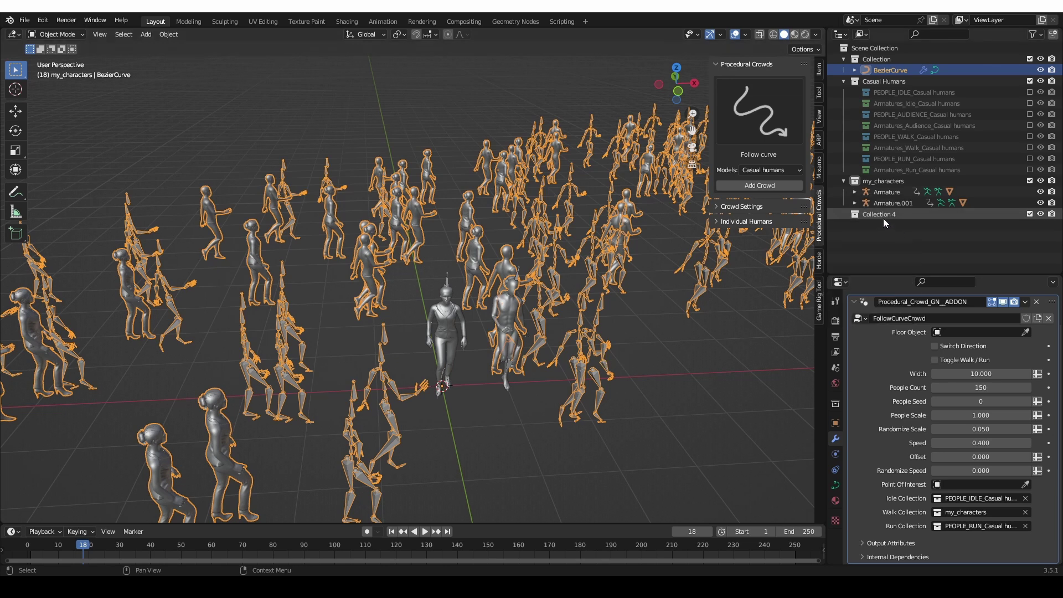
double_click(882, 215)
text(armatures)
key(Return)
drag(877, 192, 893, 214)
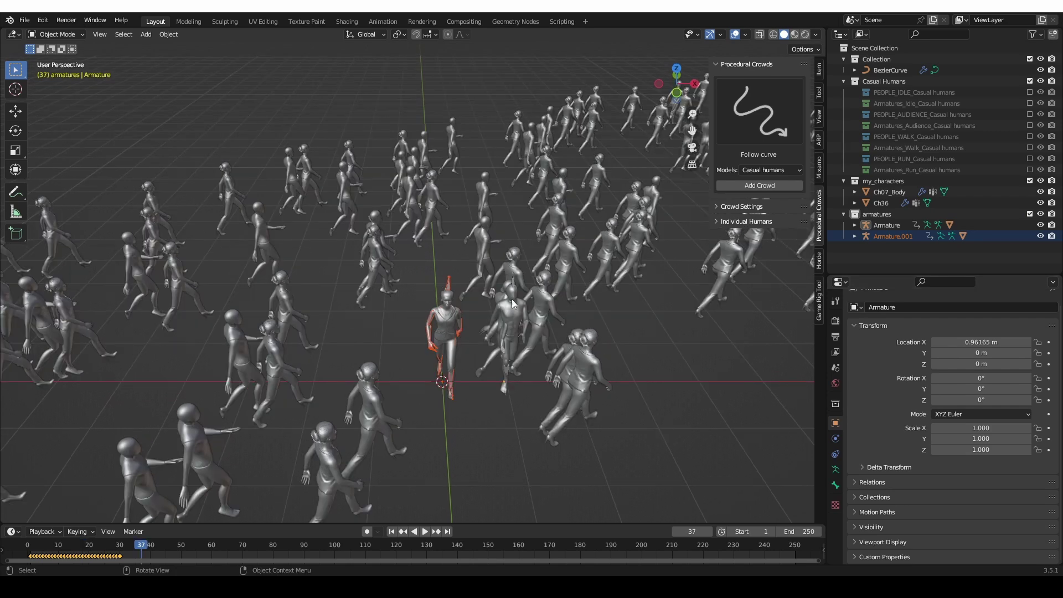
- Select the curve crowd, expand its Crowd Settings, set the Speed to 5 and play the animation
click(730, 205)
click(665, 224)
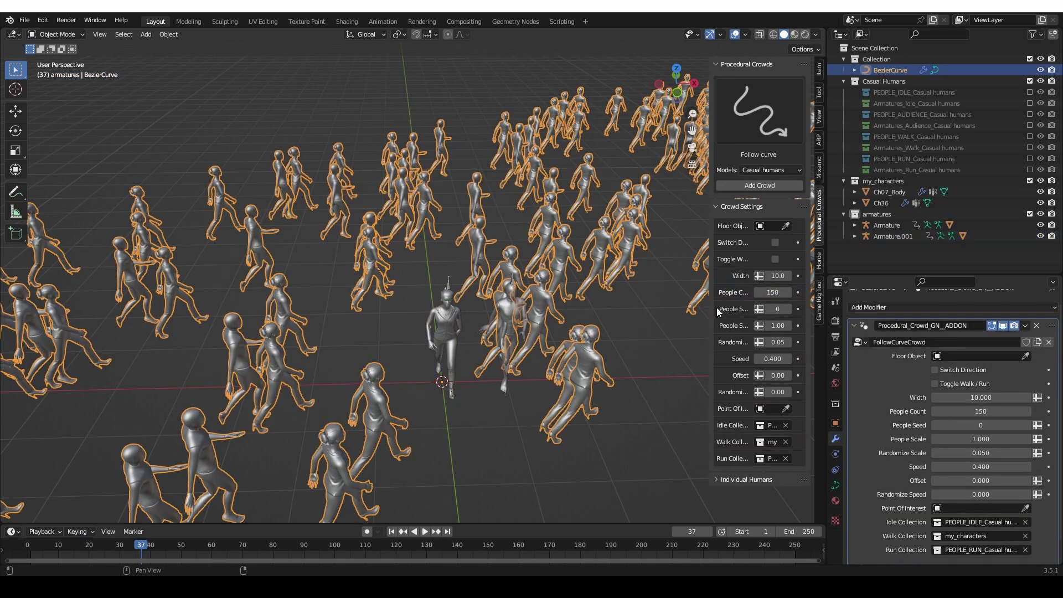
drag(707, 310, 616, 311)
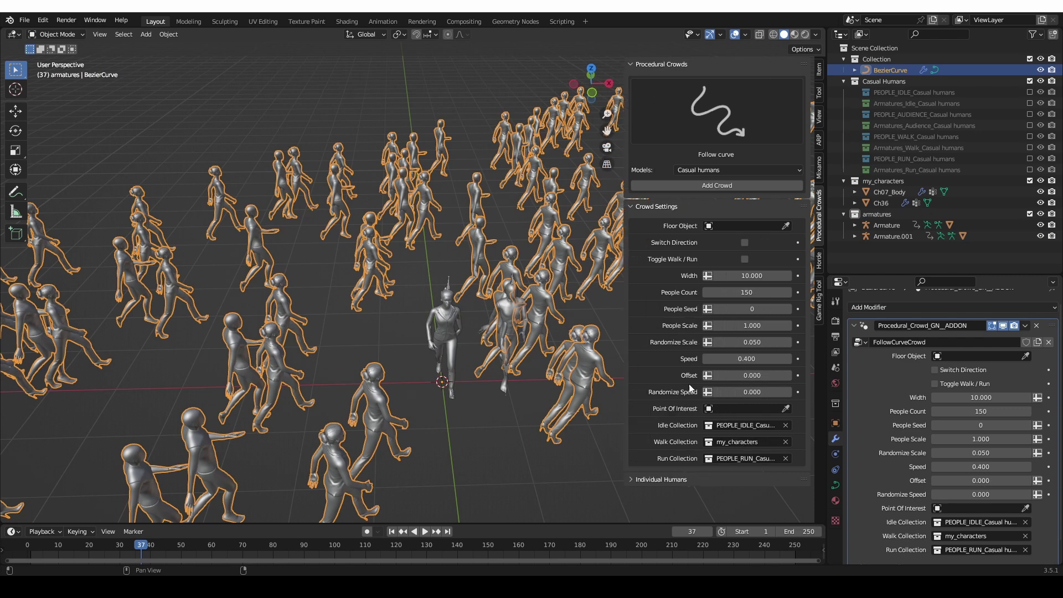
click(747, 360)
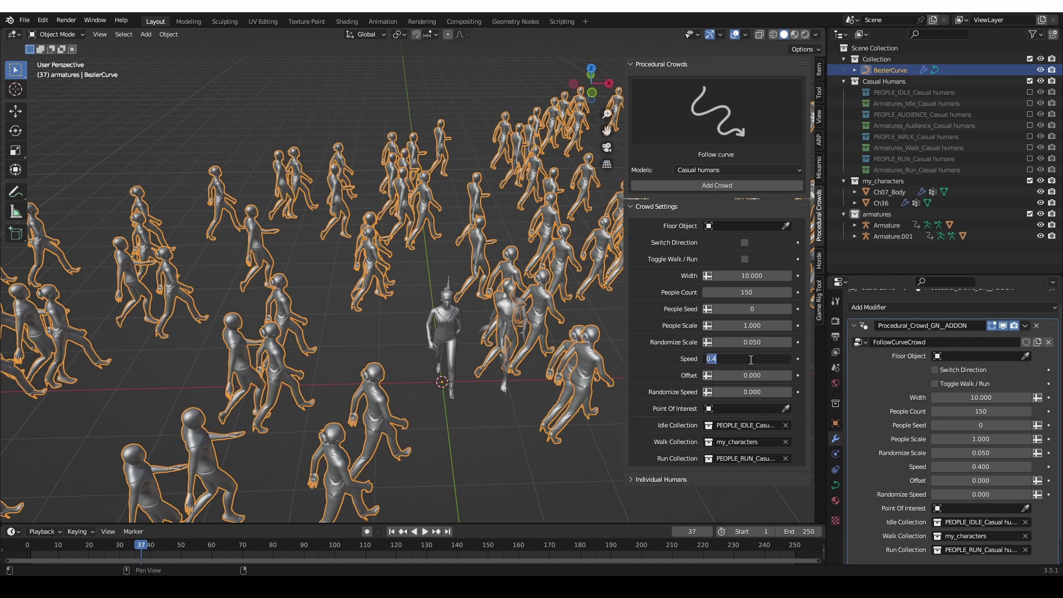
text(5)
key(Return)
key(space)
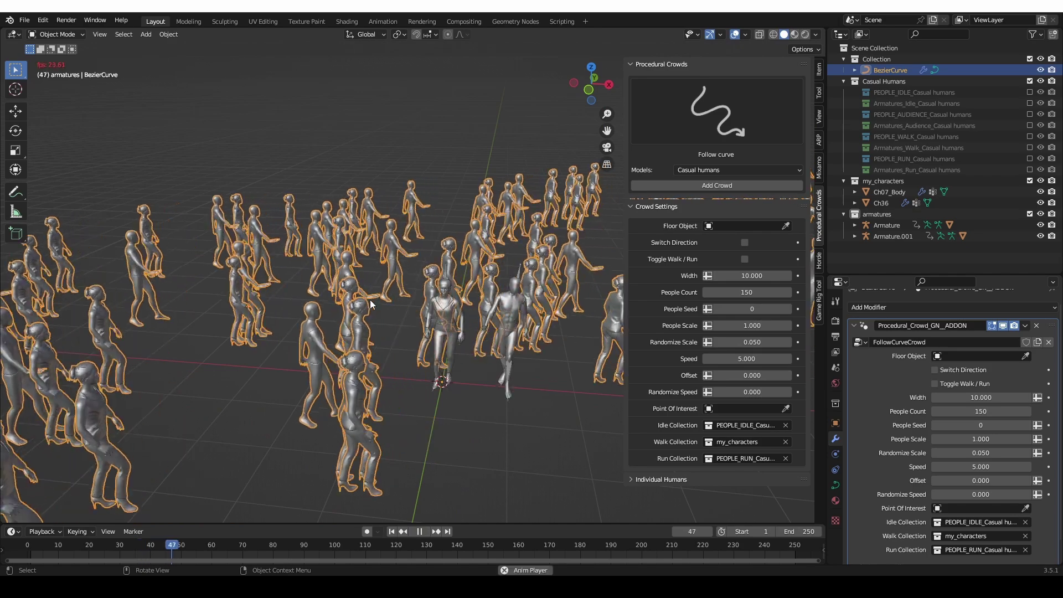
key(space)
- Try a crowd Speed of -5 in playback and set the Speed back to 5
mouse_move(311, 285)
middle_down()
mouse_move(322, 304)
mouse_move(319, 289)
middle_up()
click(753, 357)
key(BackSpace)
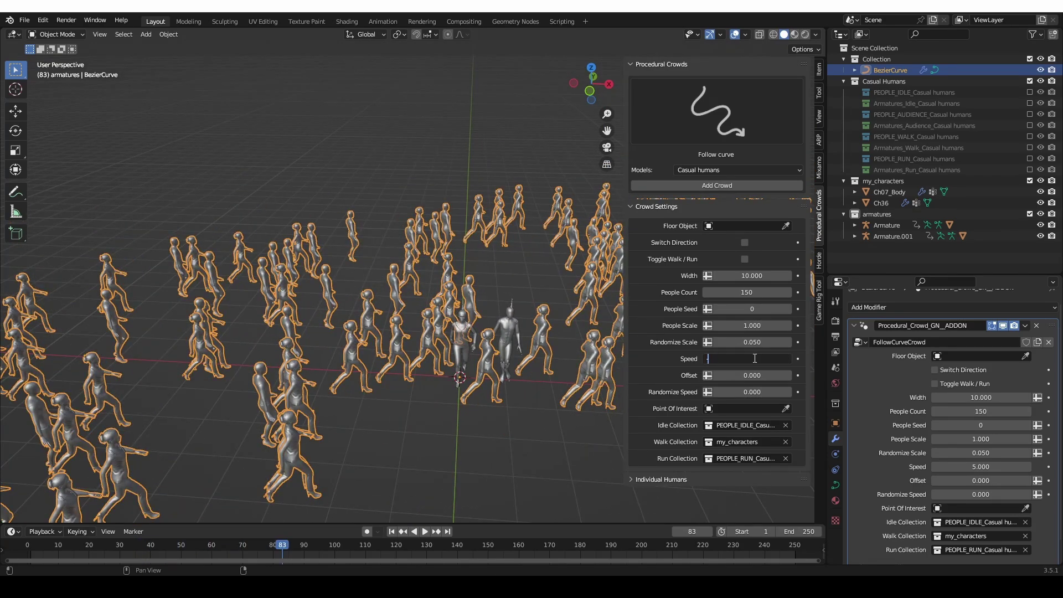
text(-5)
key(Return)
key(space)
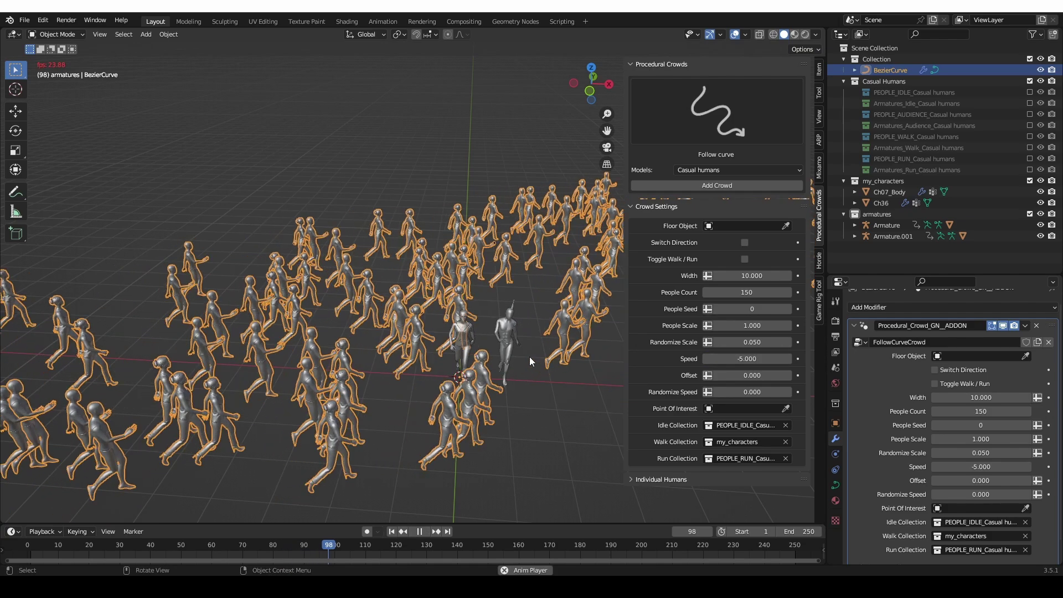
key(space)
click(751, 357)
text(5)
key(Return)
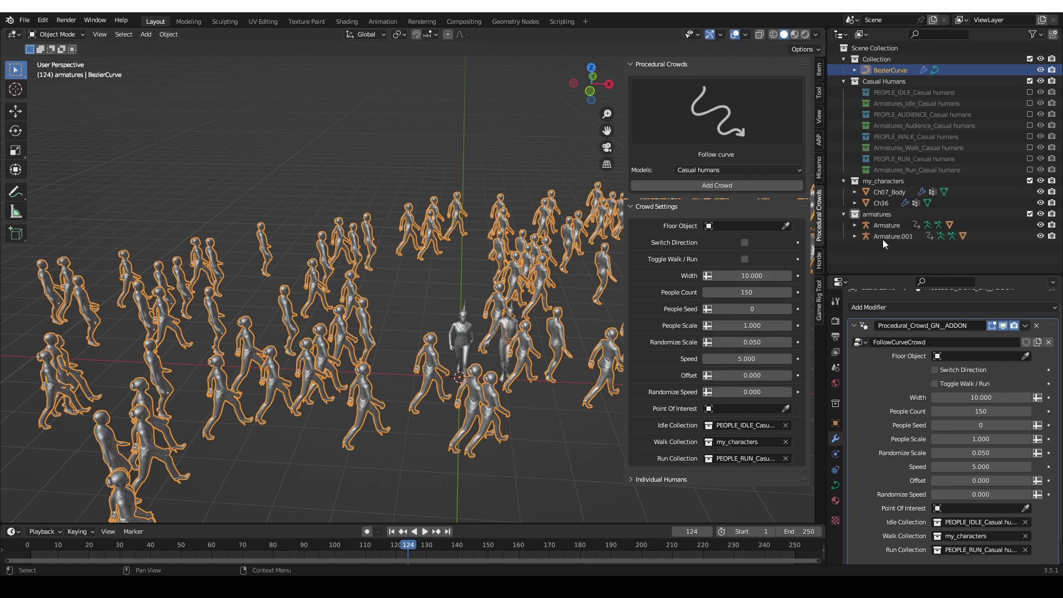
- Rotate the object Armature by 180° in the top view and apply its rotation
click(887, 227)
middle_drag(354, 348, 389, 366)
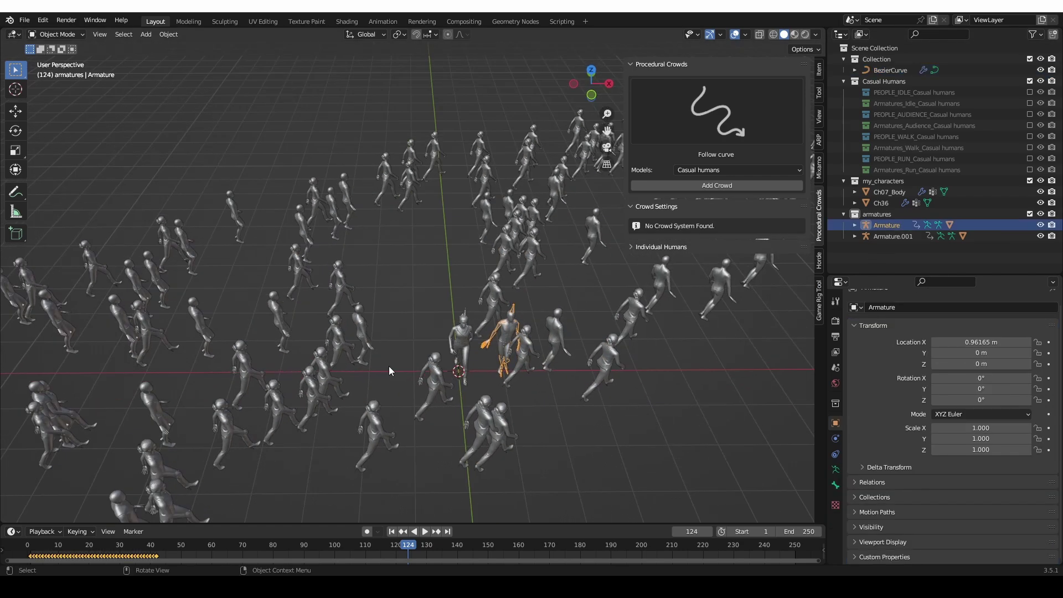
key(KP_7)
scroll(389, 367, up, 2)
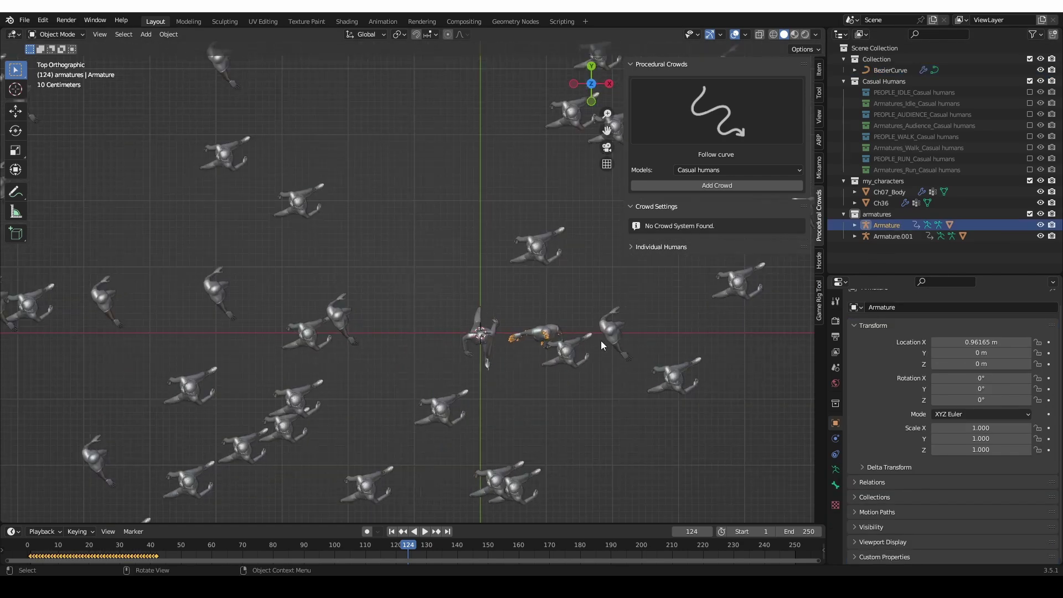
text(r180)
key(Return)
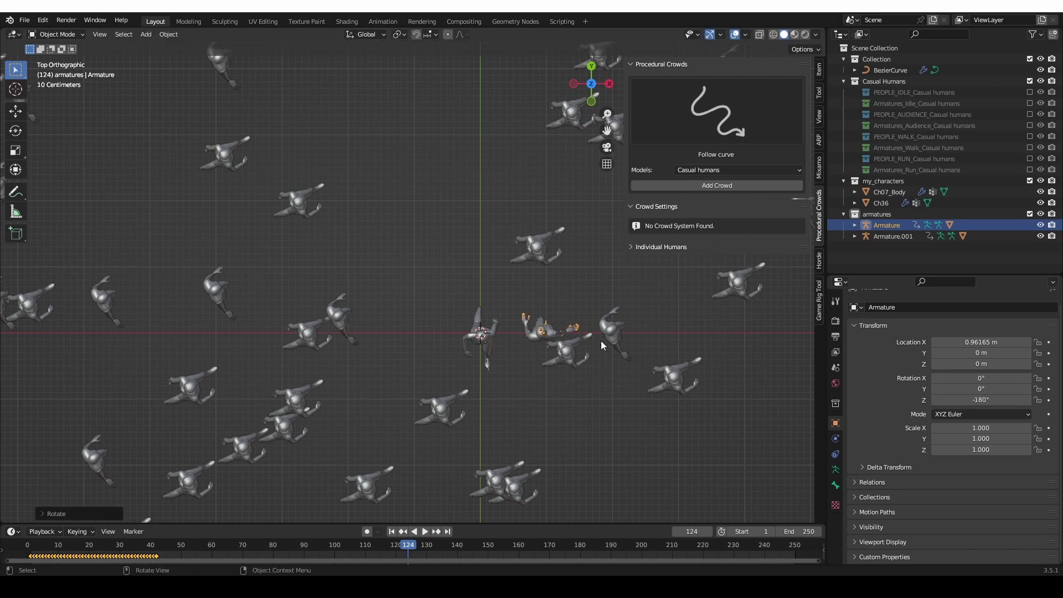
key(ctrl+a)
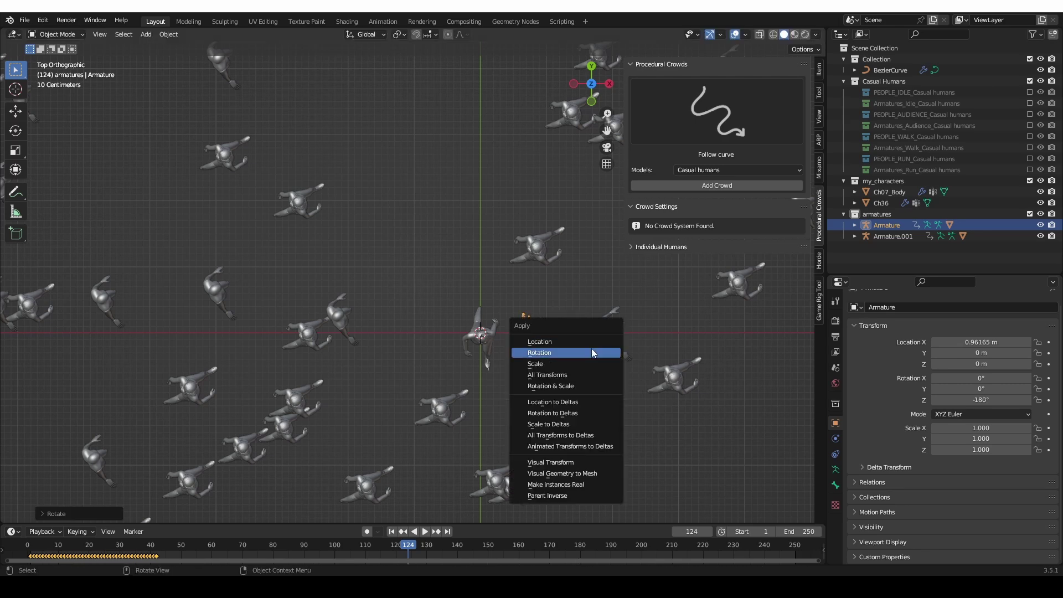
click(587, 353)
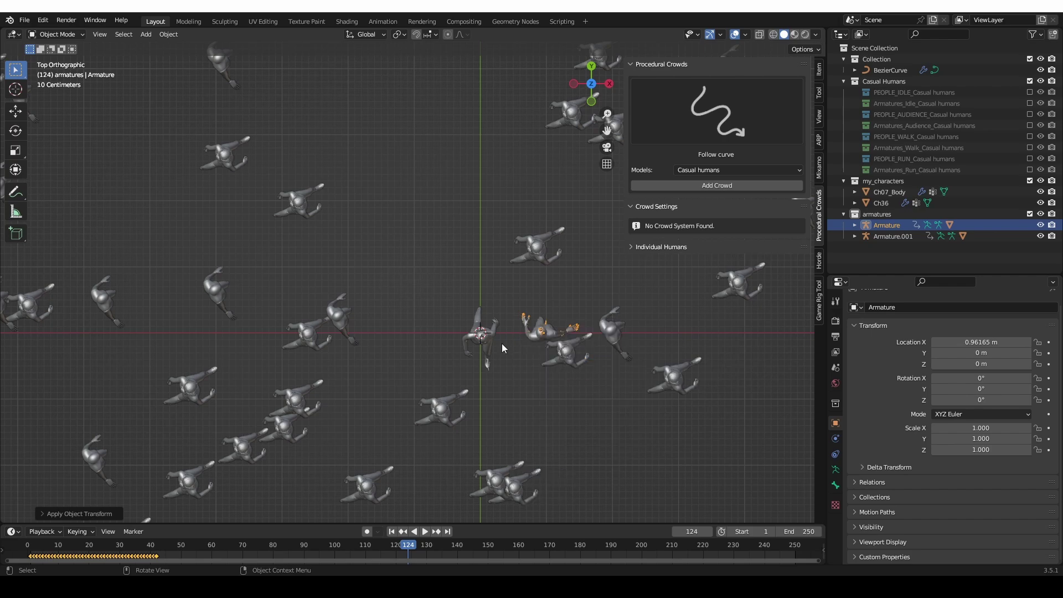
- Apply the rotation of Armature.001, reselect the curve crowd and play its animation
click(477, 338)
click(882, 237)
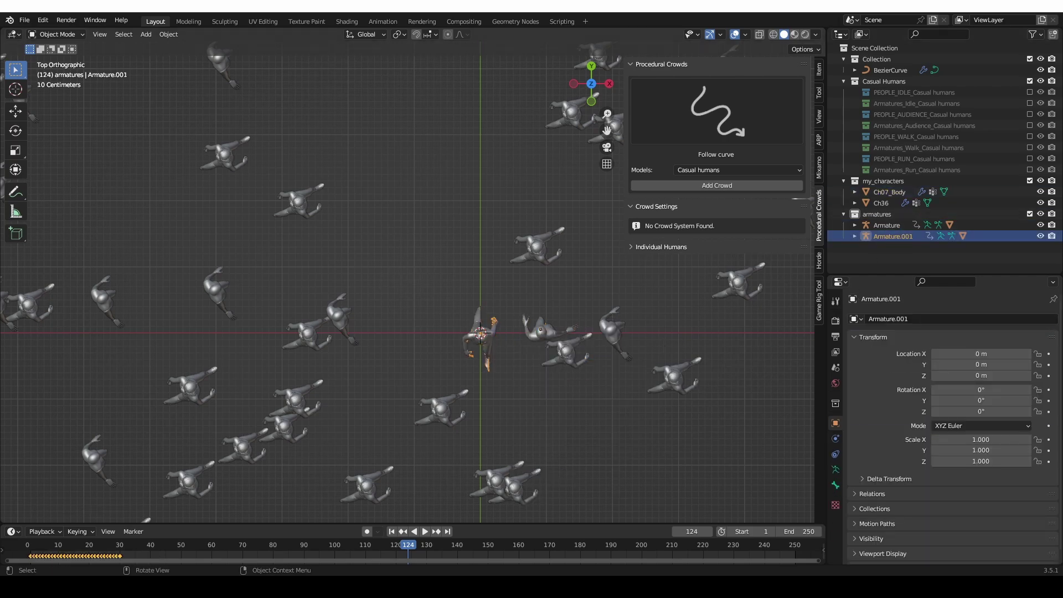
key(ctrl+a)
click(633, 308)
middle_drag(632, 309, 540, 305)
click(542, 308)
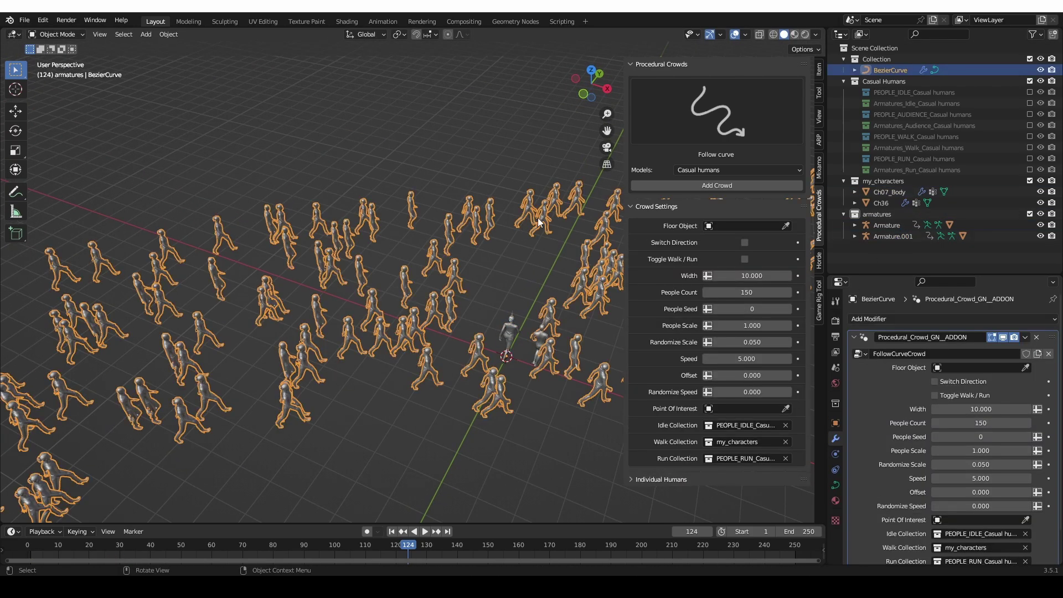
key(space)
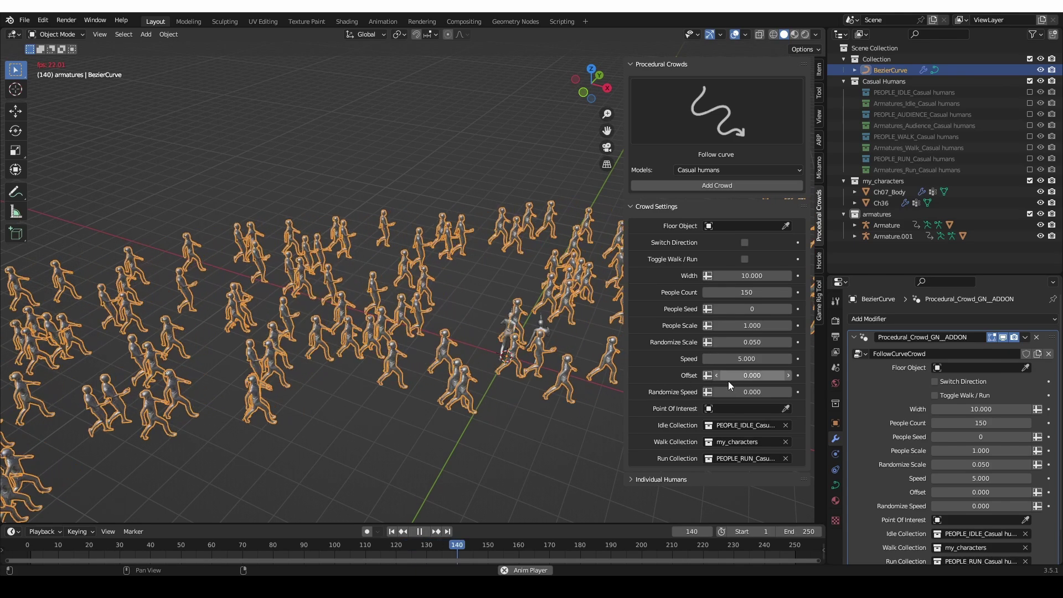
key(space)
- Apply the rotation again on the source characters' armatures near the origin and replay the crowd
click(549, 304)
click(503, 303)
key(ctrl+a)
click(502, 304)
click(506, 385)
key(space)
key(space)
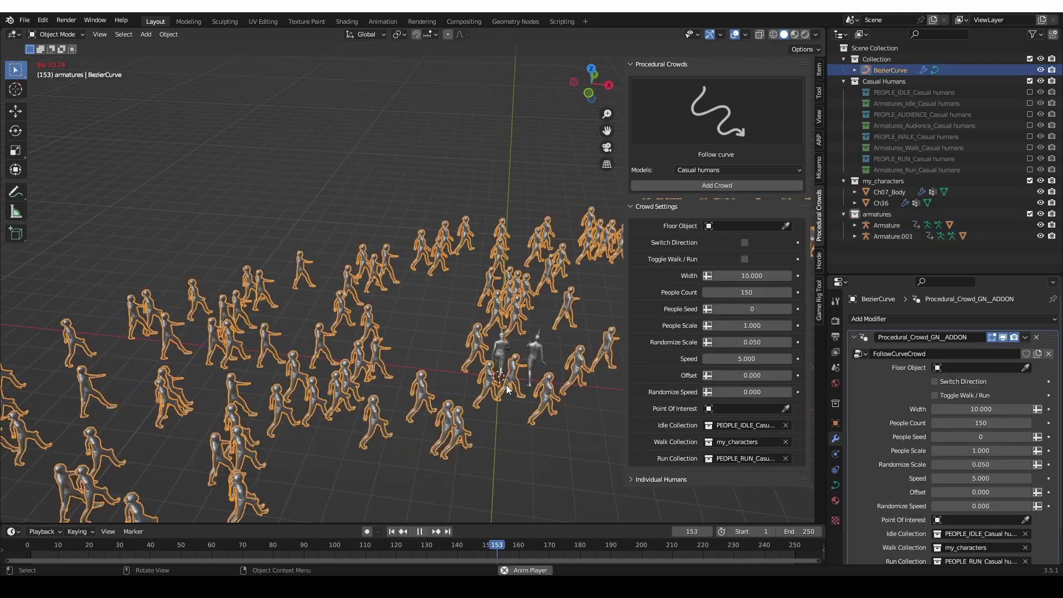
- Apply the rotation of the Ch36 and Ch07_Body meshes, reselect the curve crowd and play the animation
click(521, 369)
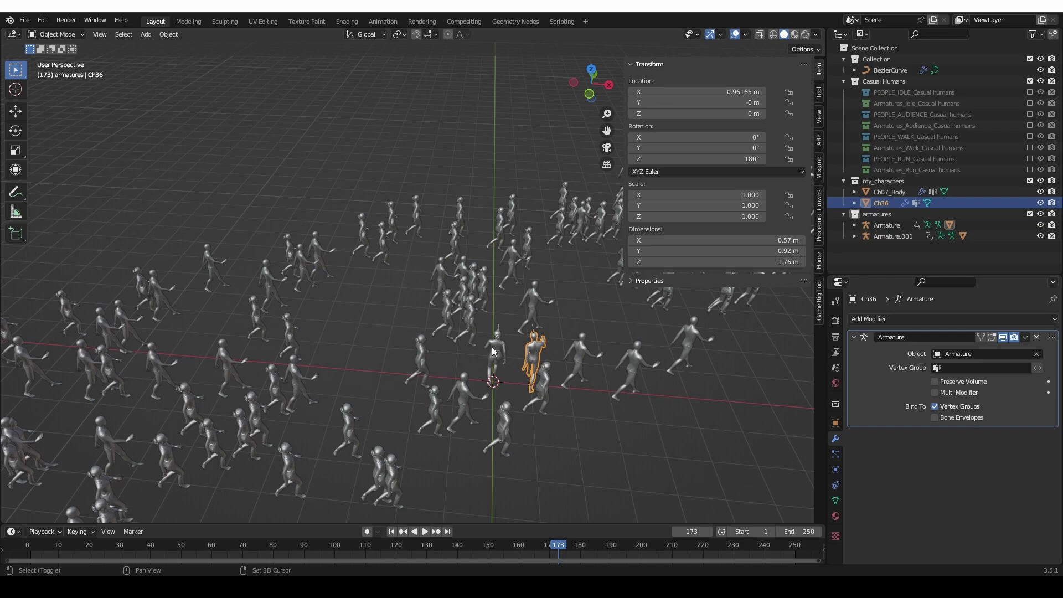
shift+click(513, 358)
key(ctrl+a)
click(486, 358)
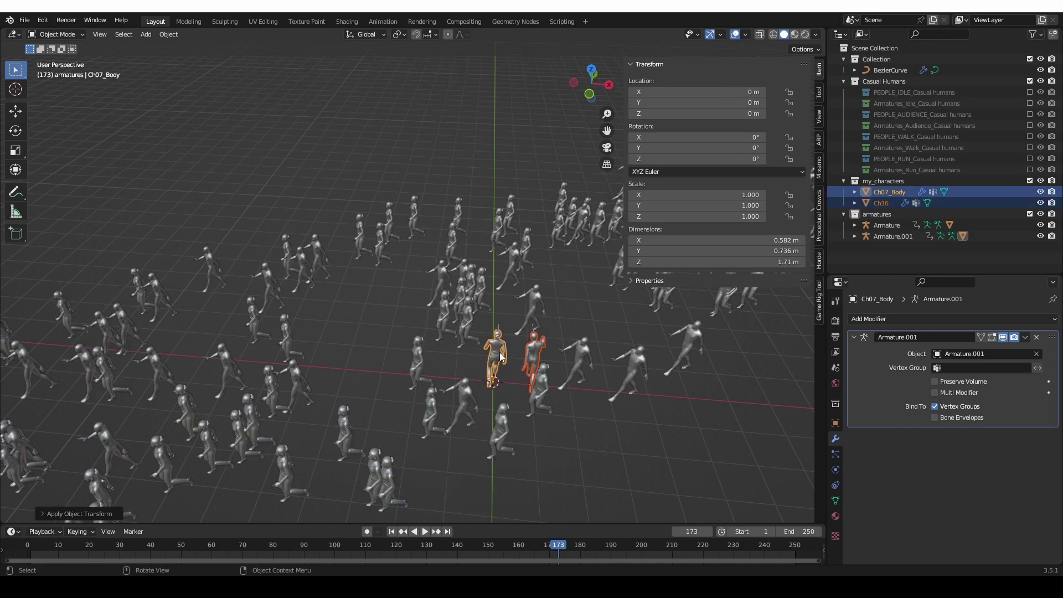
click(512, 283)
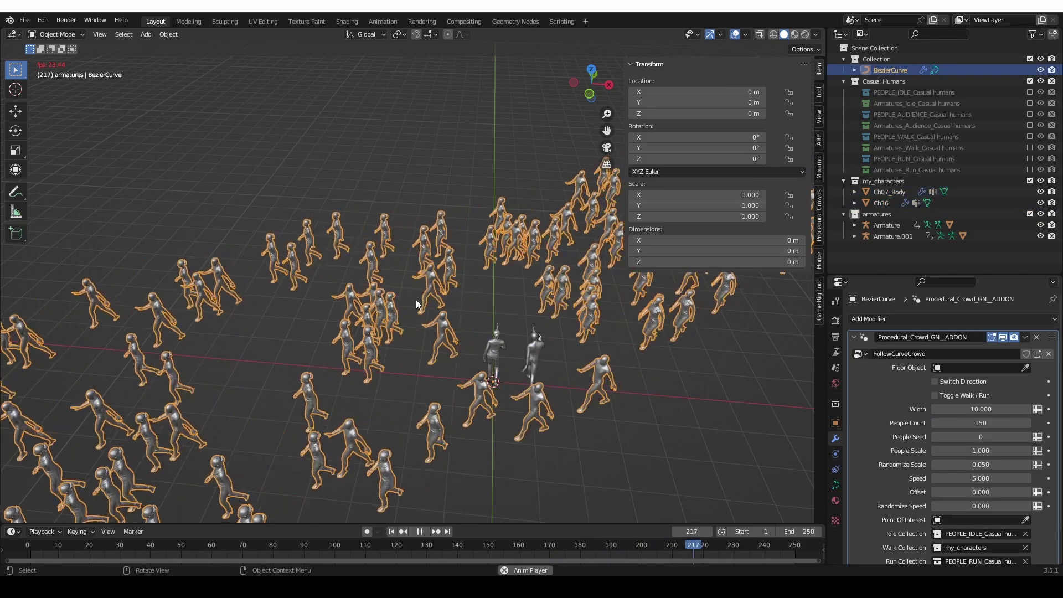
key(space)
middle_drag(410, 302, 395, 320)
key(space)
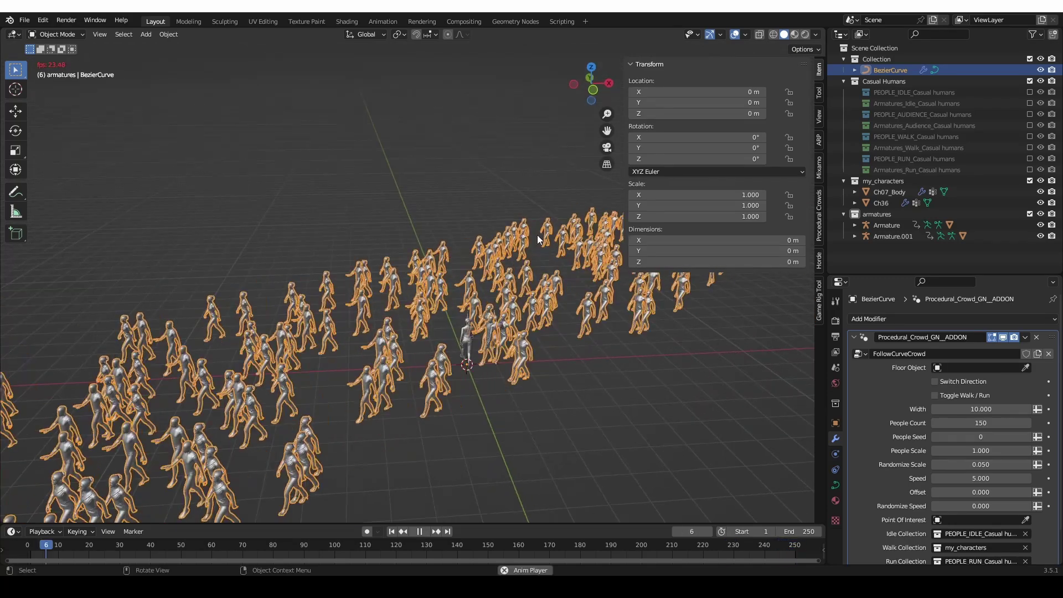
- Enable Switch Direction for the curve-following crowd and play the animation to check which way the characters walk
key(space)
click(820, 214)
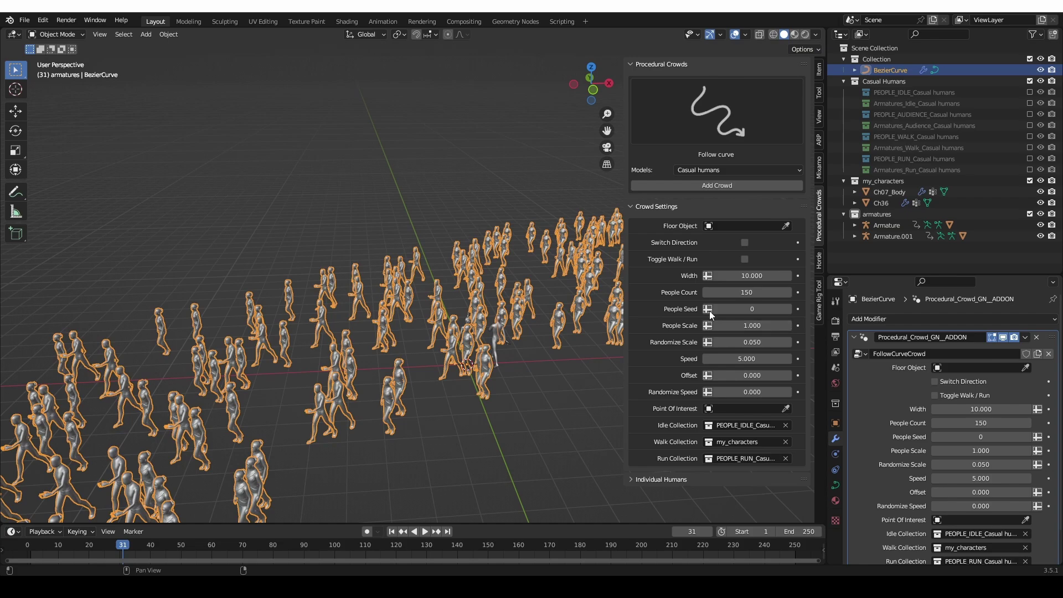
click(745, 242)
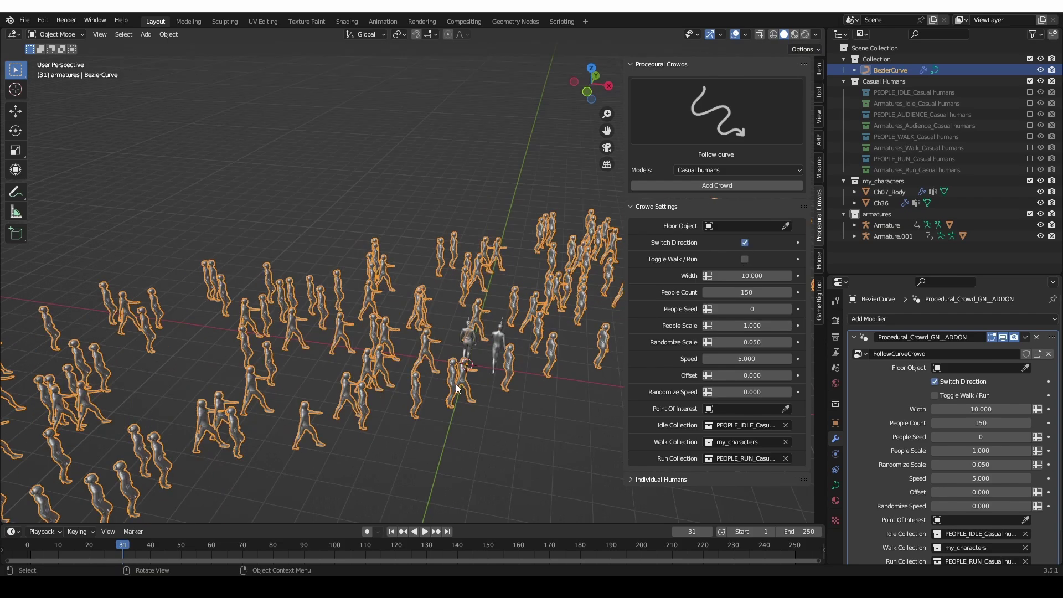
key(space)
middle_drag(443, 366, 468, 380)
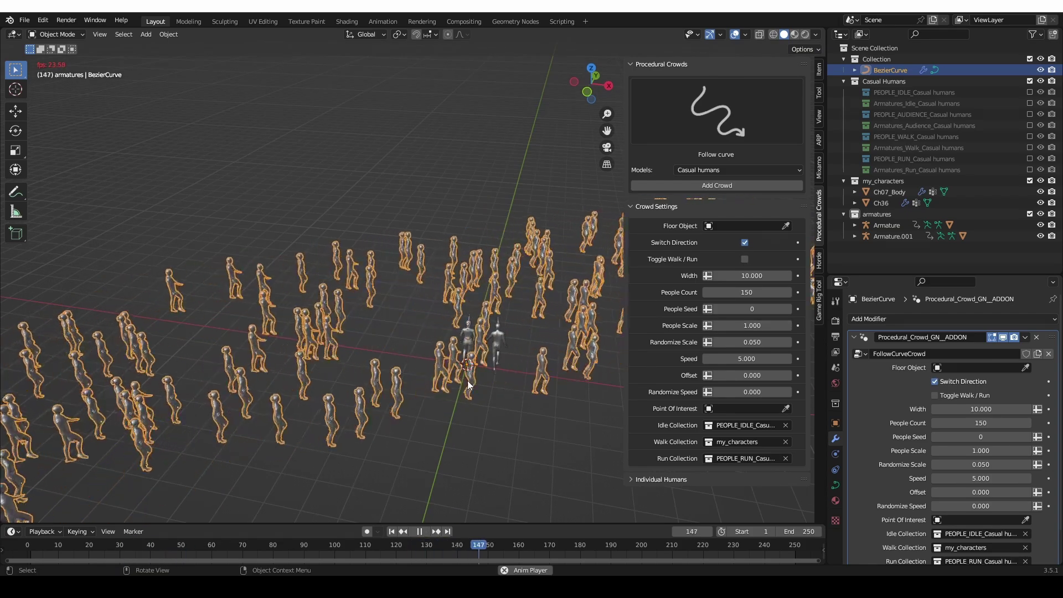
key(space)
middle_drag(468, 380, 468, 368)
shift+middle_drag(468, 368, 422, 315)
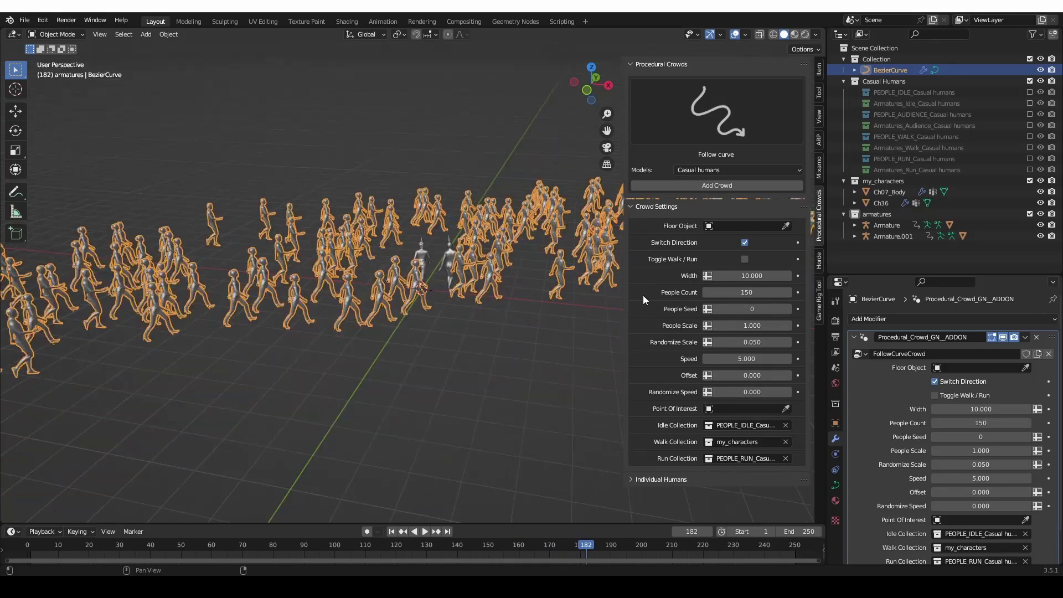
- Enable Toggle Walk / Run for the curve crowd and look at its Run Collection choices without changing them
scroll(971, 490, down, 2)
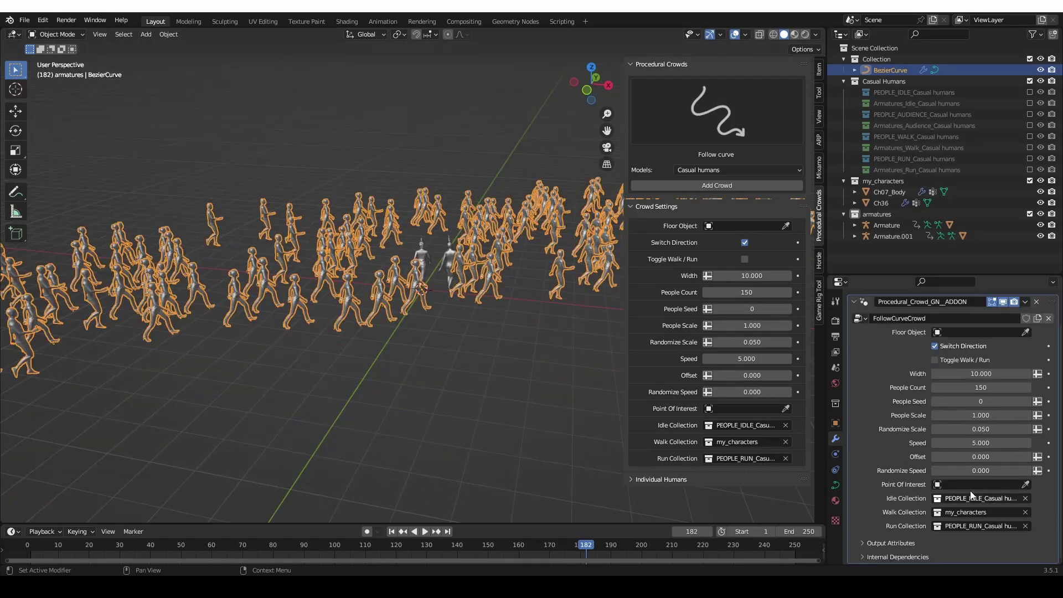
click(744, 259)
scroll(419, 259, up, 1)
middle_drag(306, 154, 314, 171)
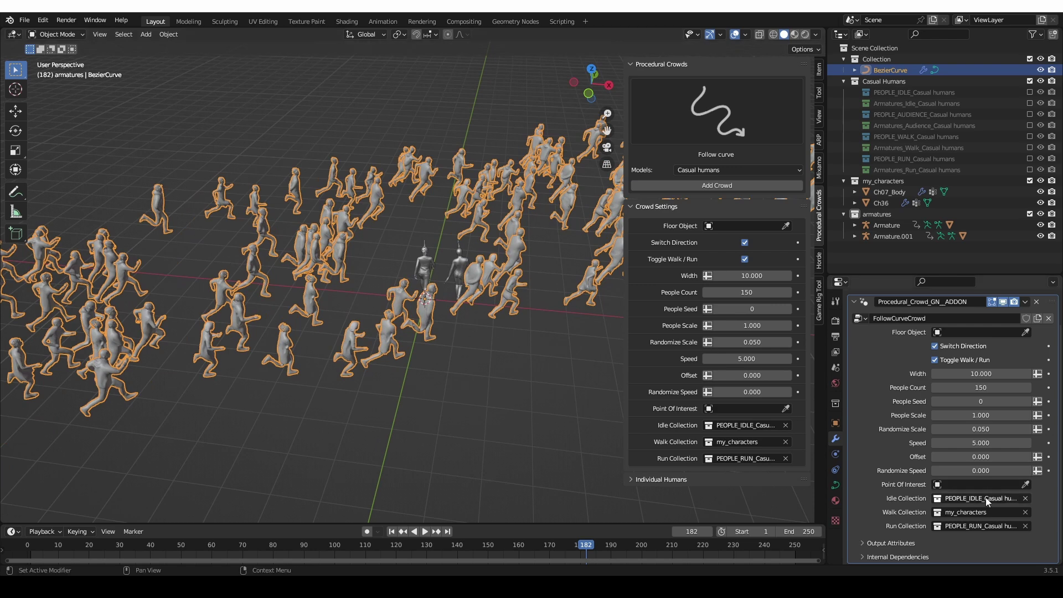
click(970, 526)
key(Escape)
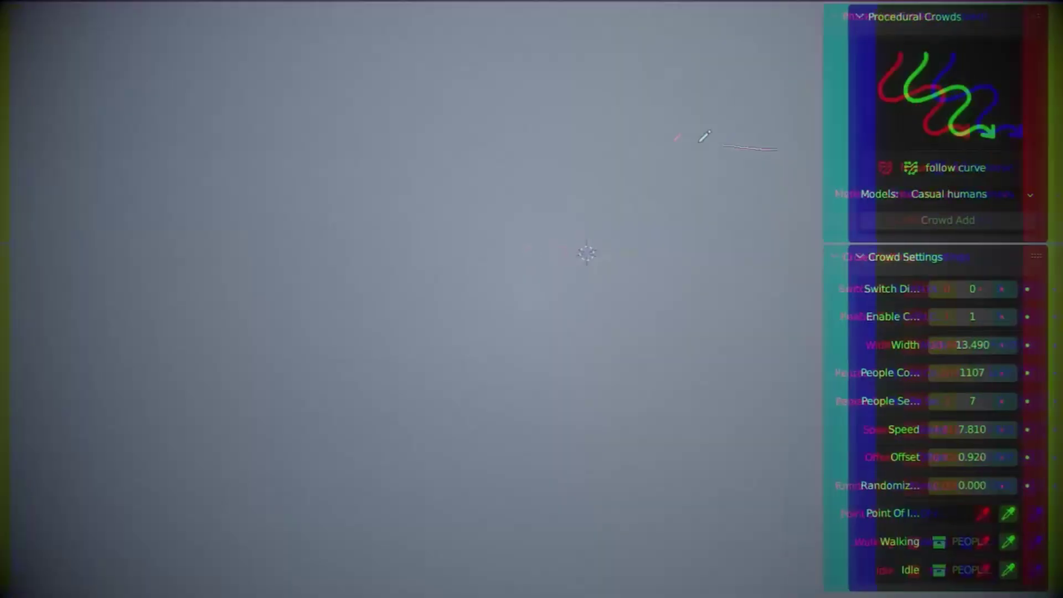
drag(704, 136, 285, 463)
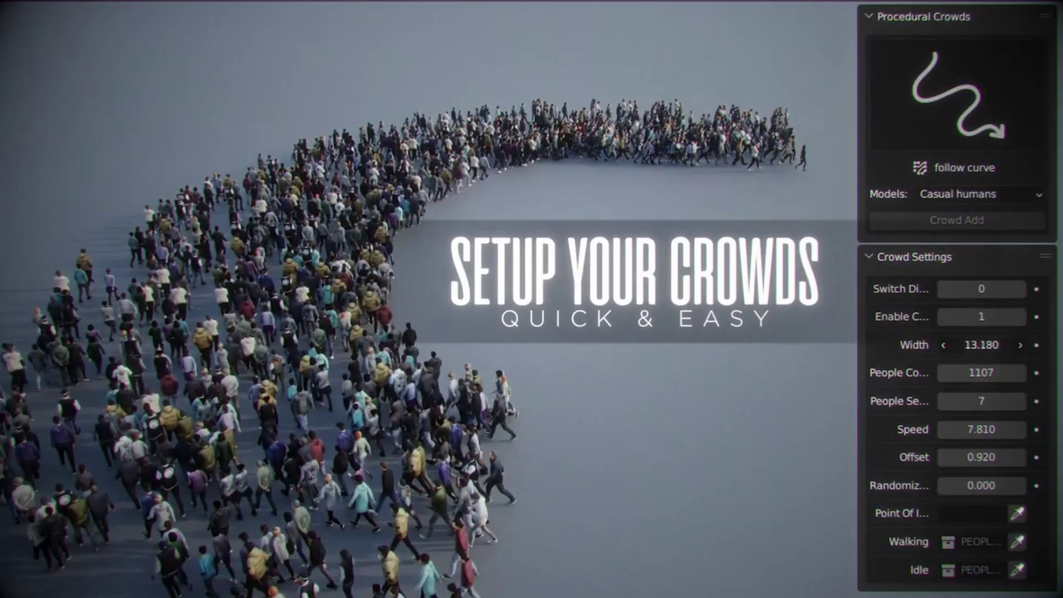
drag(981, 344, 995, 361)
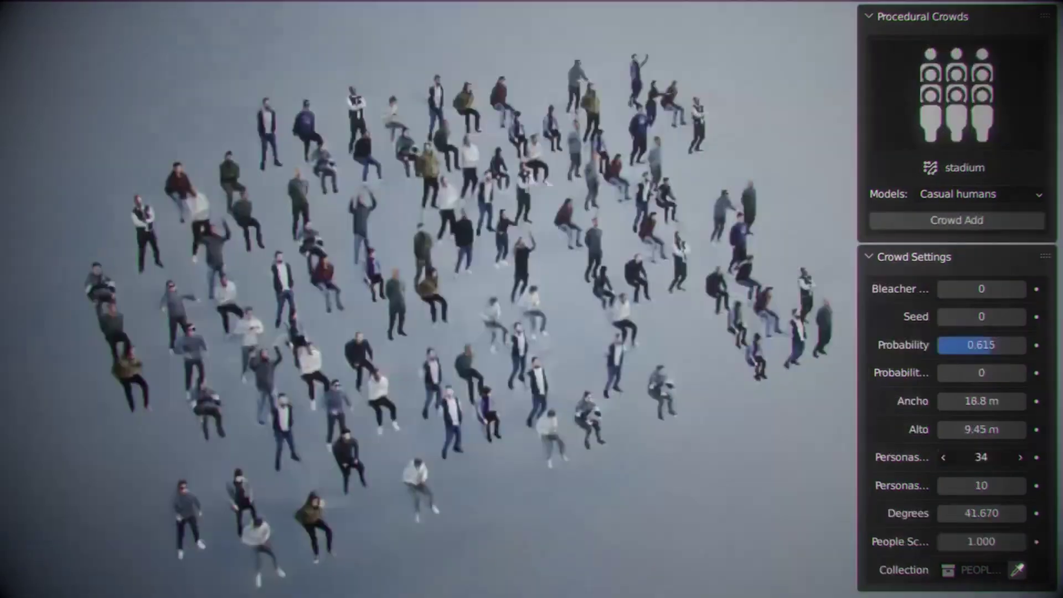